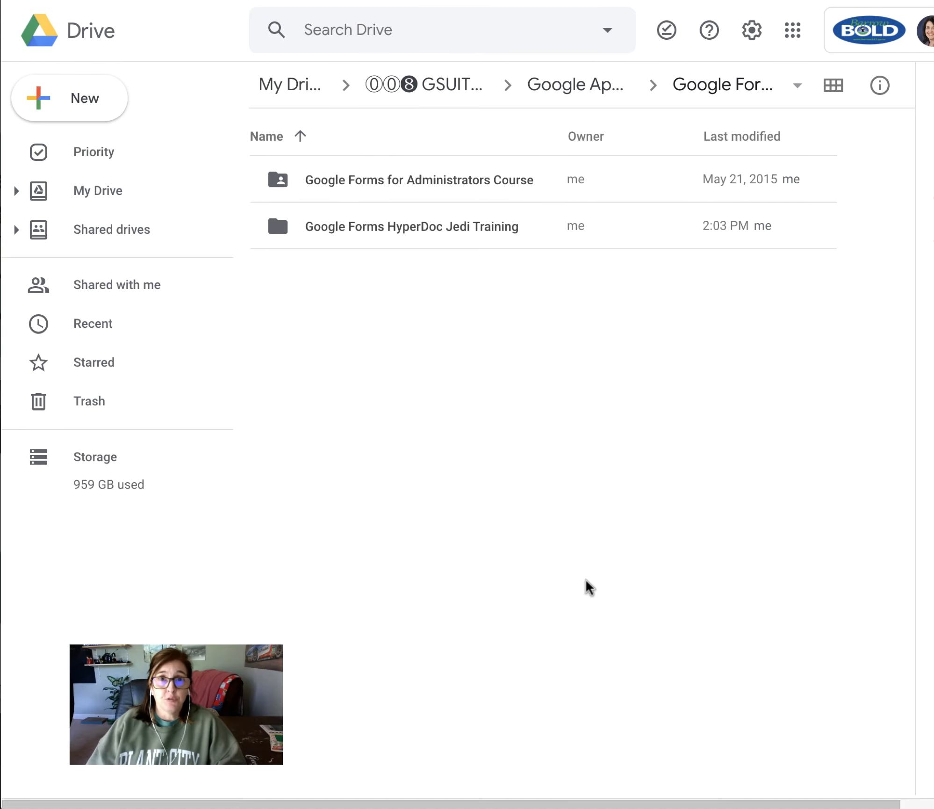
Step: Create a new Google Forms form in the current Drive folder
{"action": "left_click", "coordinate": [100, 99]}
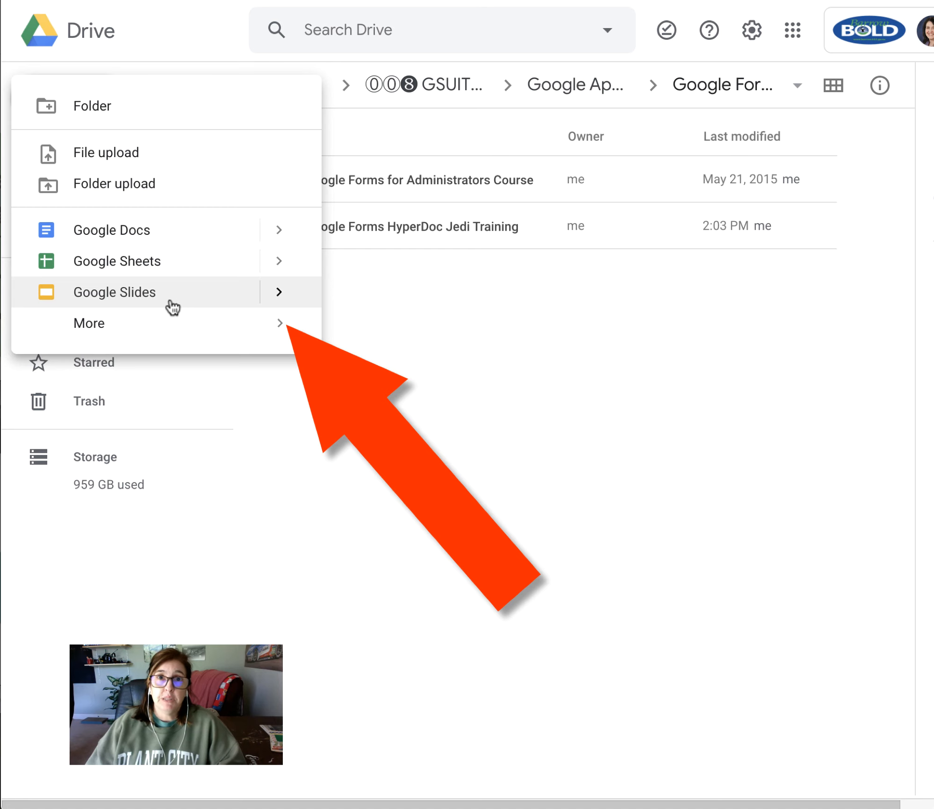
{"action": "mouse_move", "coordinate": [124, 332]}
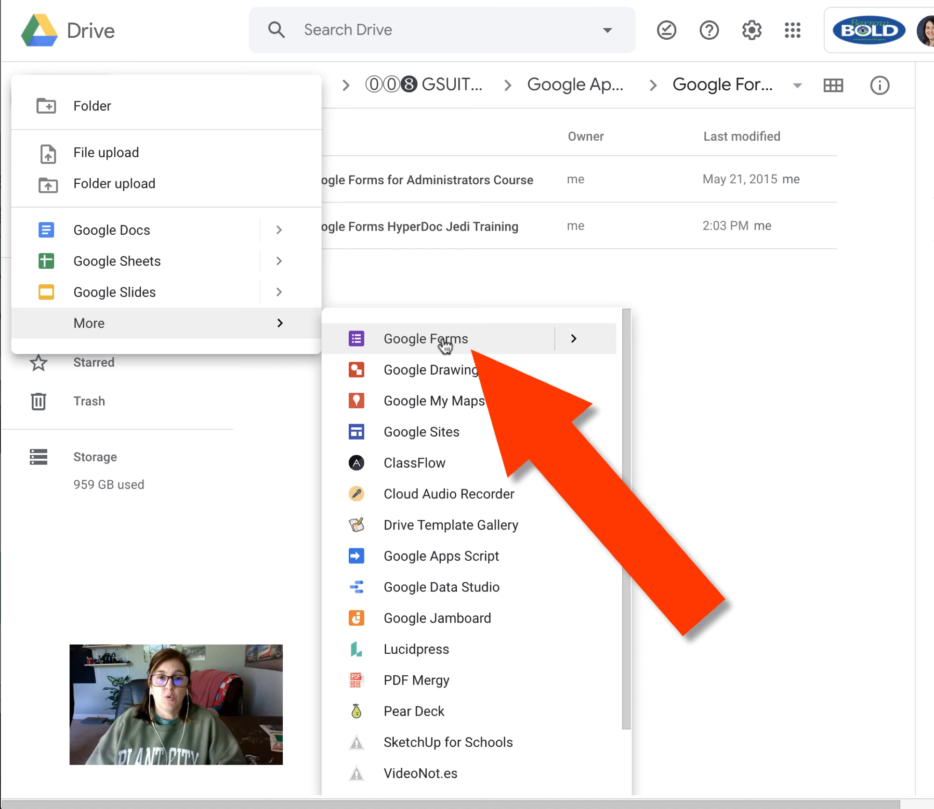
{"action": "left_click", "coordinate": [575, 342]}
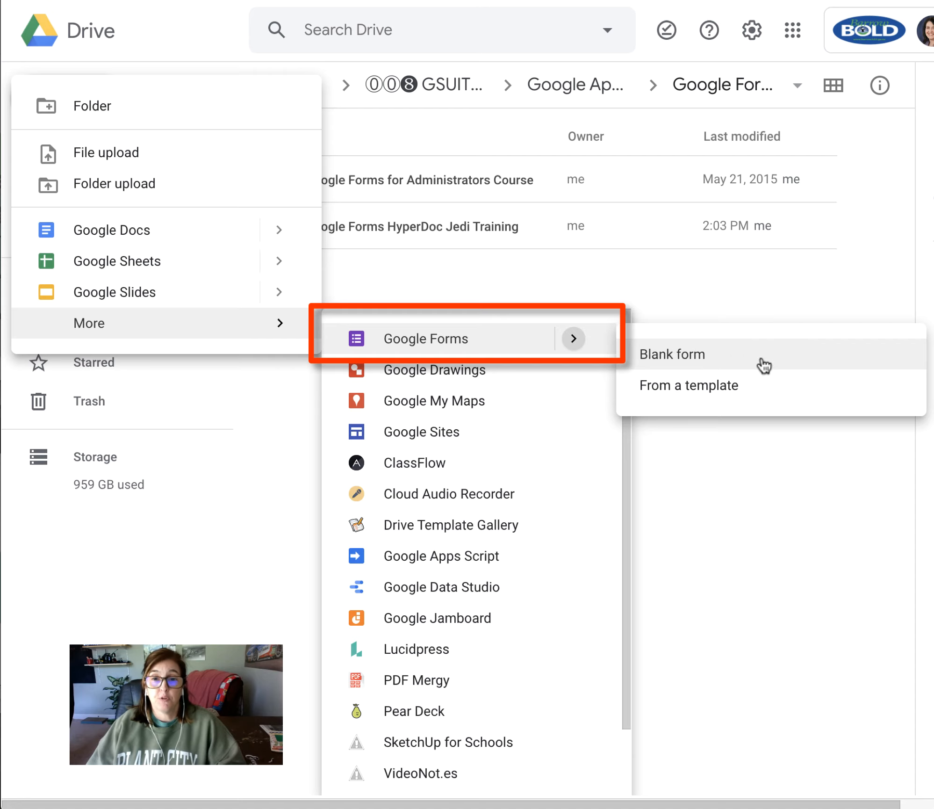
{"action": "left_click", "coordinate": [456, 341]}
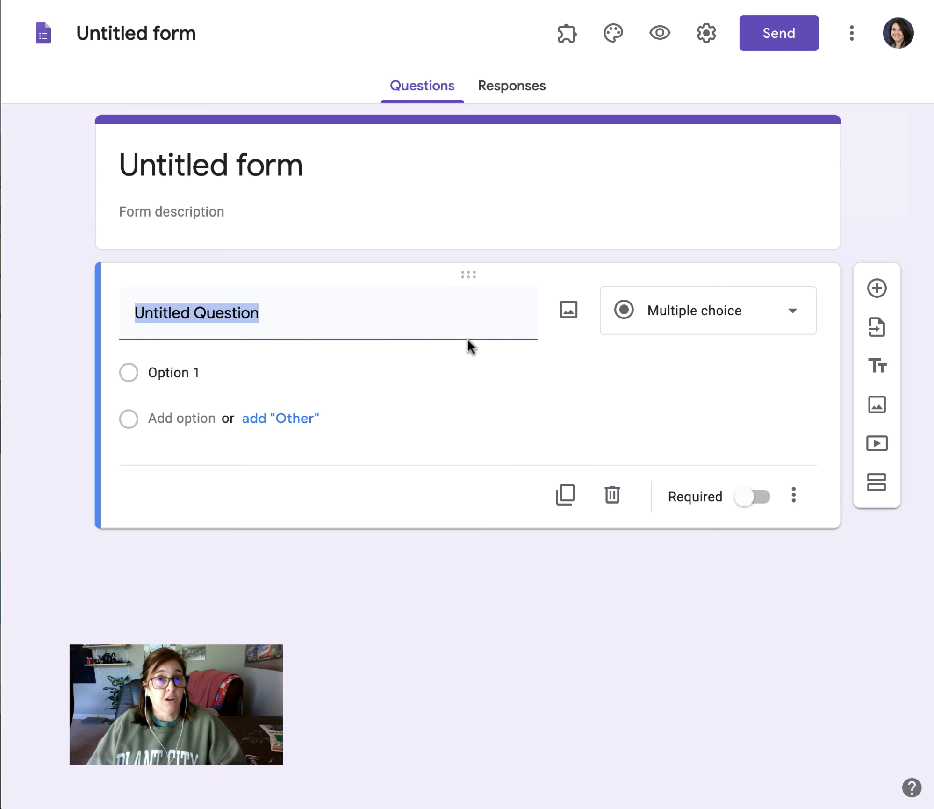
Step: Title the form "Check In" and give the form file the same name
{"action": "left_click", "coordinate": [249, 159]}
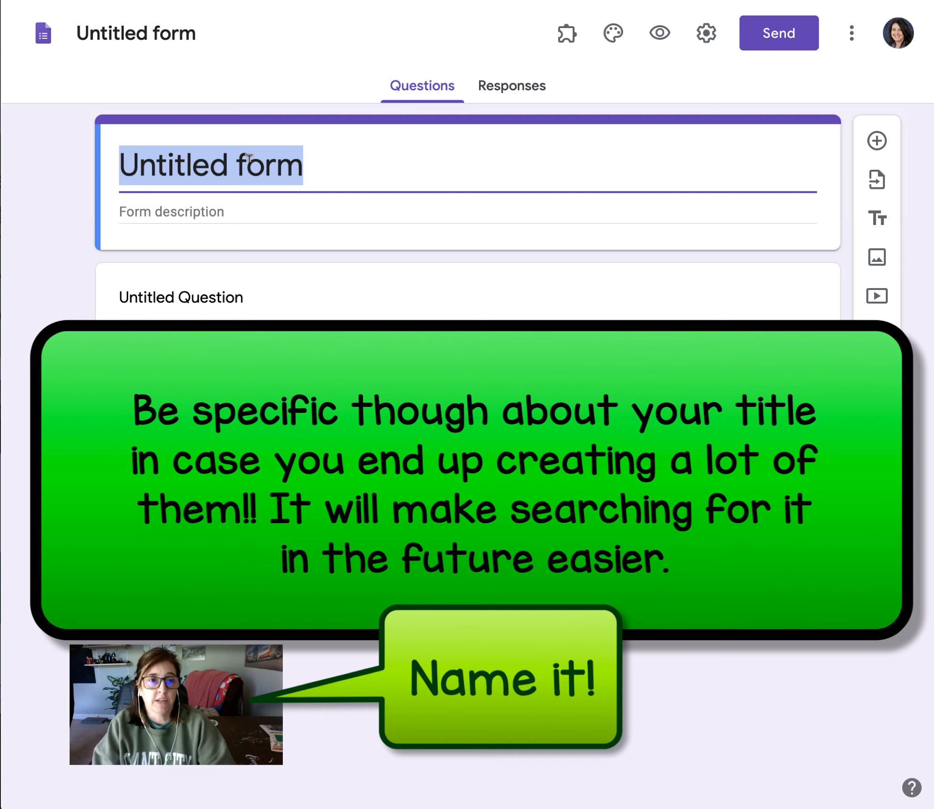
{"action": "type", "text": "Check In"}
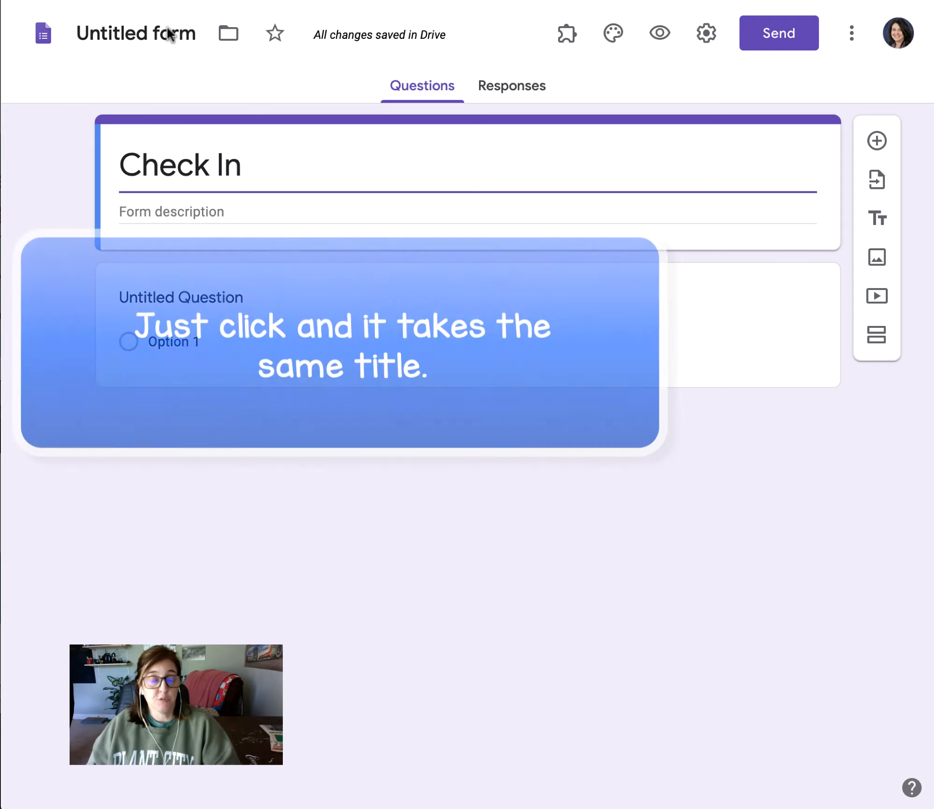
{"action": "left_click", "coordinate": [142, 32]}
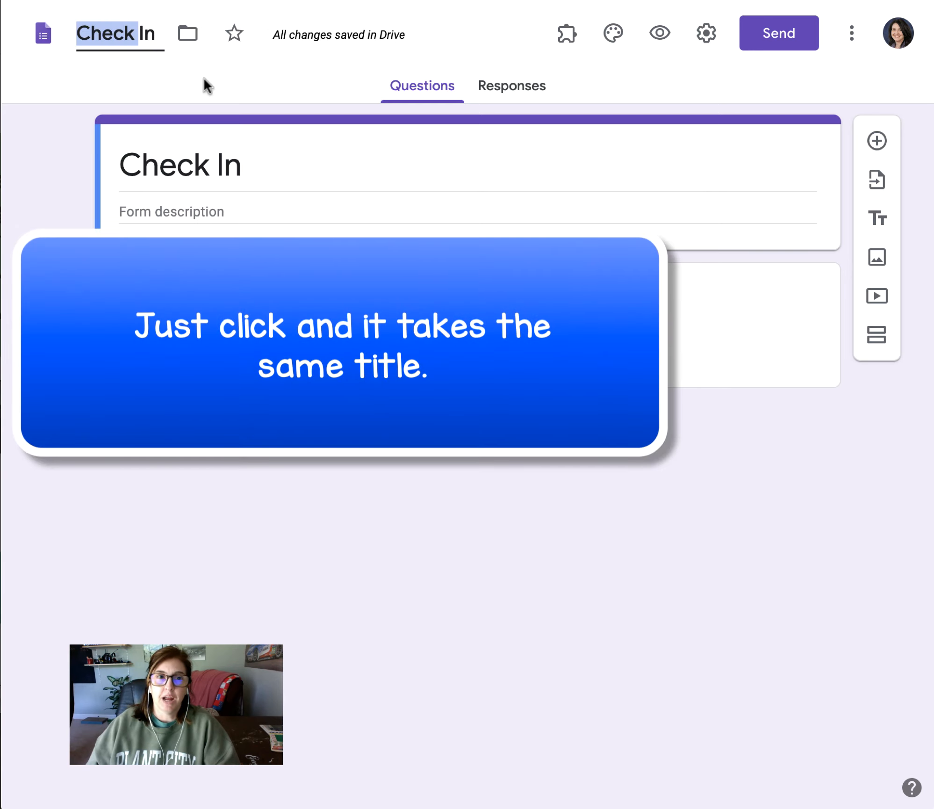
{"action": "left_click", "coordinate": [324, 168]}
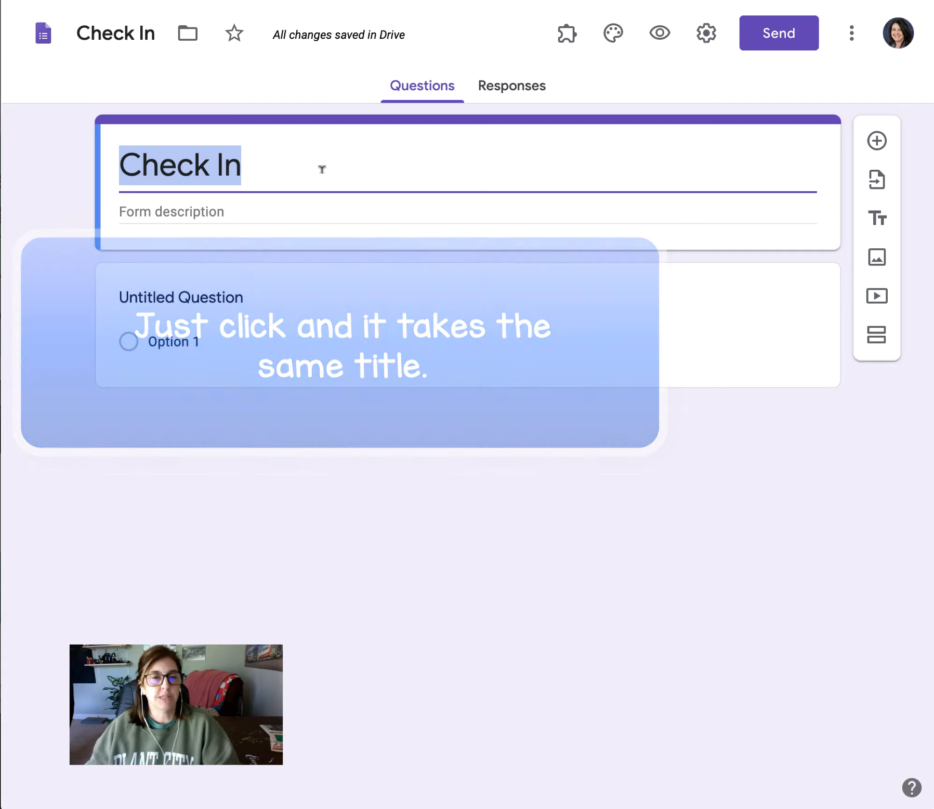
{"action": "left_click", "coordinate": [308, 167]}
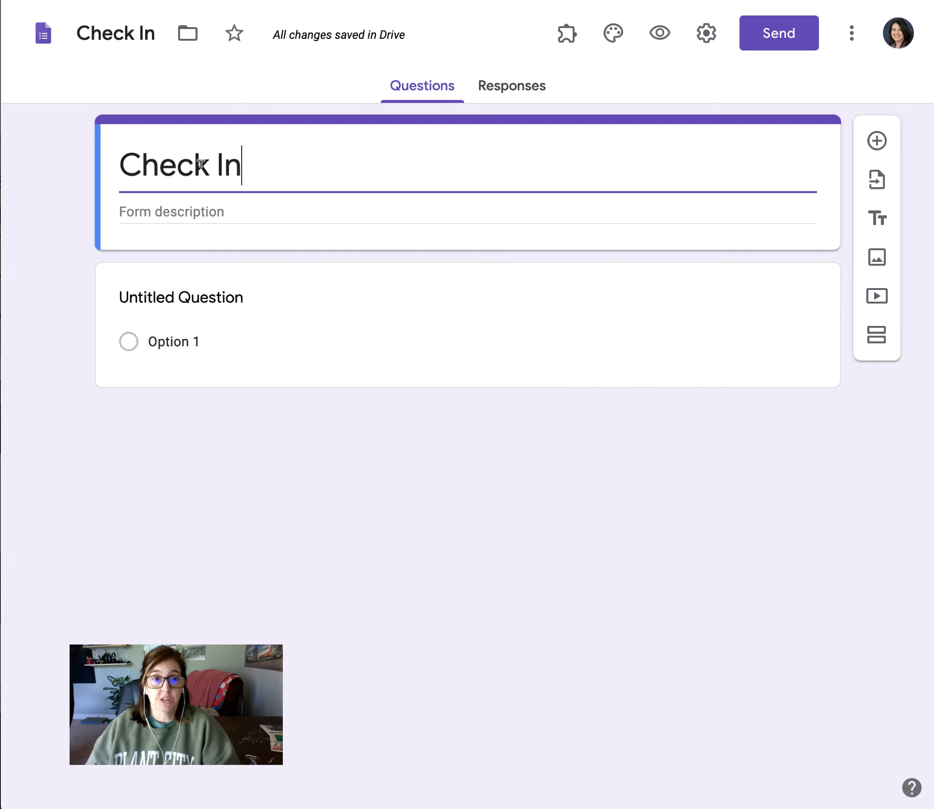
{"action": "left_click", "coordinate": [109, 27]}
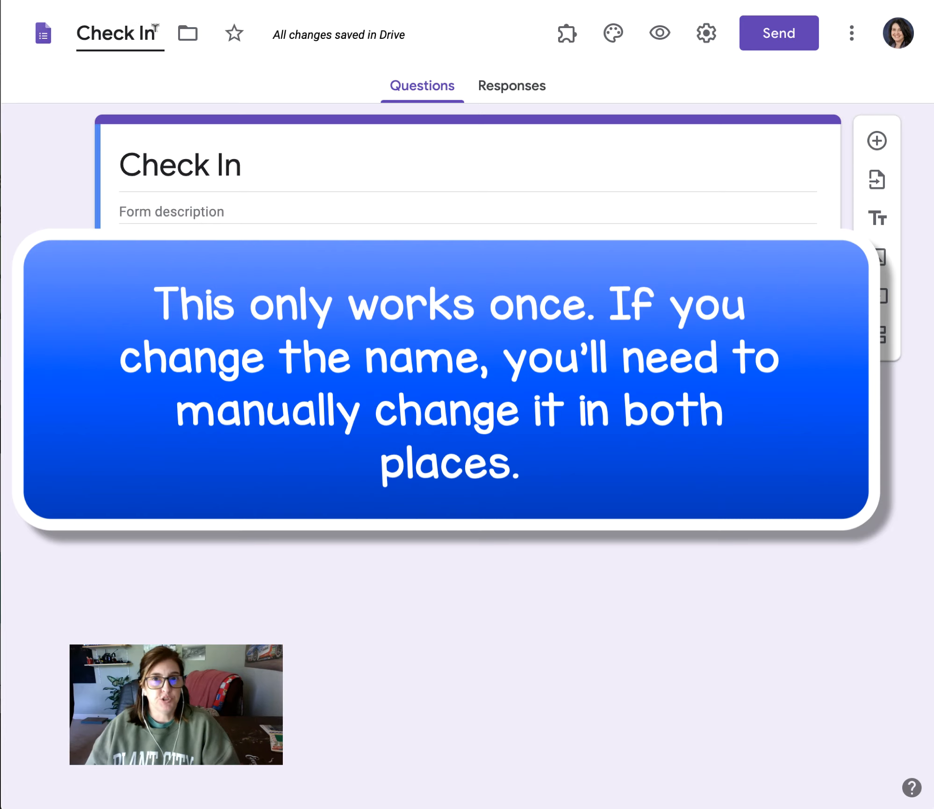
Step: Enter the form description "Just wanting to see how everyone is doing. This is just between you and me."
{"action": "left_click", "coordinate": [218, 208]}
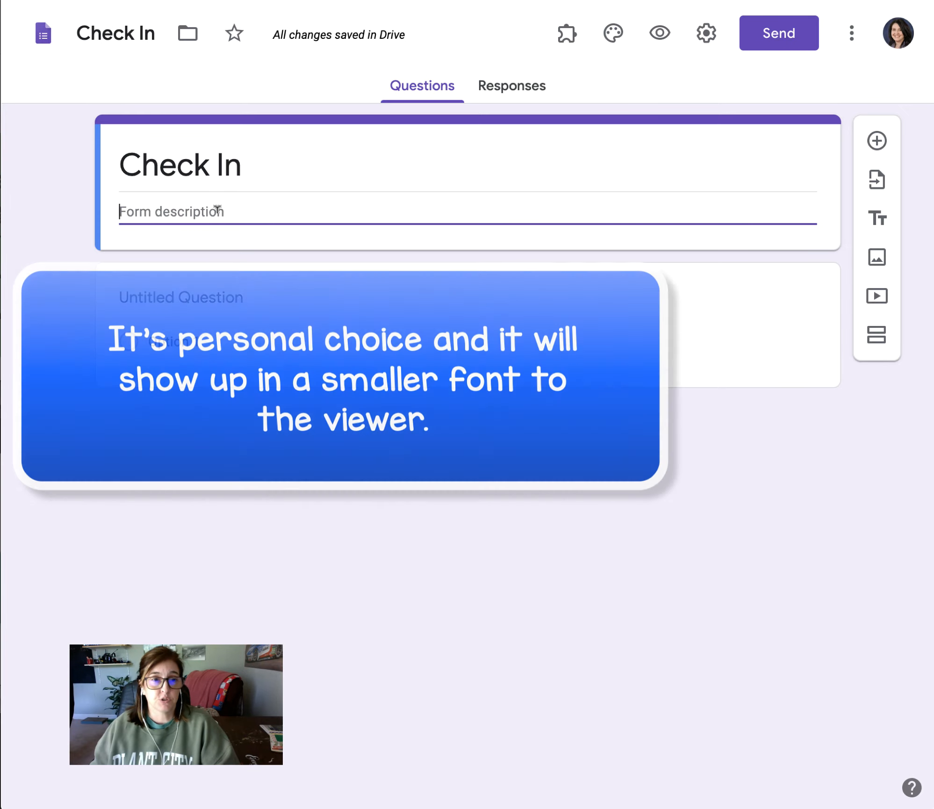
{"action": "type", "text": "Just wanted"}
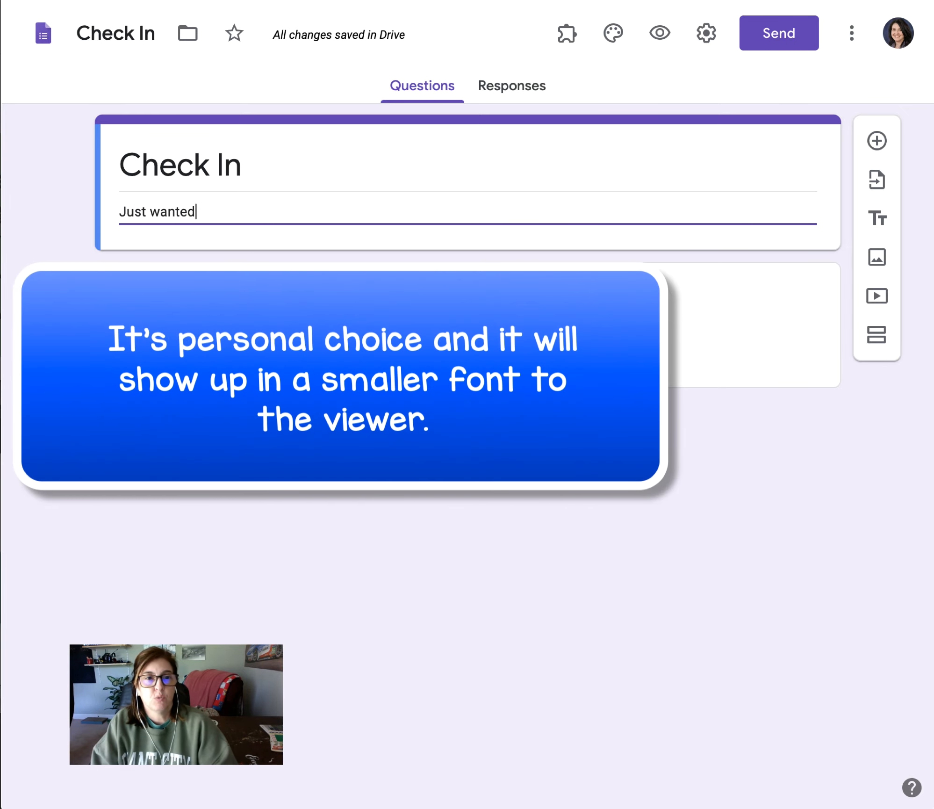
{"action": "key", "text": "BackSpace"}
{"action": "key", "text": "BackSpace"}
{"action": "type", "text": "ing"}
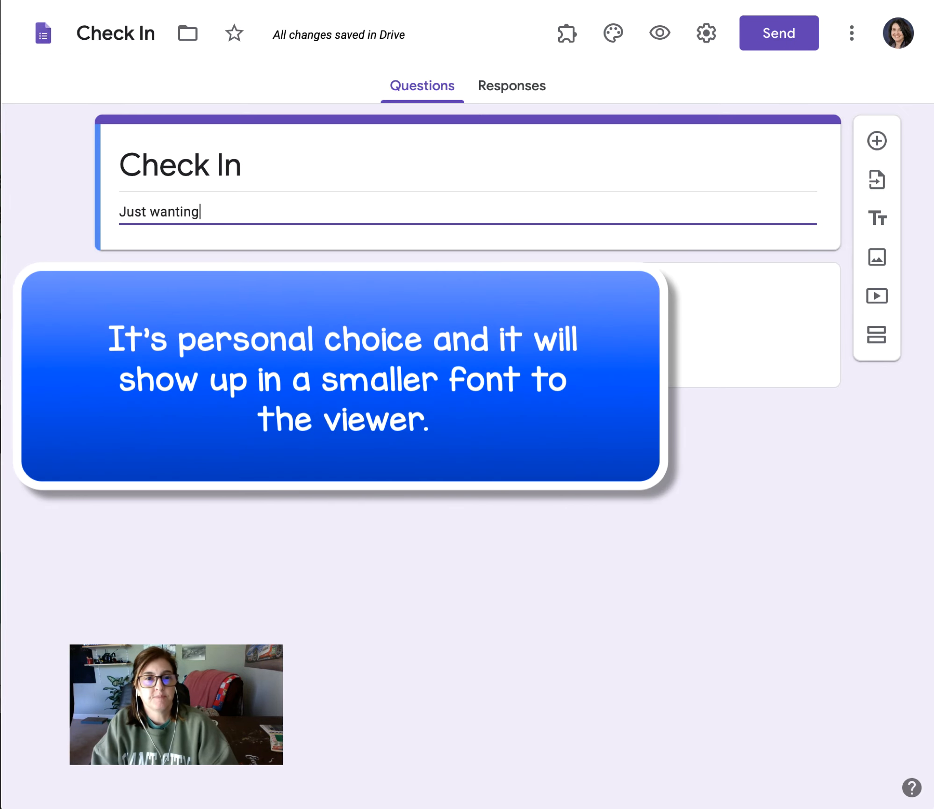
{"action": "type", "text": " to see how everyone is doing"}
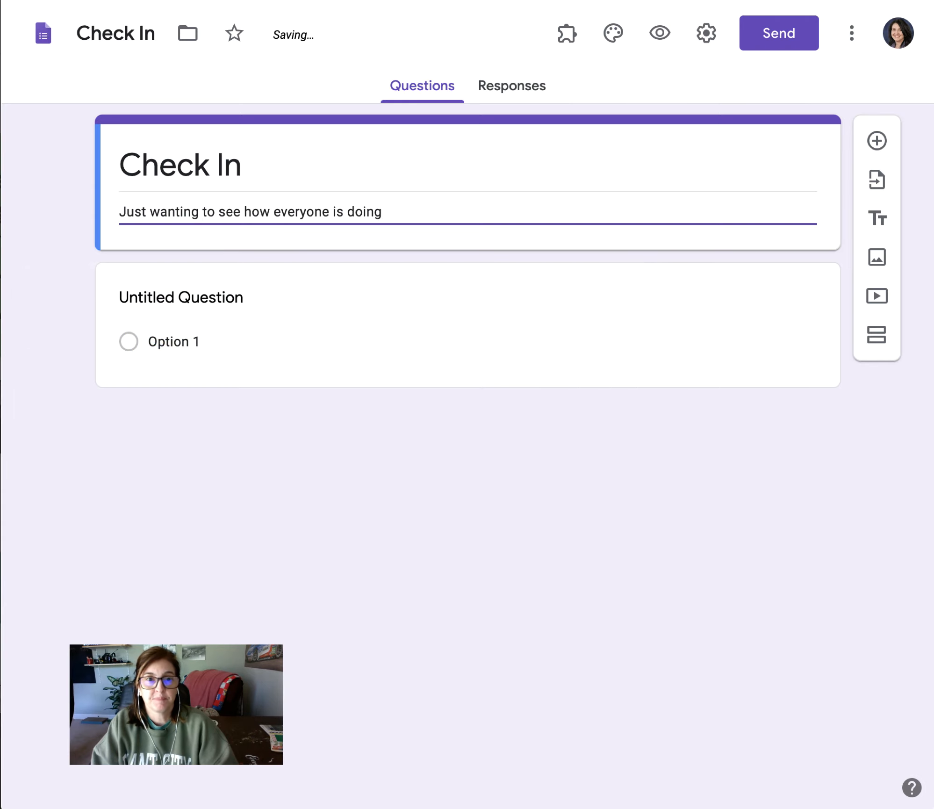
{"action": "type", "text": ".  This si"}
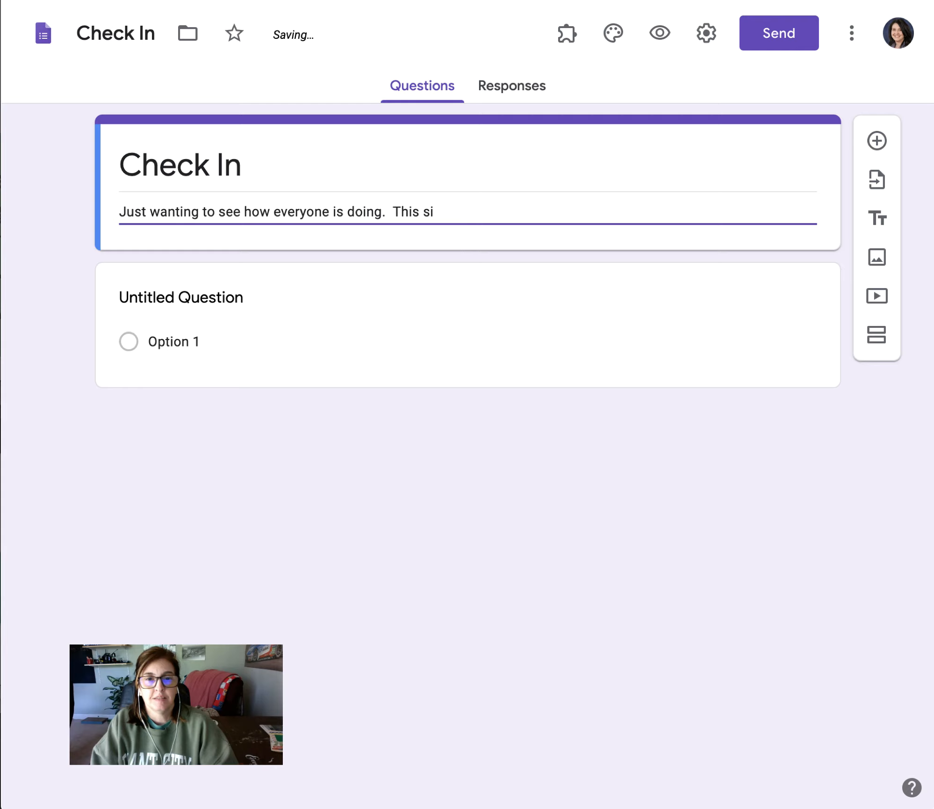
{"action": "key", "text": "BackSpace"}
{"action": "key", "text": "BackSpace"}
{"action": "type", "text": "is just bet"}
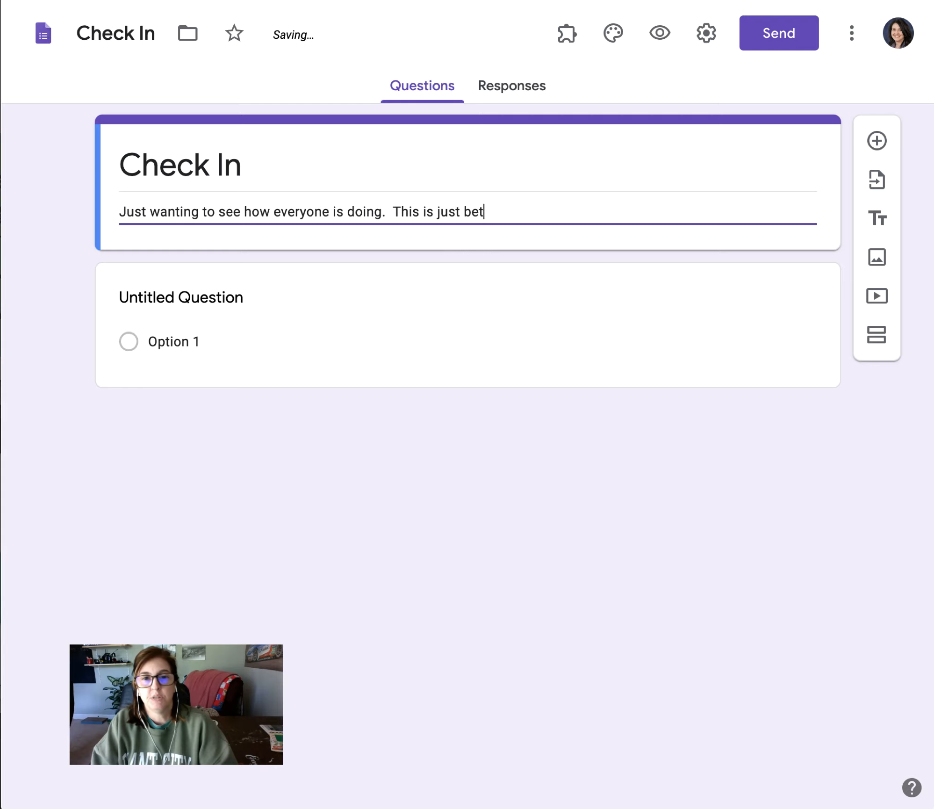
{"action": "type", "text": "ween you and me."}
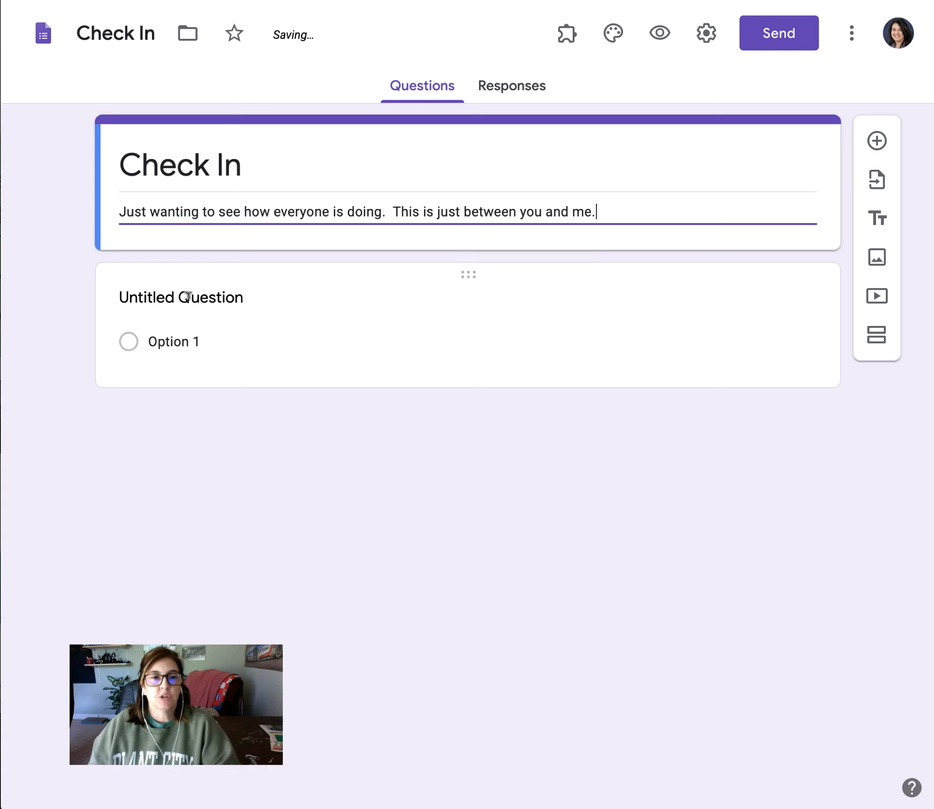
Step: Word the untitled question as "How are you feeling right now?", keep it multiple choice and make it required
{"action": "left_click", "coordinate": [213, 302]}
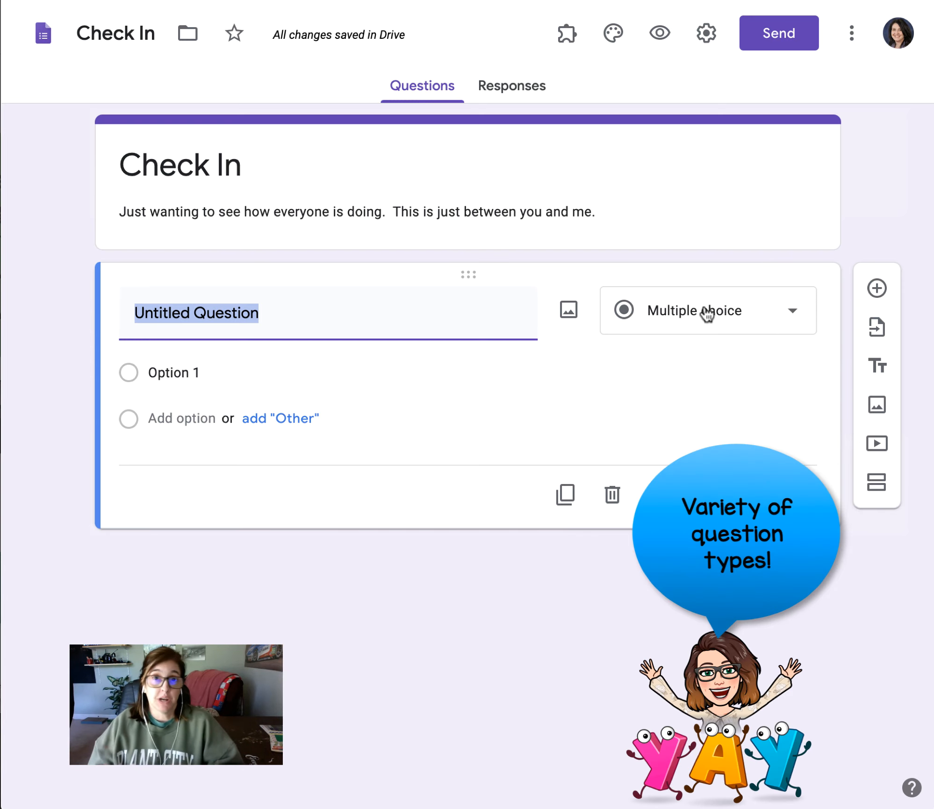
{"action": "left_click", "coordinate": [794, 312]}
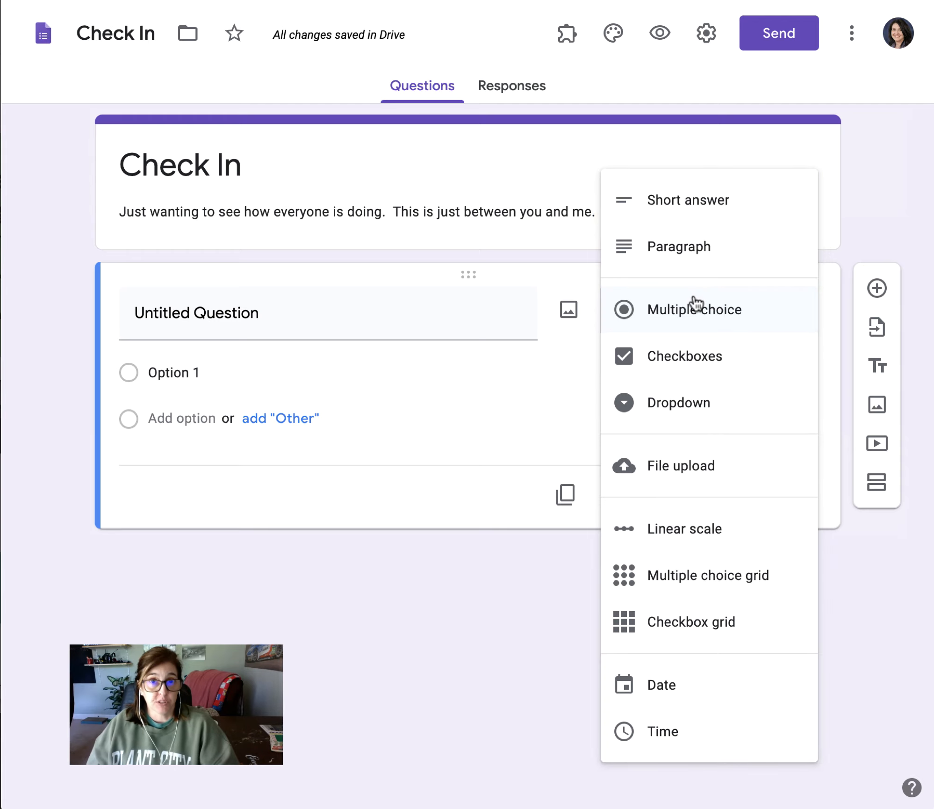
{"action": "left_click", "coordinate": [215, 311]}
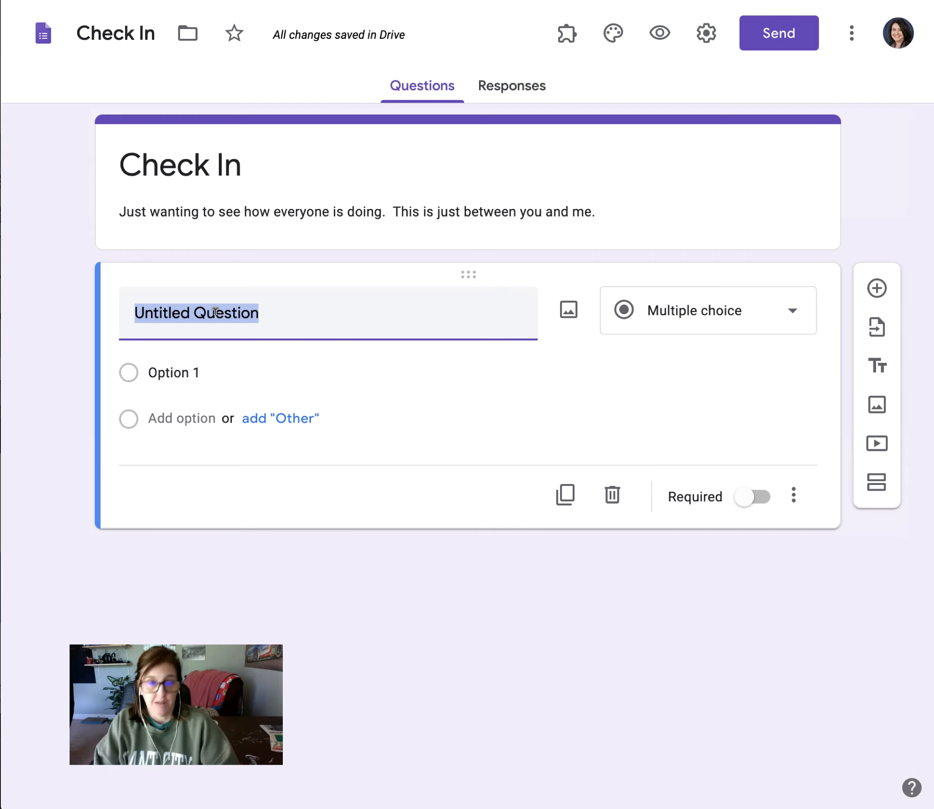
{"action": "type", "text": "HOw"}
{"action": "key", "text": "BackSpace"}
{"action": "key", "text": "BackSpace"}
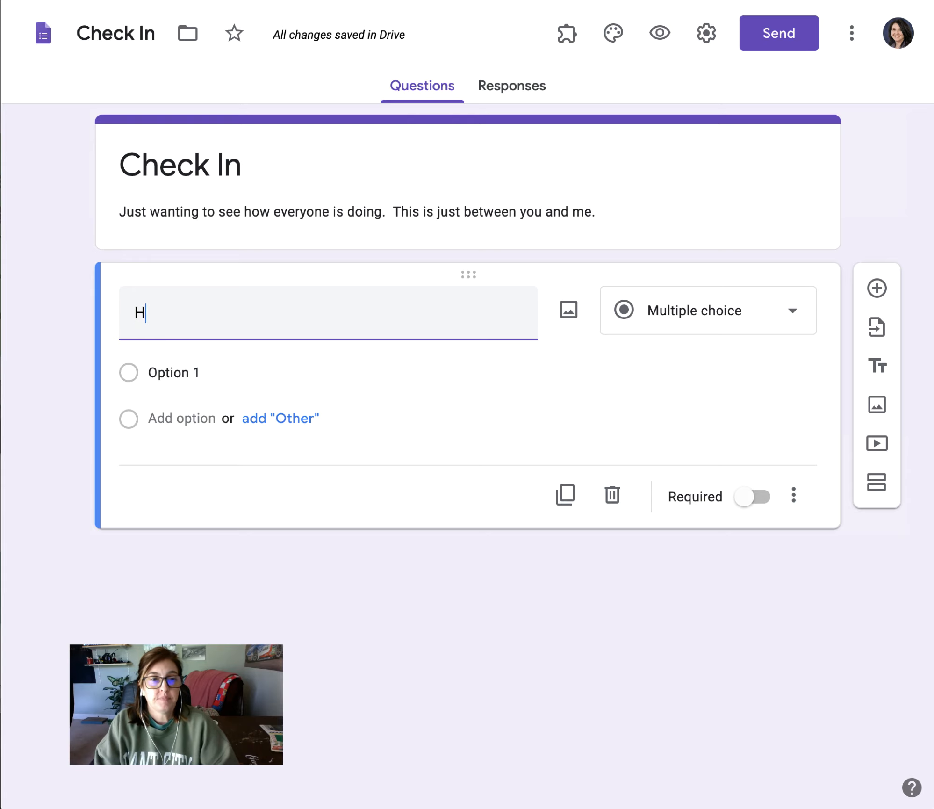
{"action": "type", "text": "ow are you feeling"}
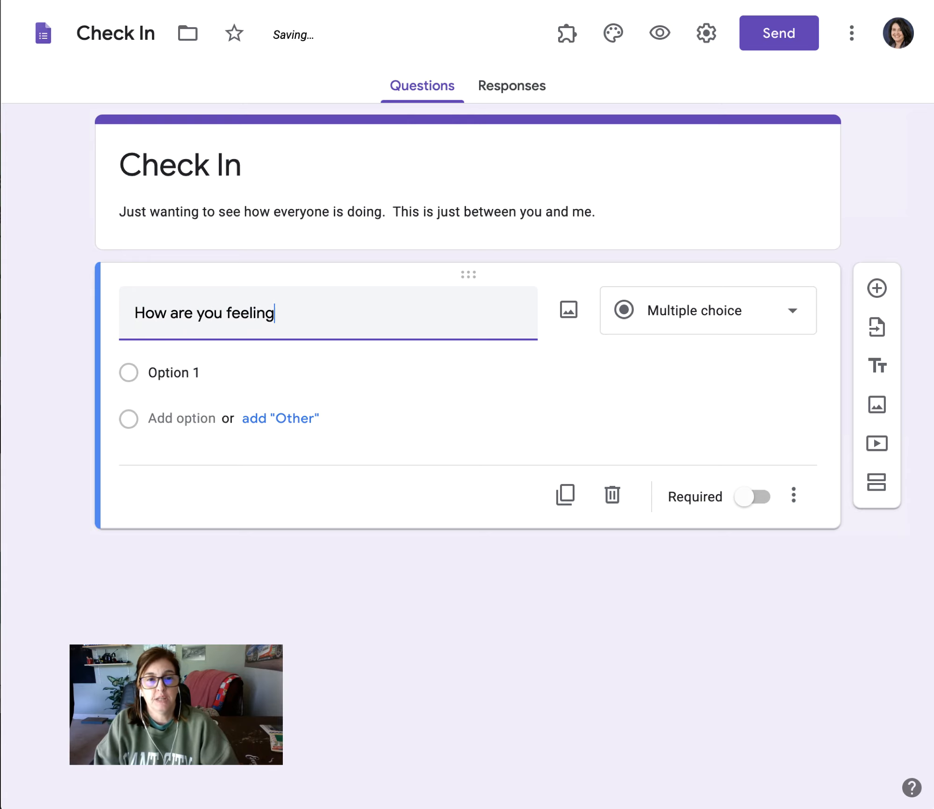
{"action": "type", "text": " right now?"}
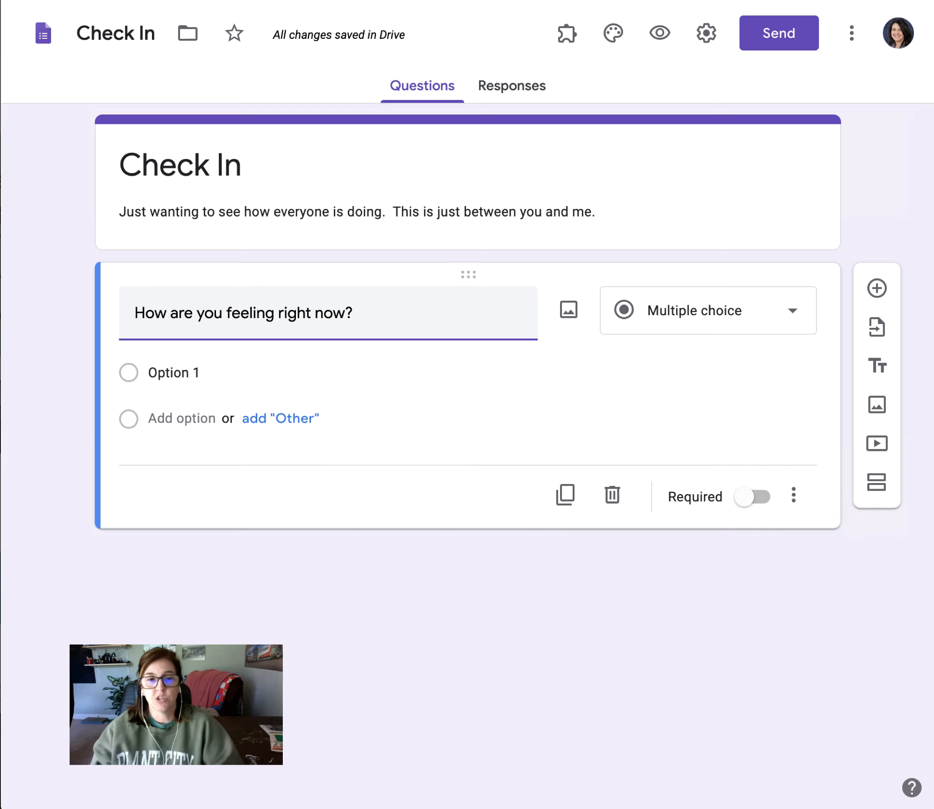
{"action": "left_click", "coordinate": [746, 507]}
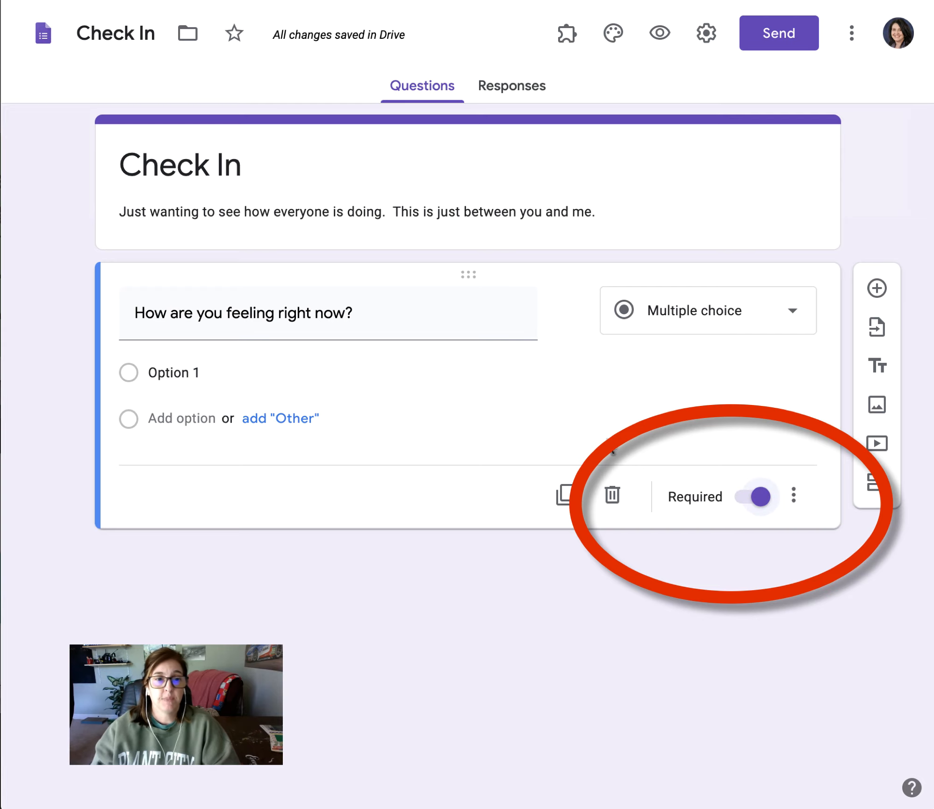
Step: Give the feeling question the answer options "Great!", "Okay" and "Sad"
{"action": "left_click", "coordinate": [183, 372]}
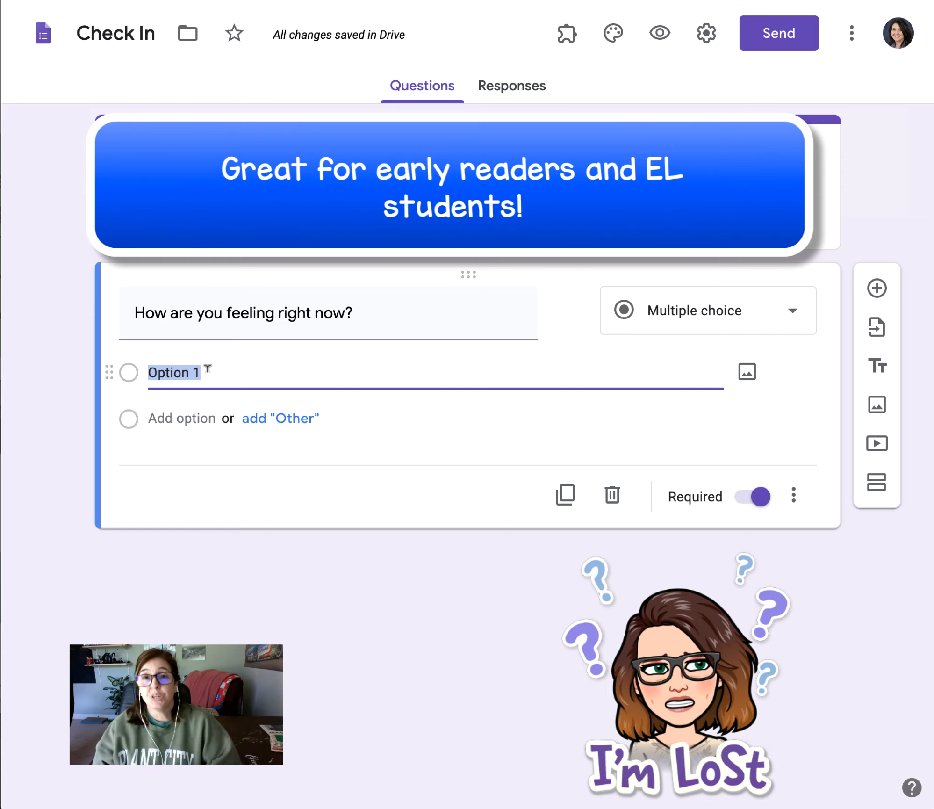
{"action": "type", "text": "G"}
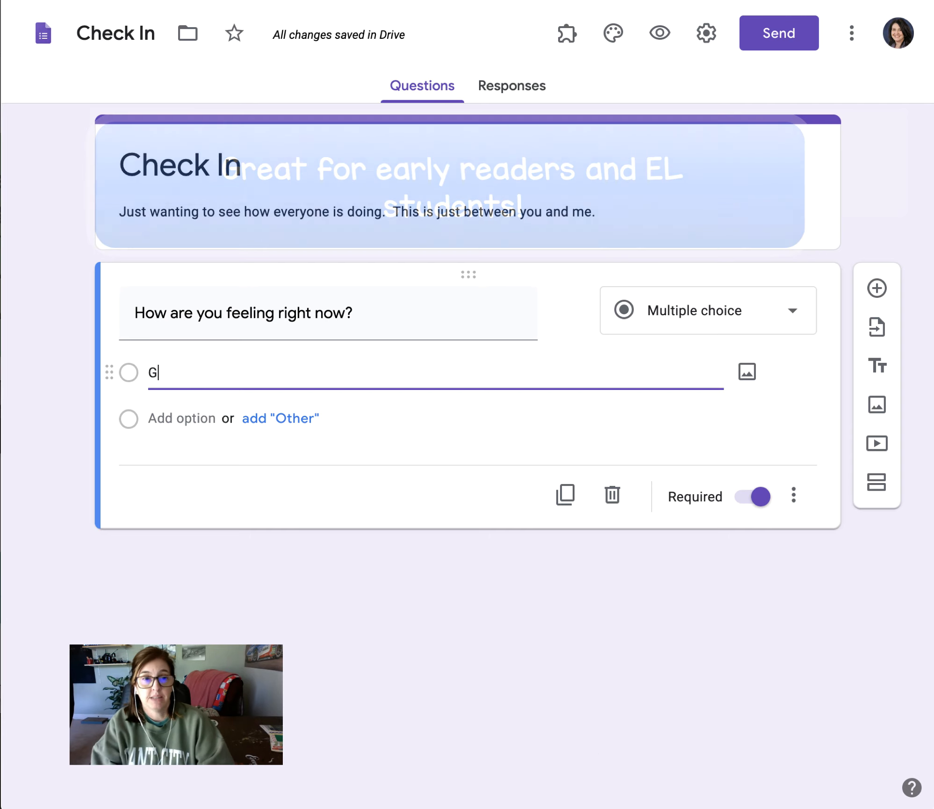
{"action": "type", "text": "reat!"}
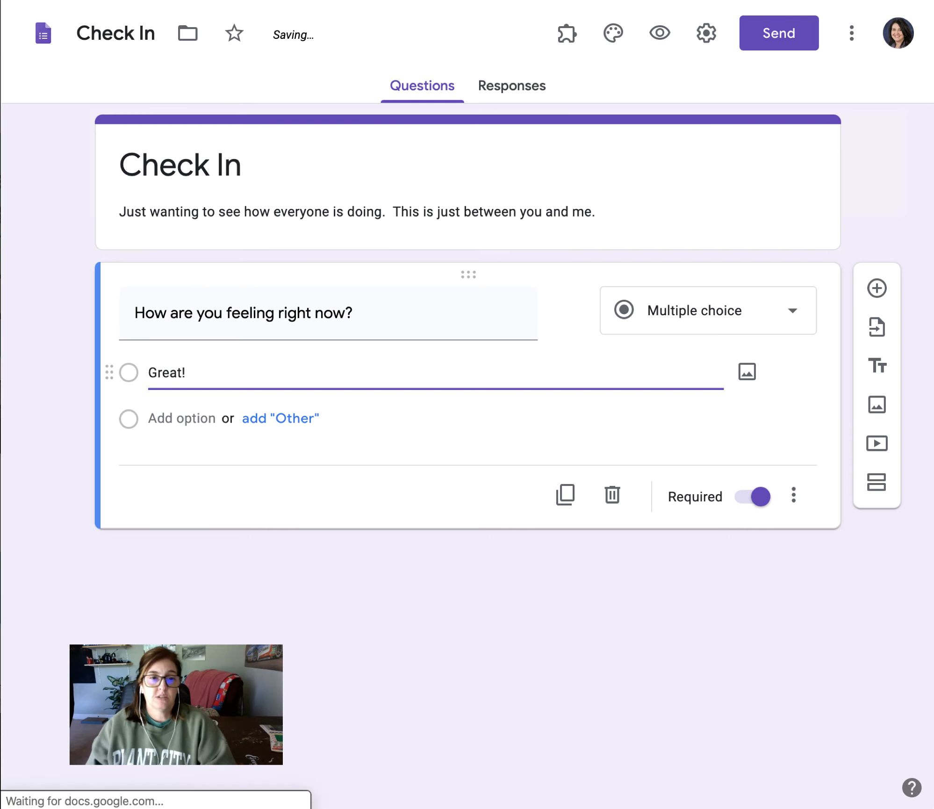
{"action": "left_click", "coordinate": [176, 416]}
{"action": "type", "text": "Okay"}
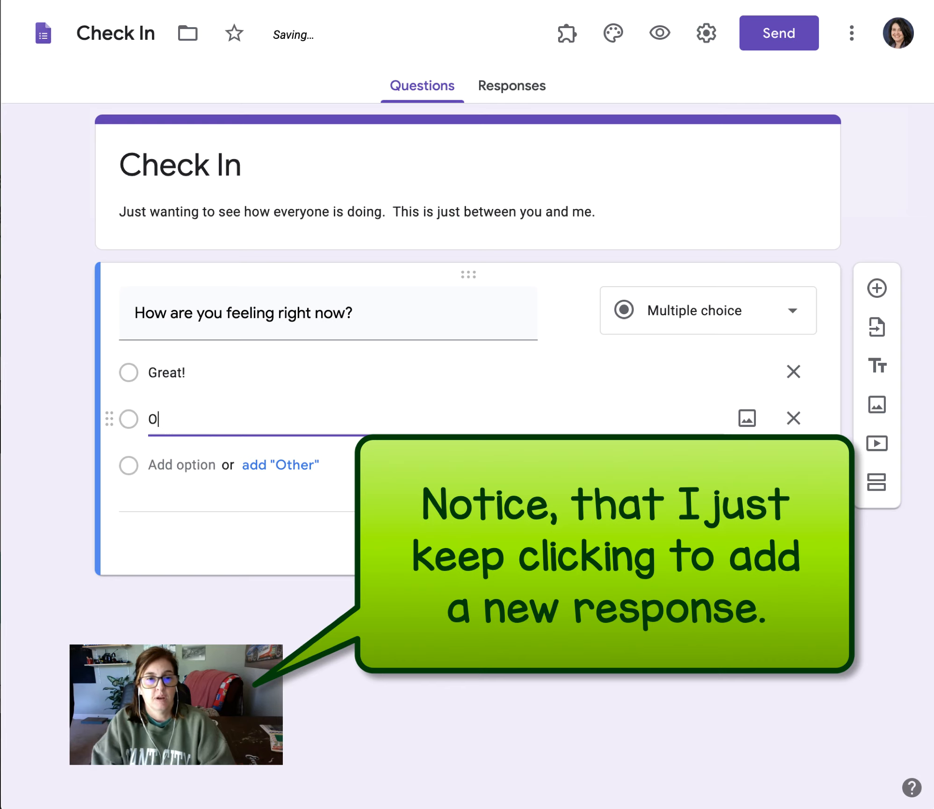
{"action": "left_click", "coordinate": [173, 462]}
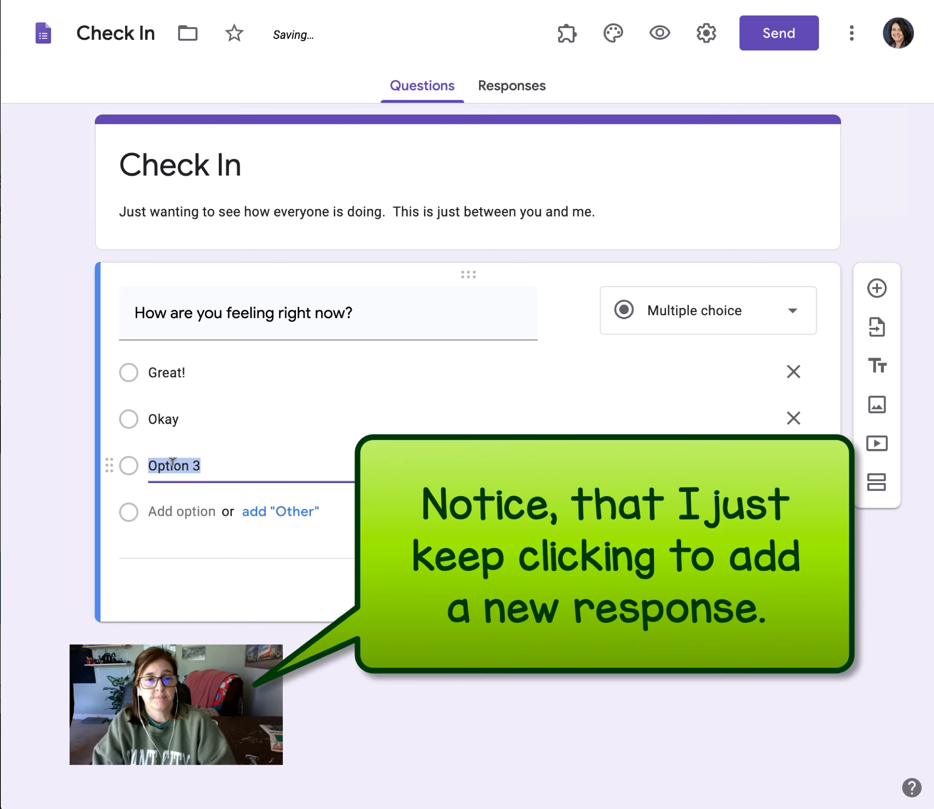
{"action": "type", "text": "Sad"}
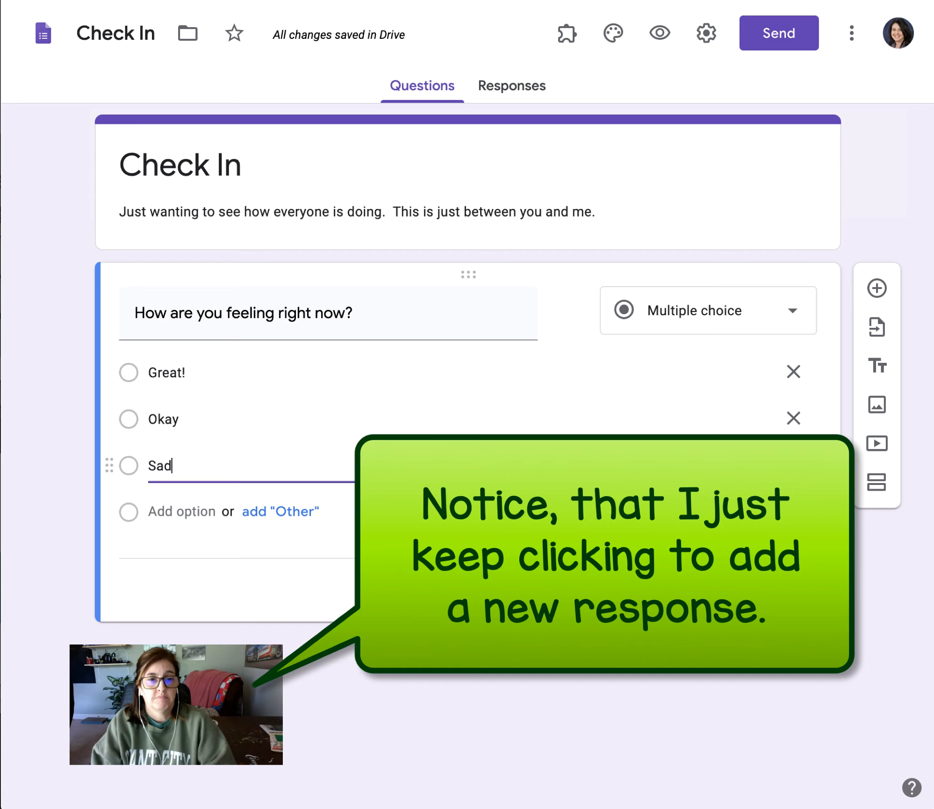
{"action": "left_click", "coordinate": [177, 508]}
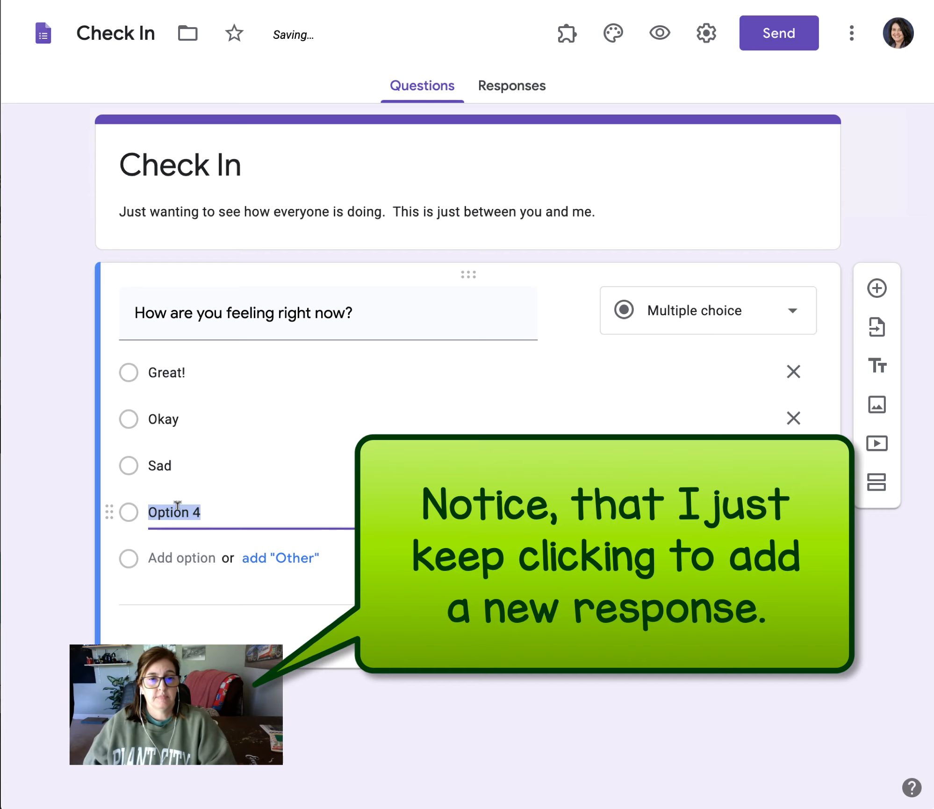
{"action": "type", "text": "I ne"}
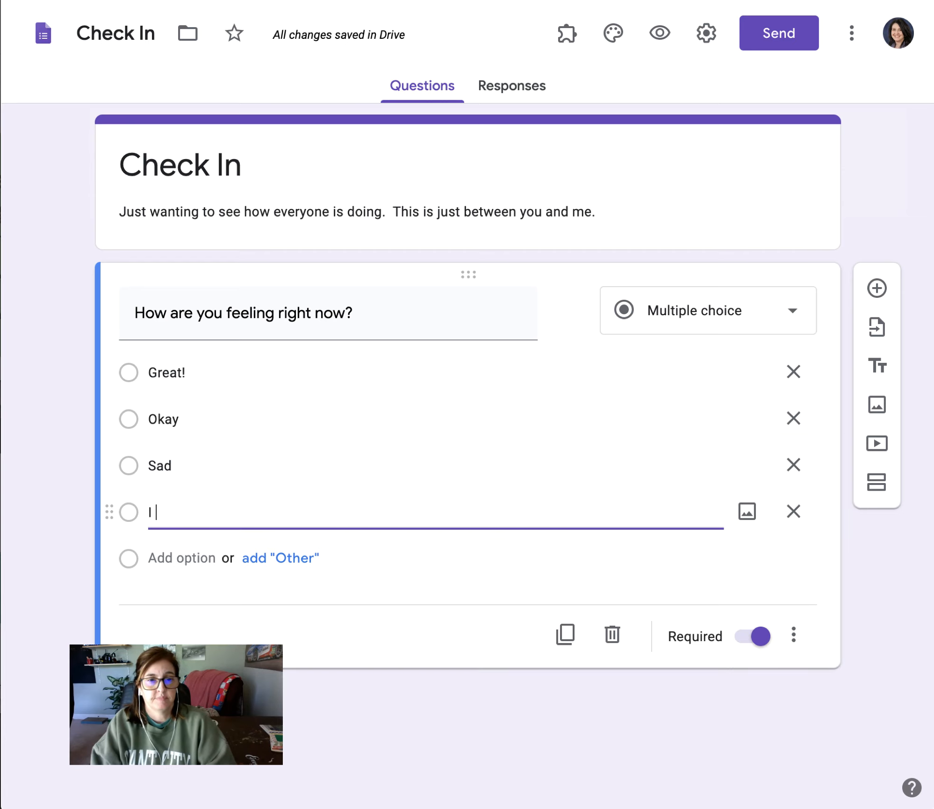
{"action": "key", "text": "BackSpace"}
{"action": "key", "text": "BackSpace"}
{"action": "key", "text": "BackSpace"}
{"action": "key", "text": "BackSpace"}
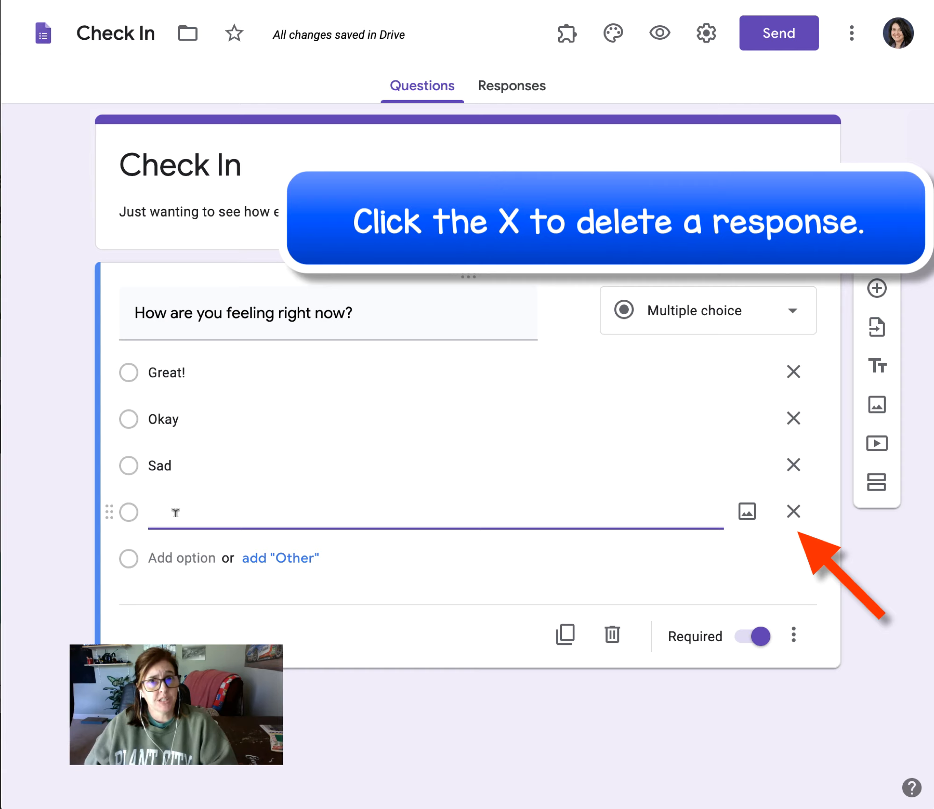
{"action": "left_click", "coordinate": [792, 514]}
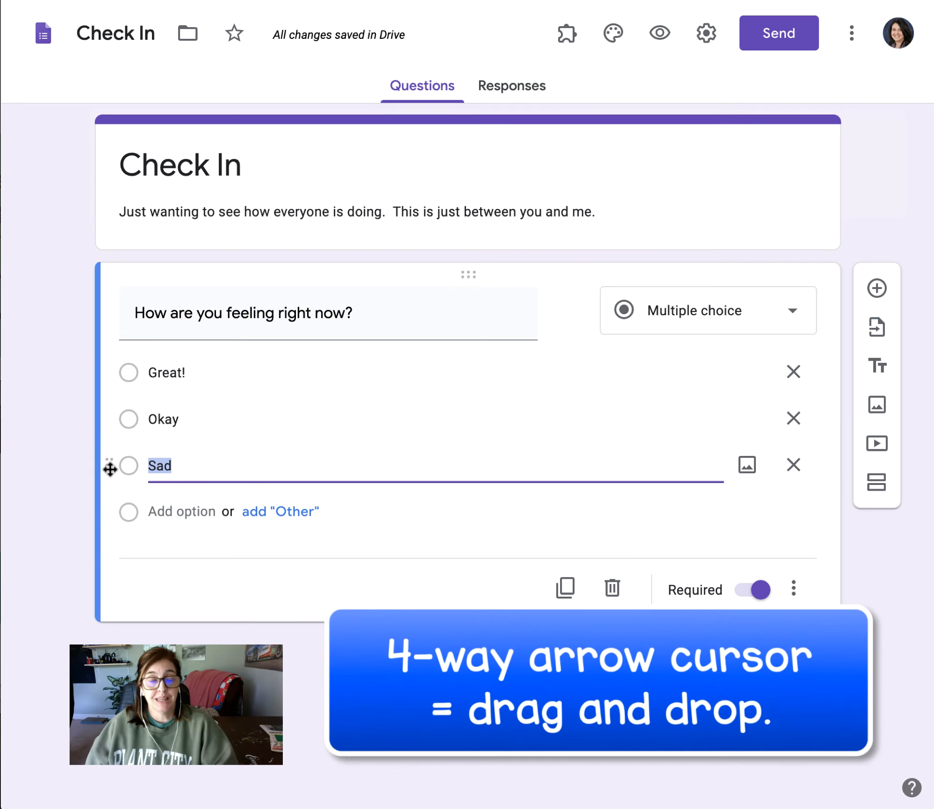
{"action": "mouse_move", "coordinate": [110, 469]}
{"action": "left_mouse_down"}
{"action": "mouse_move", "coordinate": [105, 407]}
{"action": "mouse_move", "coordinate": [117, 487]}
{"action": "mouse_move", "coordinate": [100, 371]}
{"action": "mouse_move", "coordinate": [104, 480]}
{"action": "left_mouse_up"}
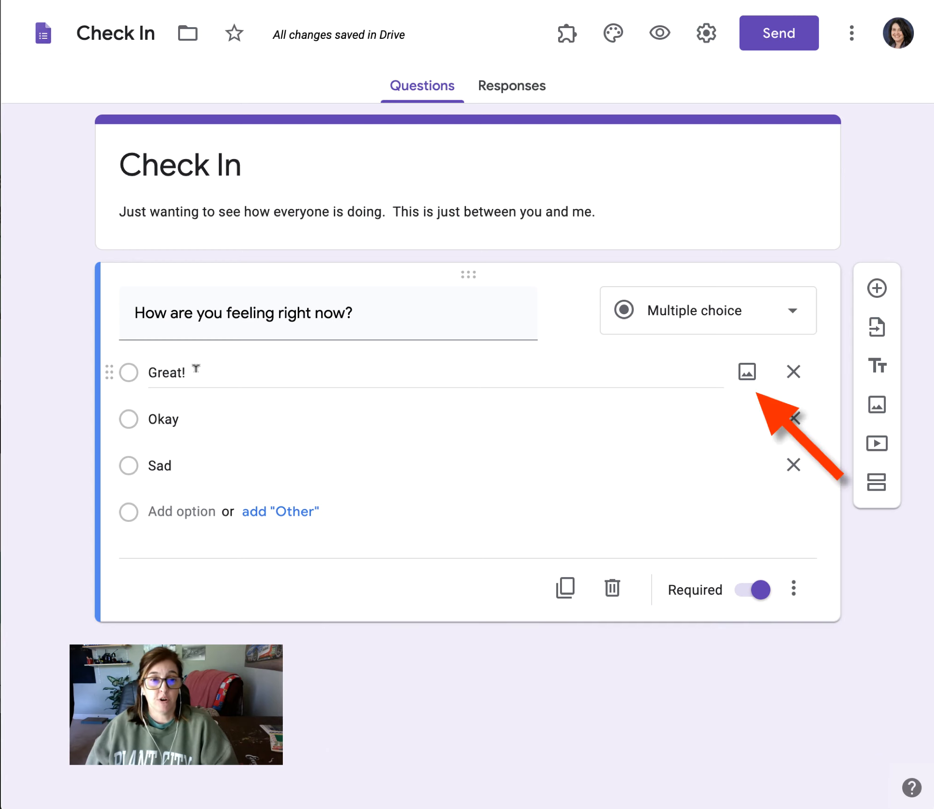
Step: Add the winking thumbs-up emoji from a Google image search for "Thumbs up" to the "Great!" option
{"action": "left_click", "coordinate": [747, 373]}
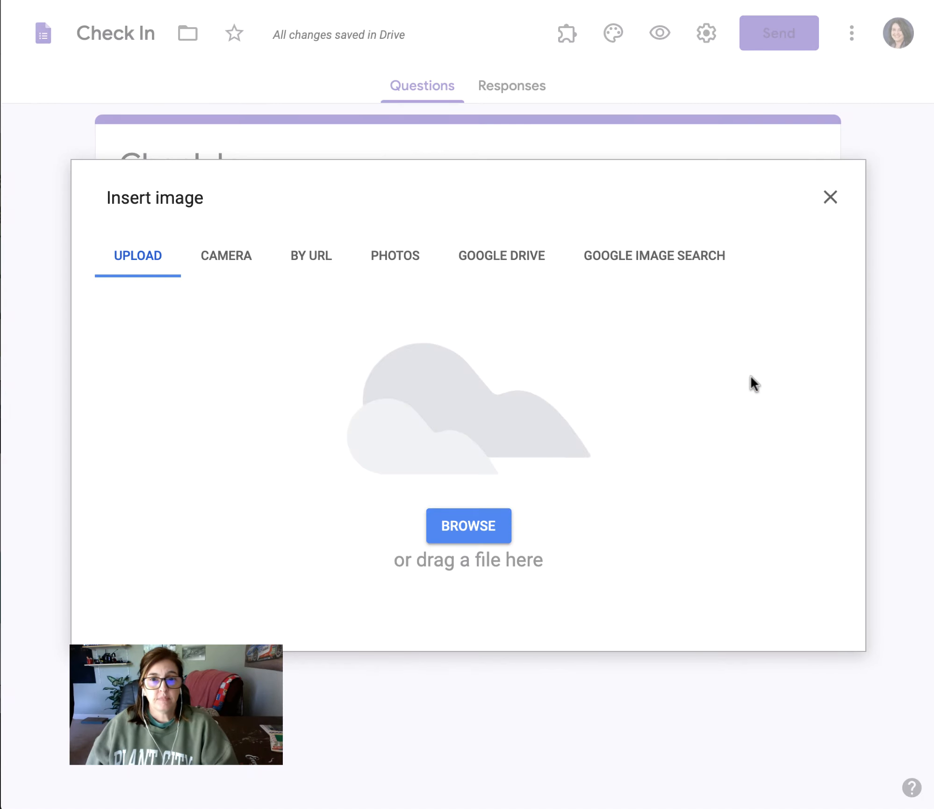
{"action": "left_click", "coordinate": [657, 263]}
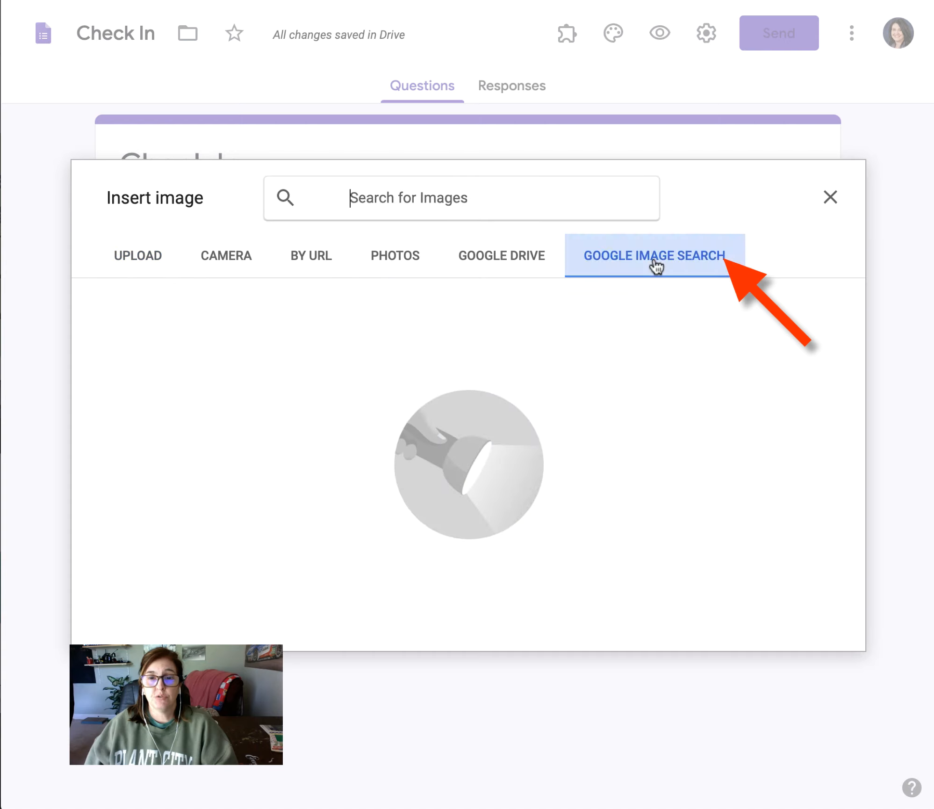
{"action": "type", "text": "T"}
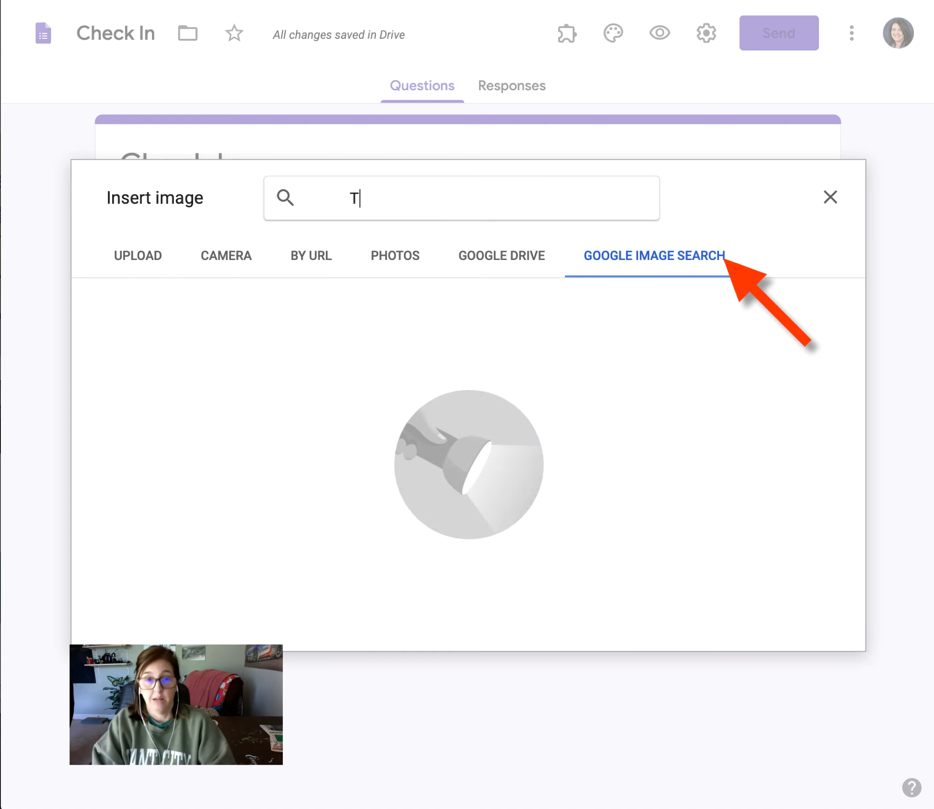
{"action": "type", "text": "humbs up"}
{"action": "key", "text": "Return"}
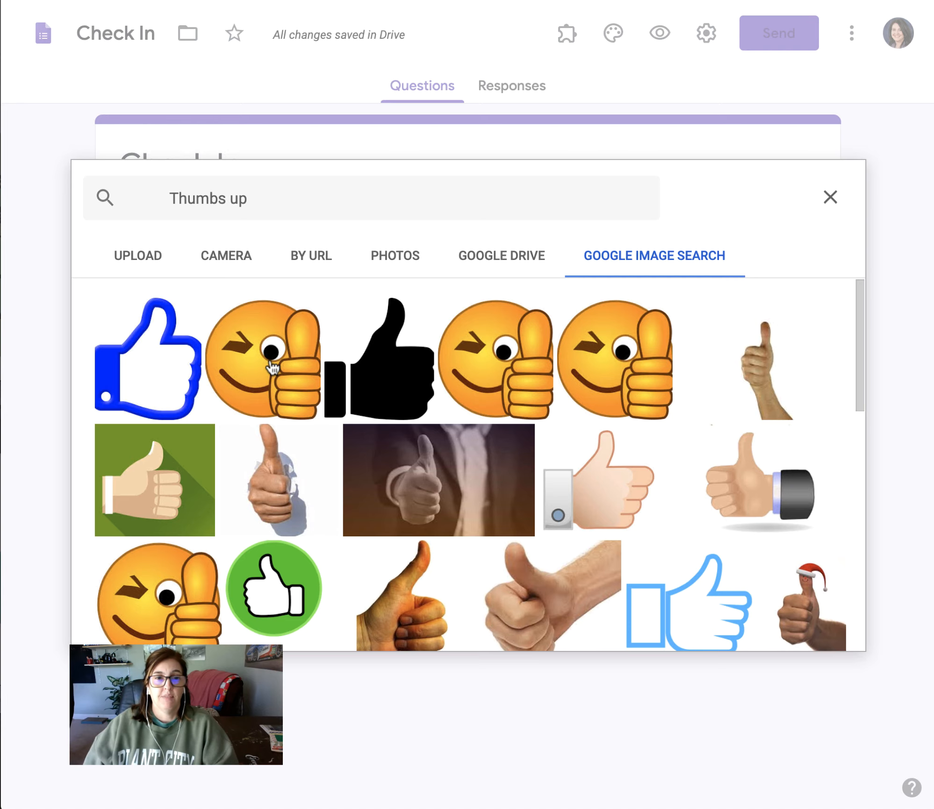
{"action": "left_click", "coordinate": [273, 367]}
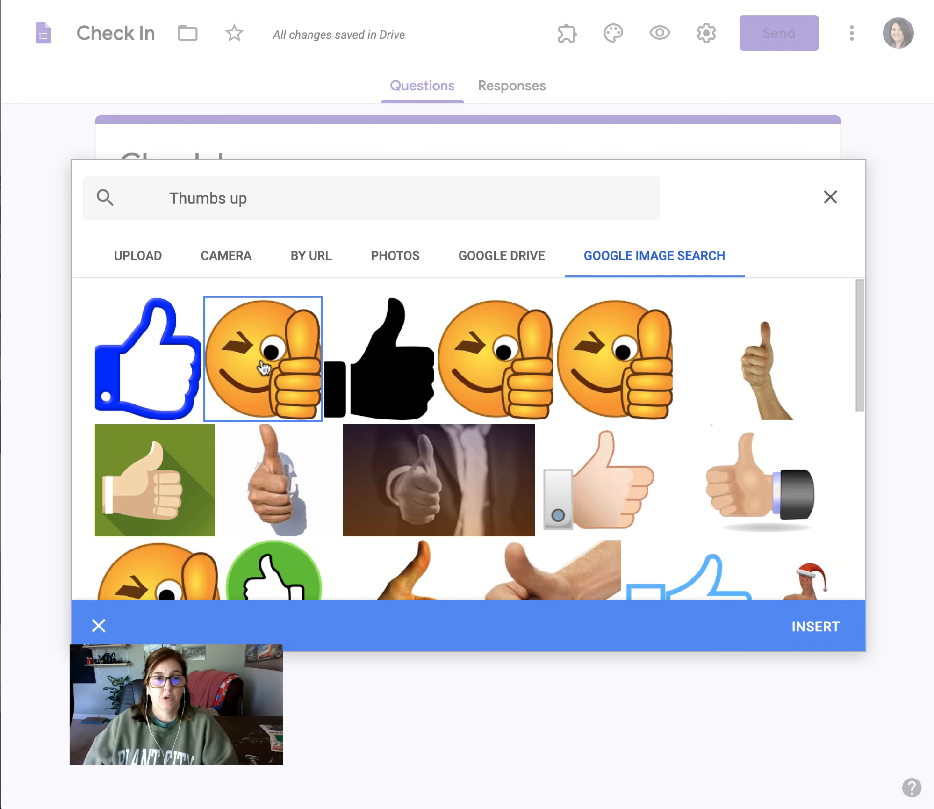
{"action": "left_click", "coordinate": [826, 628]}
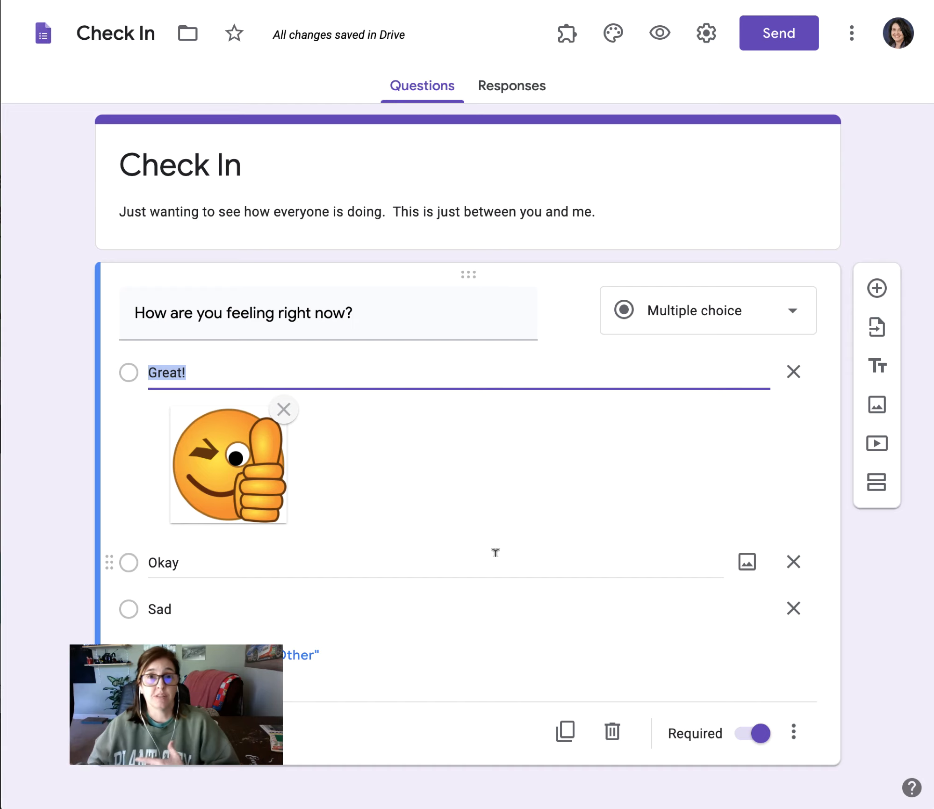
Step: Insert the photo of two OK hand signs from a Google image search for "Okay" into the "Okay" option and remove it
{"action": "left_click", "coordinate": [748, 562]}
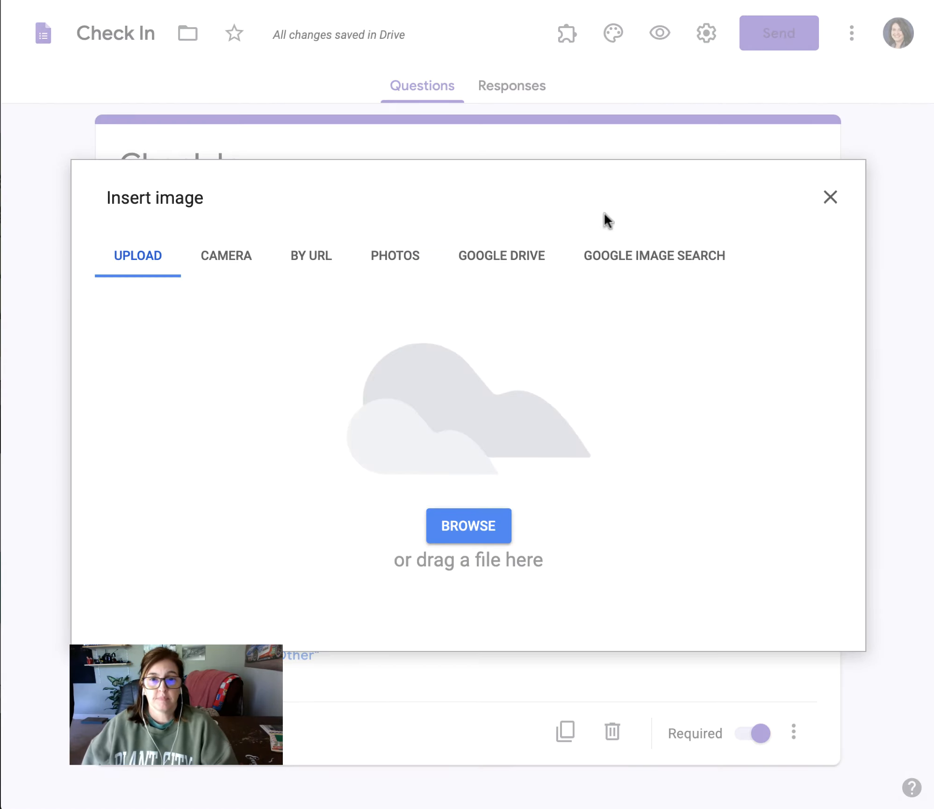
{"action": "left_click", "coordinate": [702, 261]}
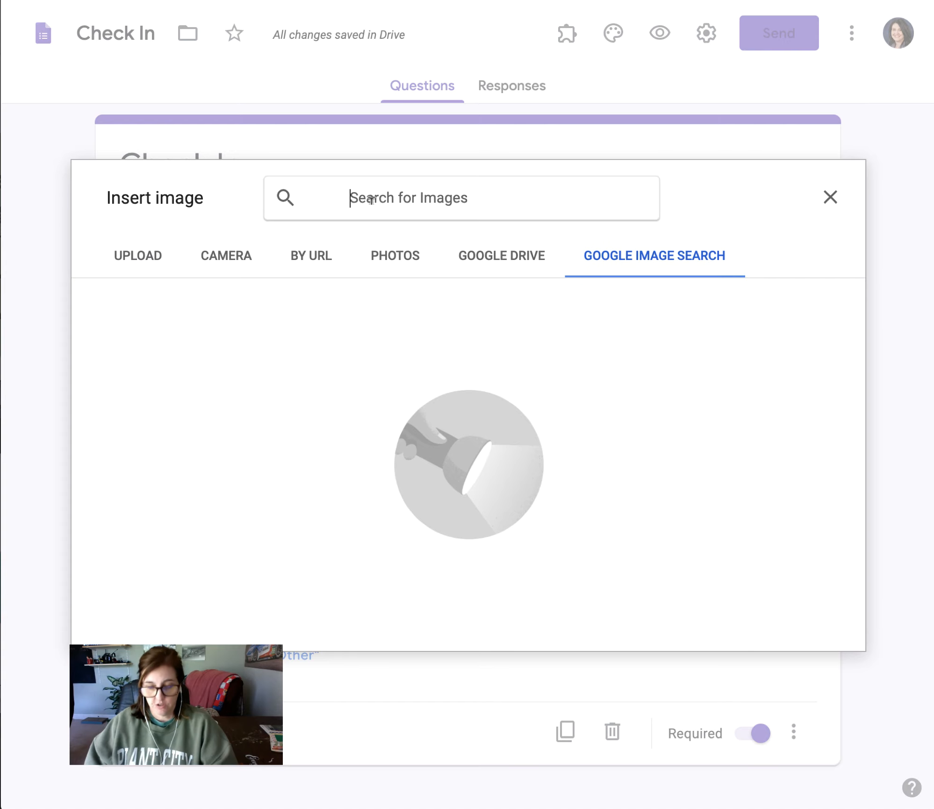
{"action": "type", "text": "Okay"}
{"action": "key", "text": "Return"}
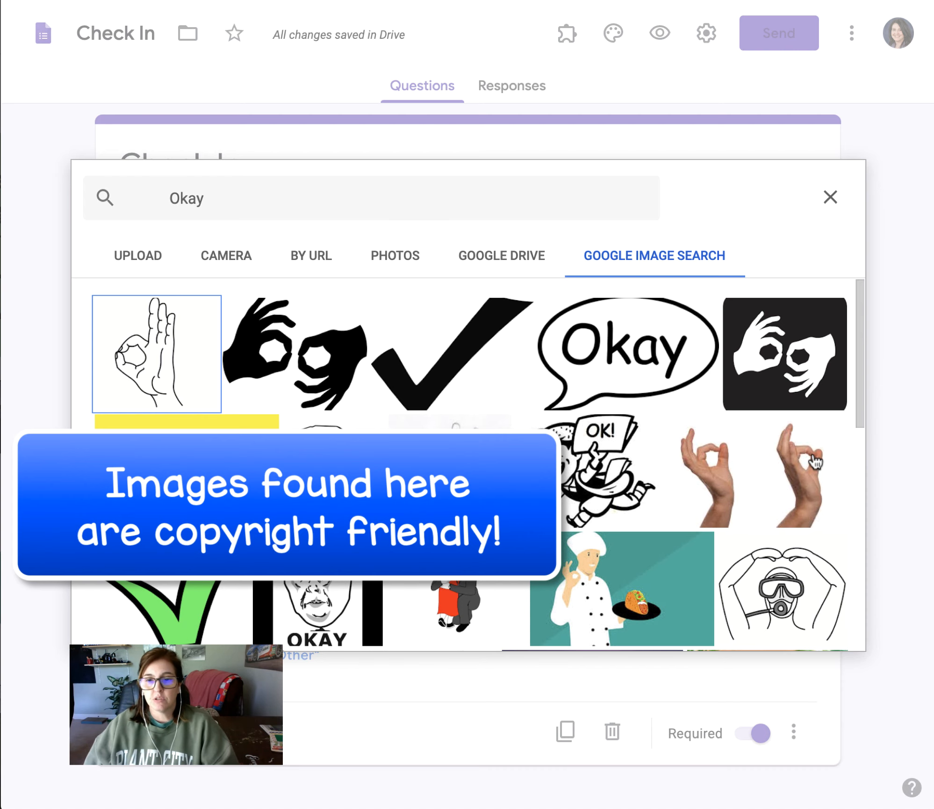
{"action": "scroll", "coordinate": [815, 462], "scroll_direction": "down", "scroll_amount": 2}
{"action": "scroll", "coordinate": [813, 460], "scroll_direction": "up", "scroll_amount": 2}
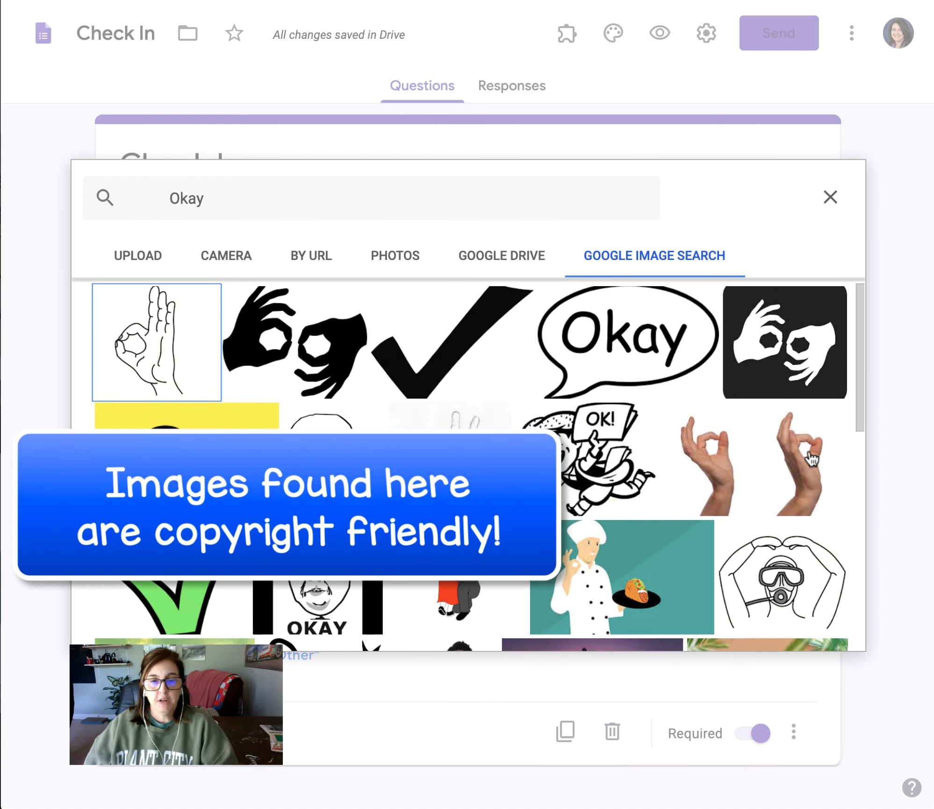
{"action": "left_click", "coordinate": [720, 486]}
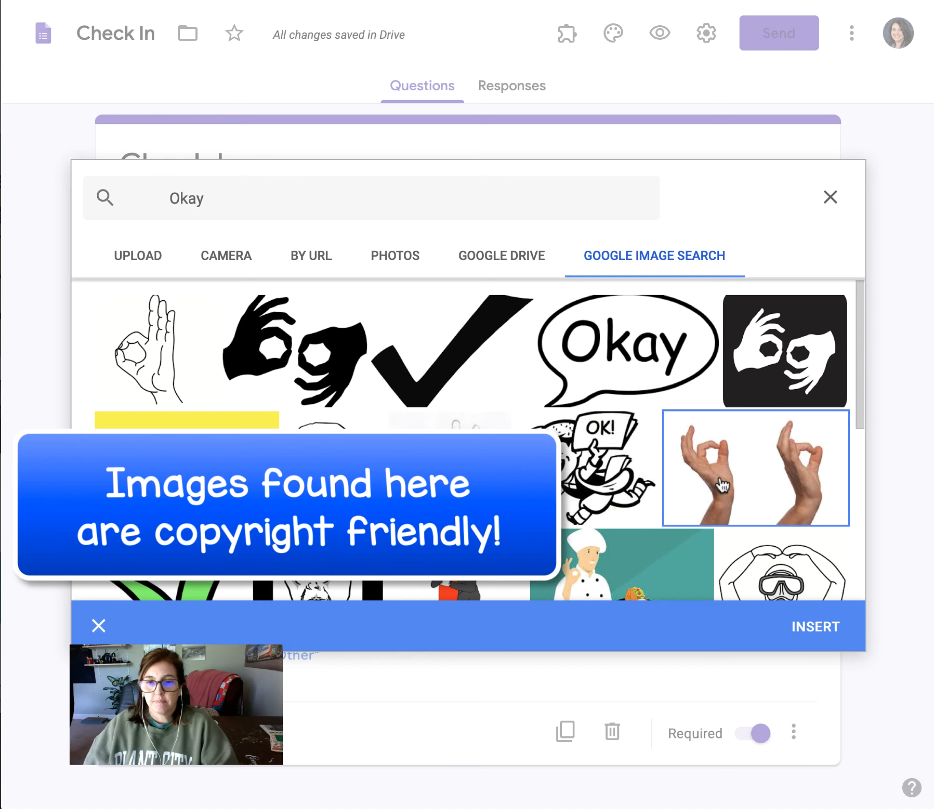
{"action": "left_click", "coordinate": [825, 628]}
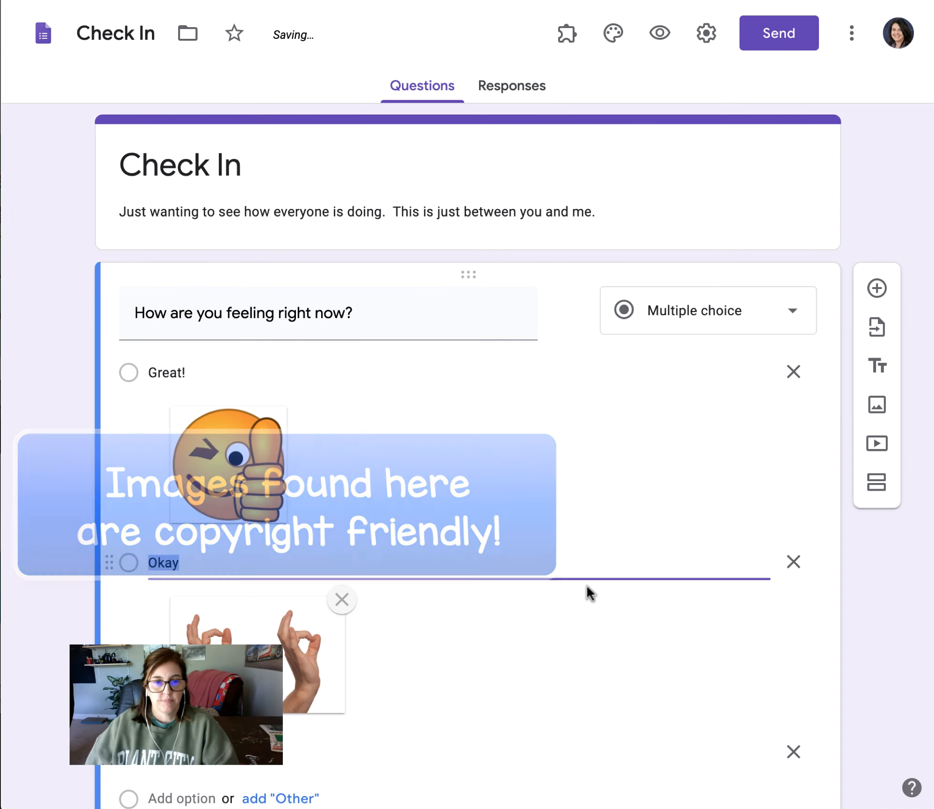
{"action": "scroll", "coordinate": [468, 580], "scroll_direction": "down", "scroll_amount": 2}
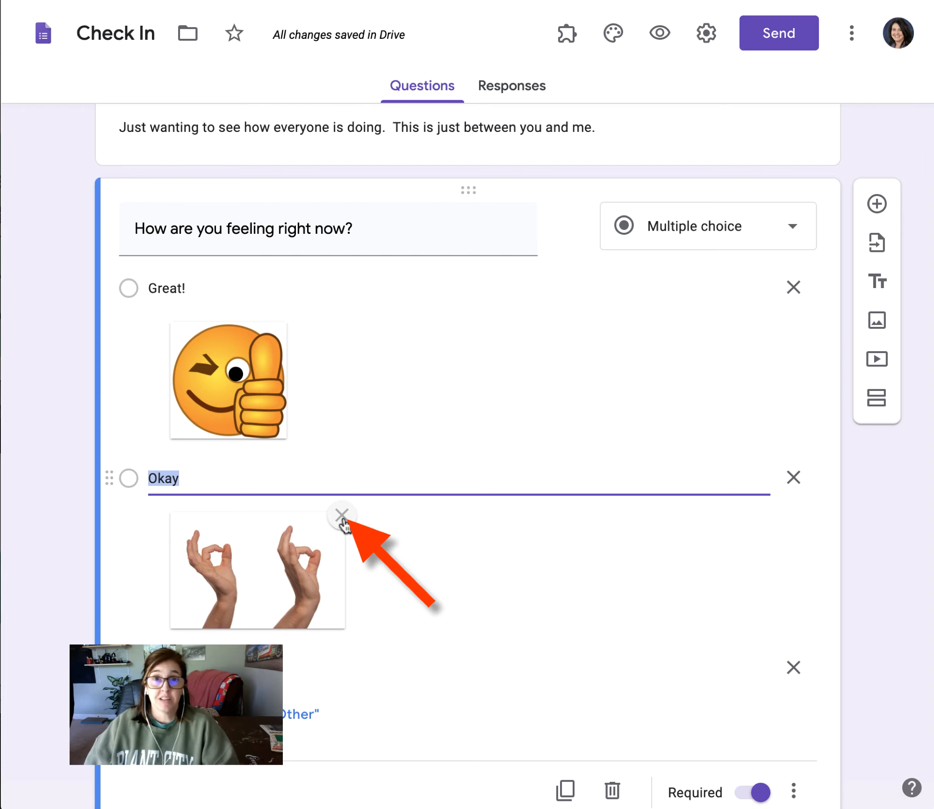
{"action": "left_click", "coordinate": [343, 516]}
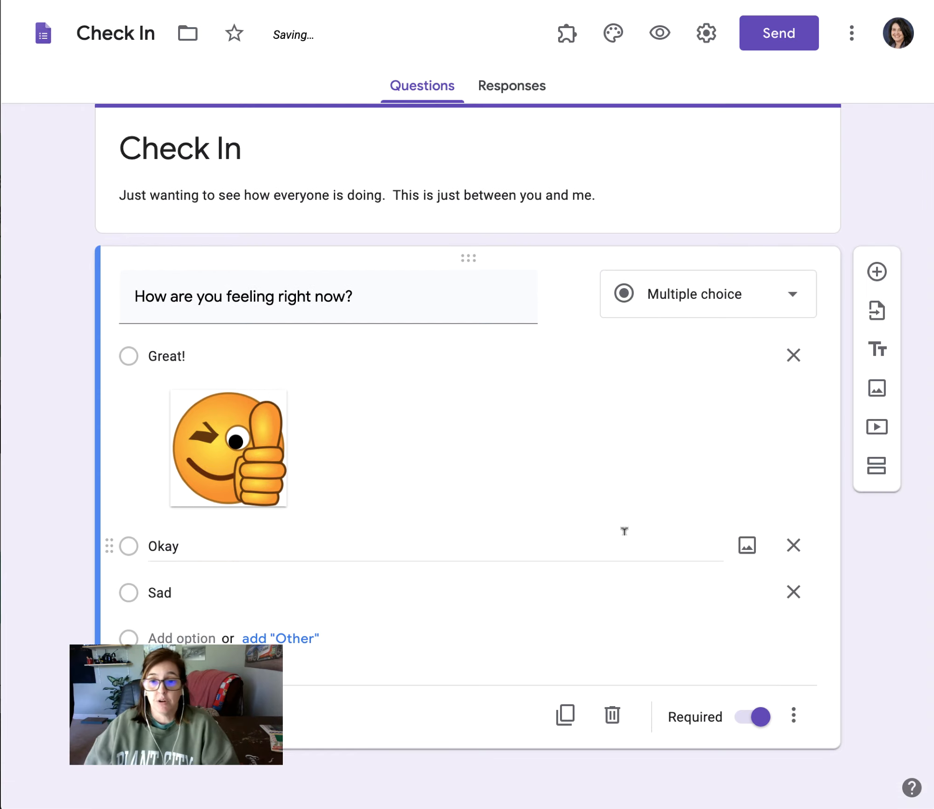
Step: Add the cartoon thumbs-up hand with the red sleeve from the "Okay" Google image search to the "Okay" option
{"action": "left_click", "coordinate": [745, 546]}
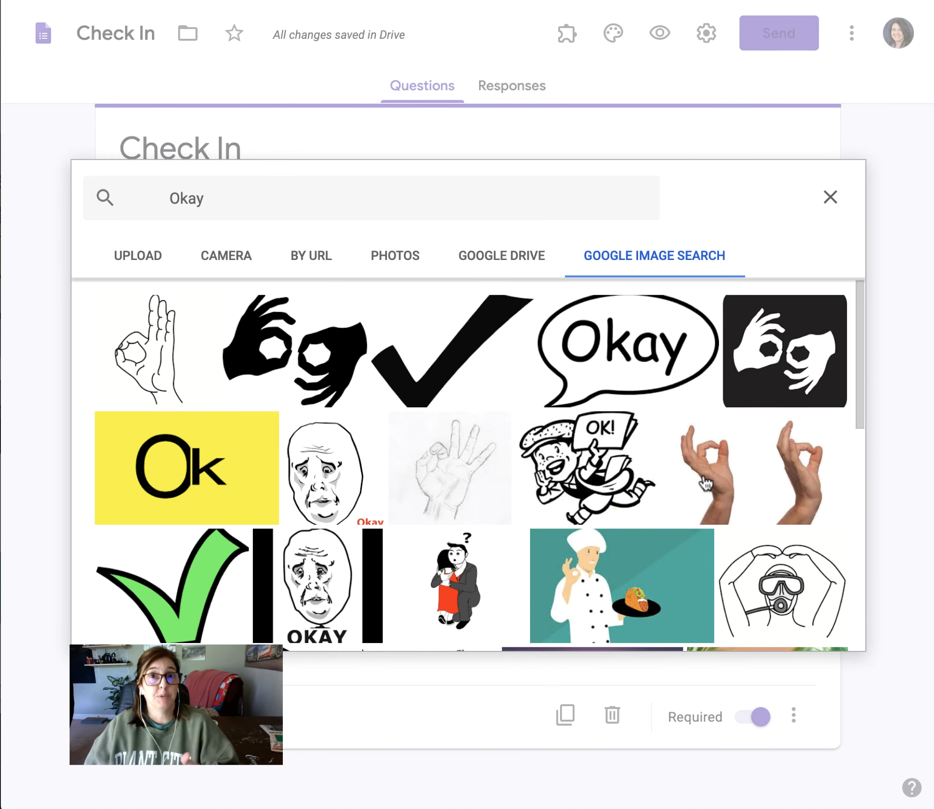
{"action": "scroll", "coordinate": [706, 484], "scroll_direction": "down", "scroll_amount": 2}
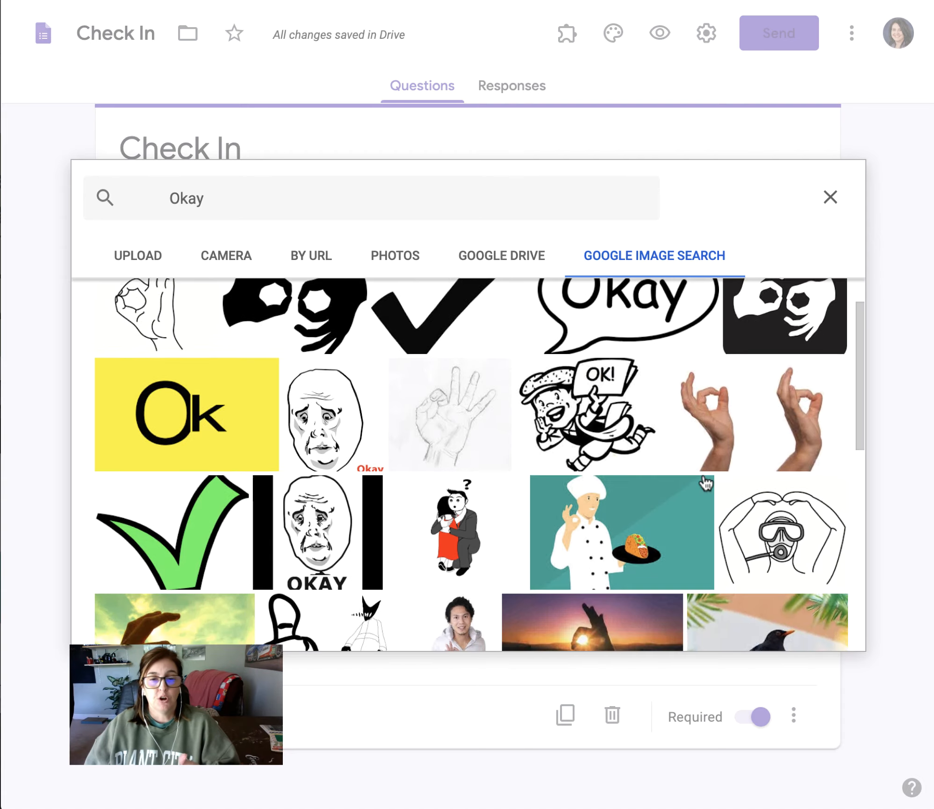
{"action": "scroll", "coordinate": [706, 484], "scroll_direction": "down", "scroll_amount": 10}
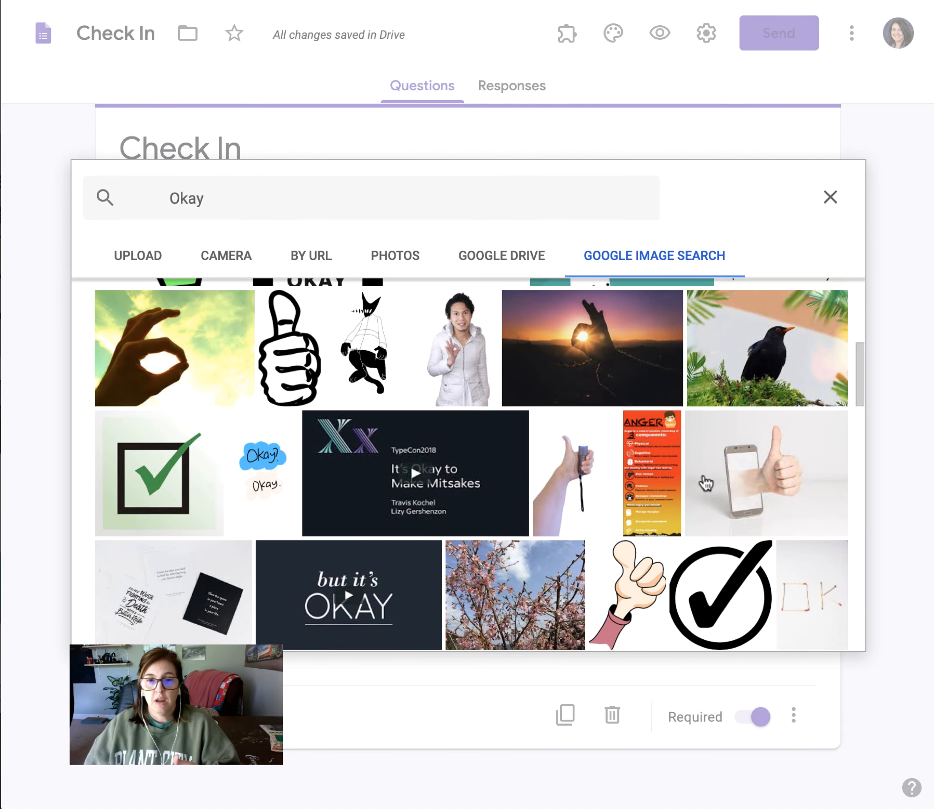
{"action": "scroll", "coordinate": [706, 484], "scroll_direction": "down", "scroll_amount": 3}
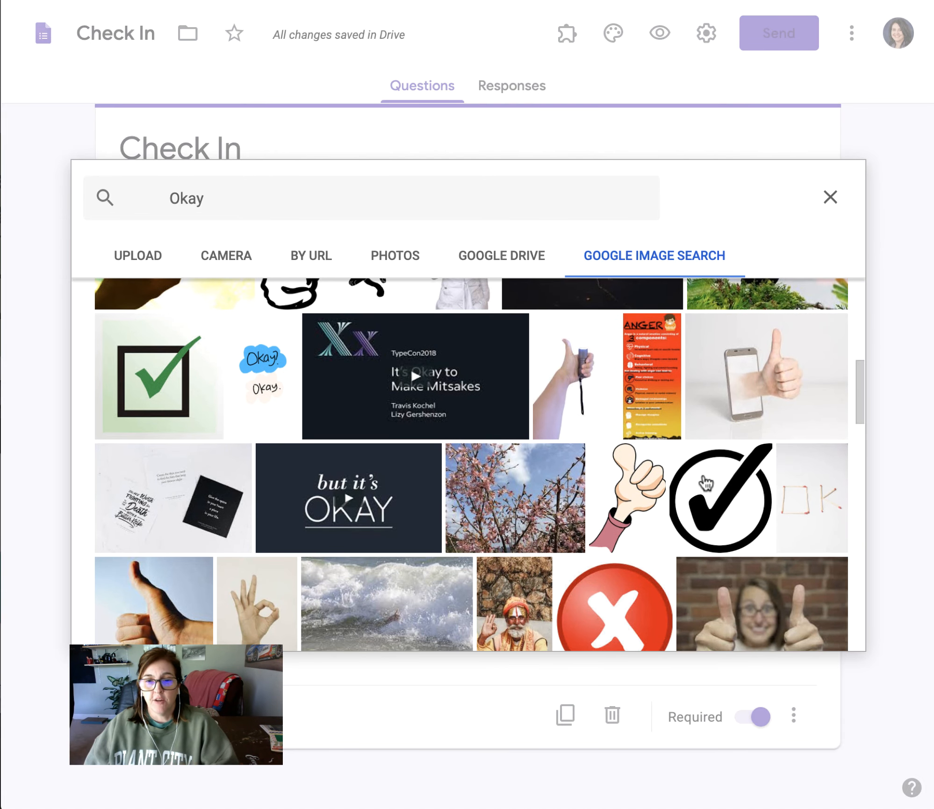
{"action": "scroll", "coordinate": [706, 484], "scroll_direction": "down", "scroll_amount": 1}
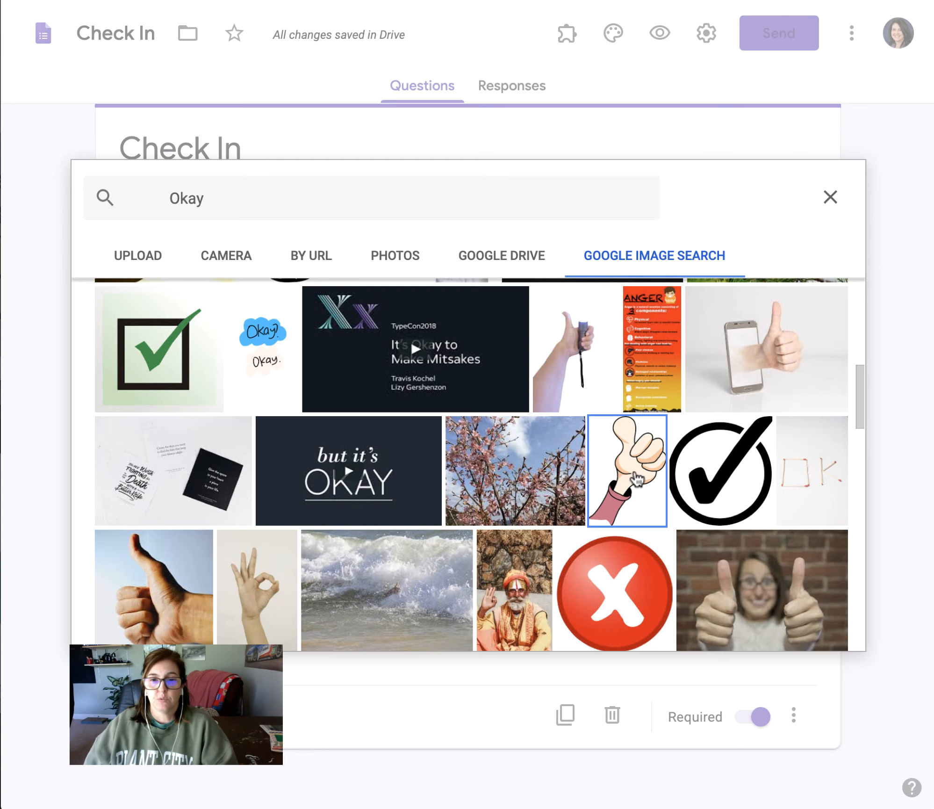
{"action": "left_click", "coordinate": [637, 478]}
{"action": "left_click", "coordinate": [830, 627]}
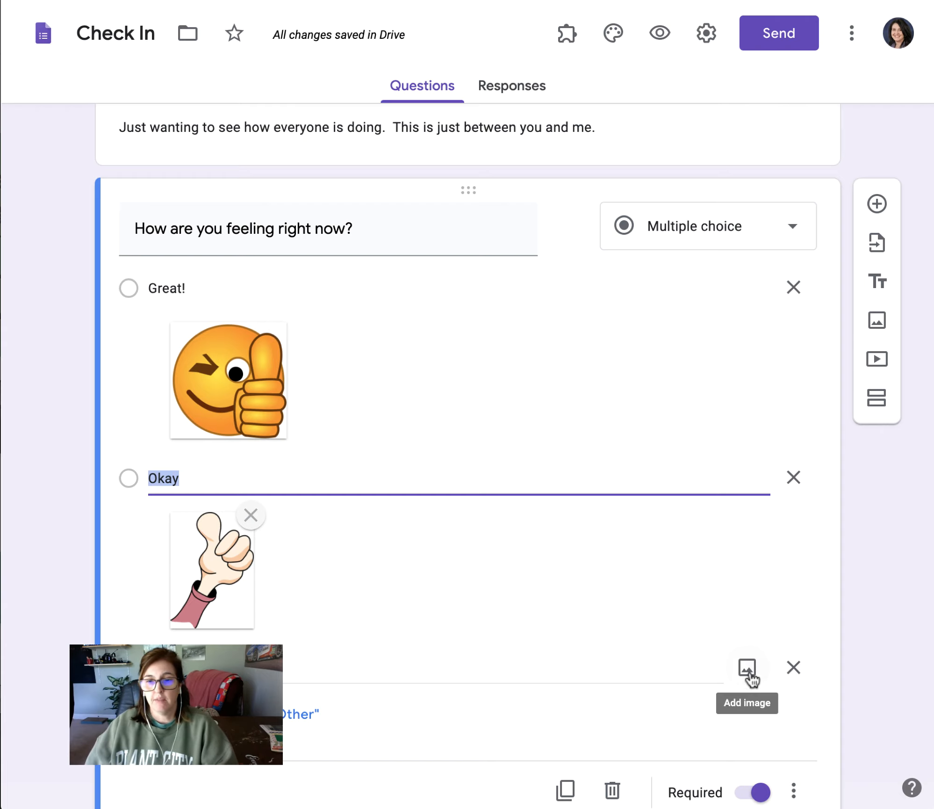
Step: Add the frowning emoji from a Google image search for "sad" to the "Sad" option
{"action": "left_click", "coordinate": [747, 668]}
{"action": "left_click", "coordinate": [653, 263]}
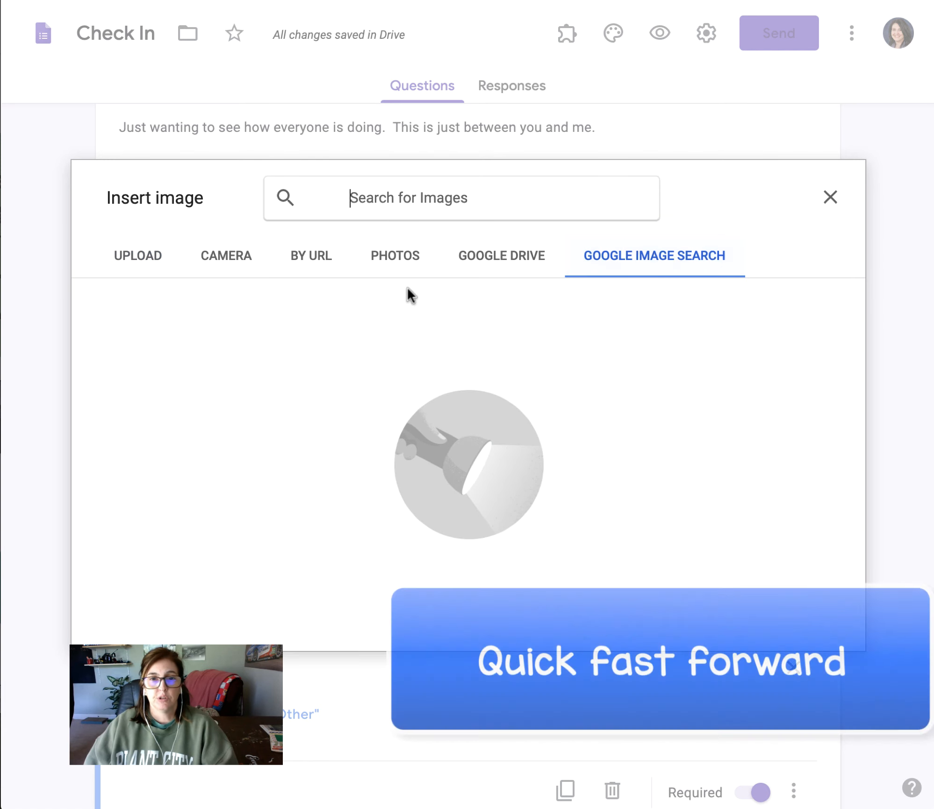
{"action": "type", "text": "sad"}
{"action": "key", "text": "Return"}
{"action": "scroll", "coordinate": [344, 492], "scroll_direction": "down", "scroll_amount": 5}
{"action": "left_click", "coordinate": [345, 493]}
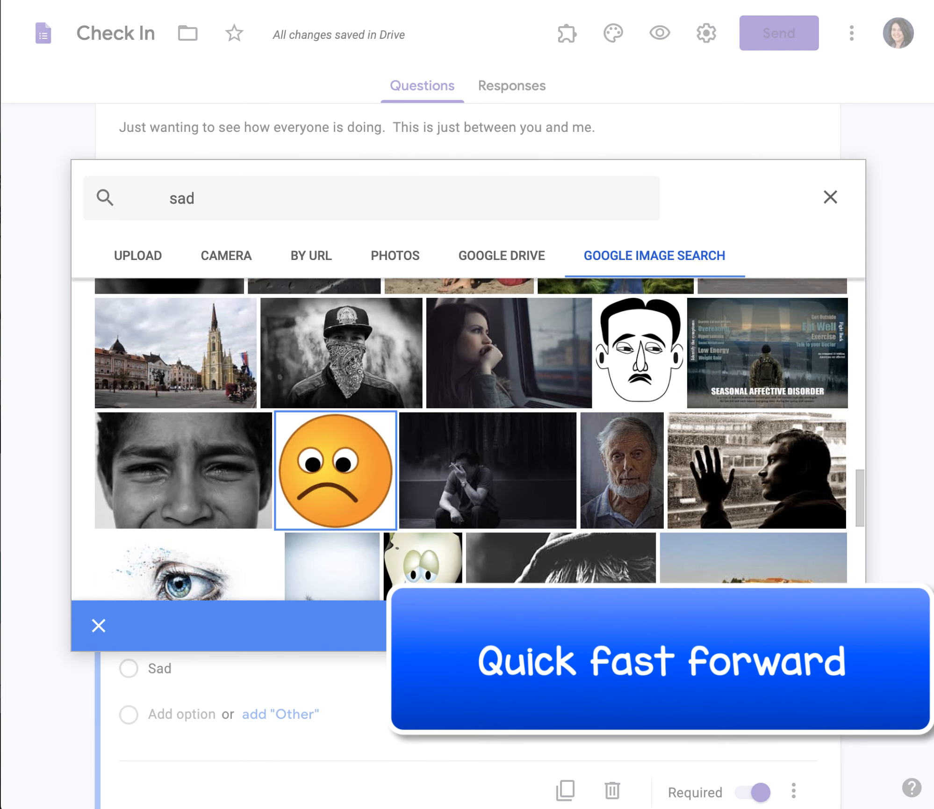
{"action": "left_click", "coordinate": [823, 625]}
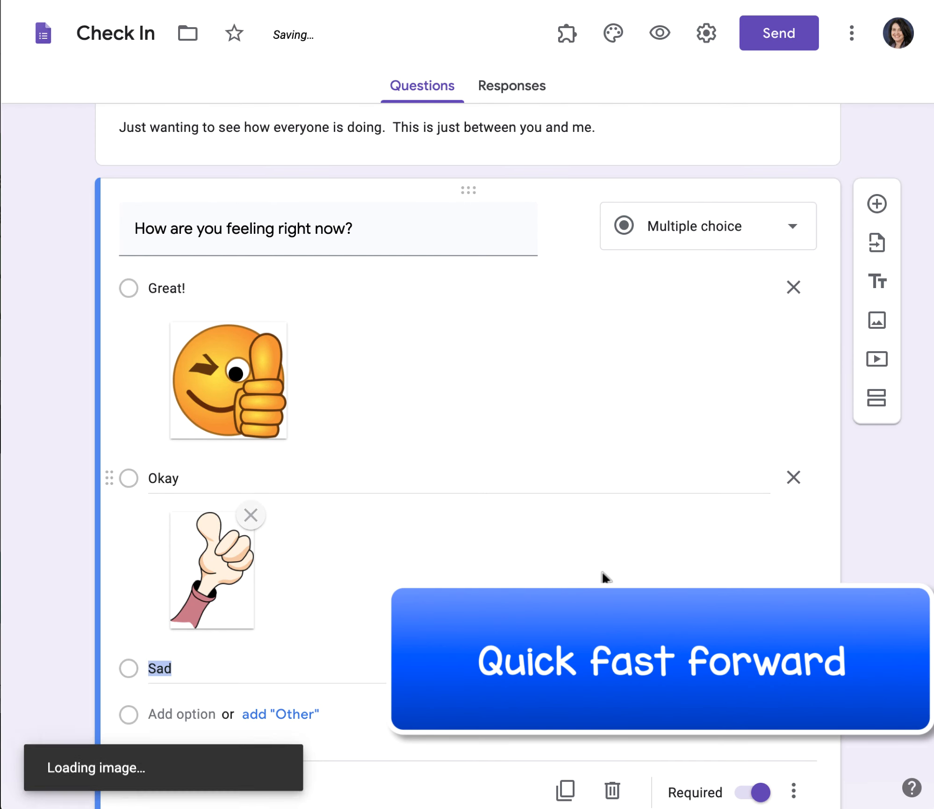
{"action": "scroll", "coordinate": [603, 572], "scroll_direction": "down", "scroll_amount": 4}
{"action": "scroll", "coordinate": [603, 571], "scroll_direction": "up", "scroll_amount": 3}
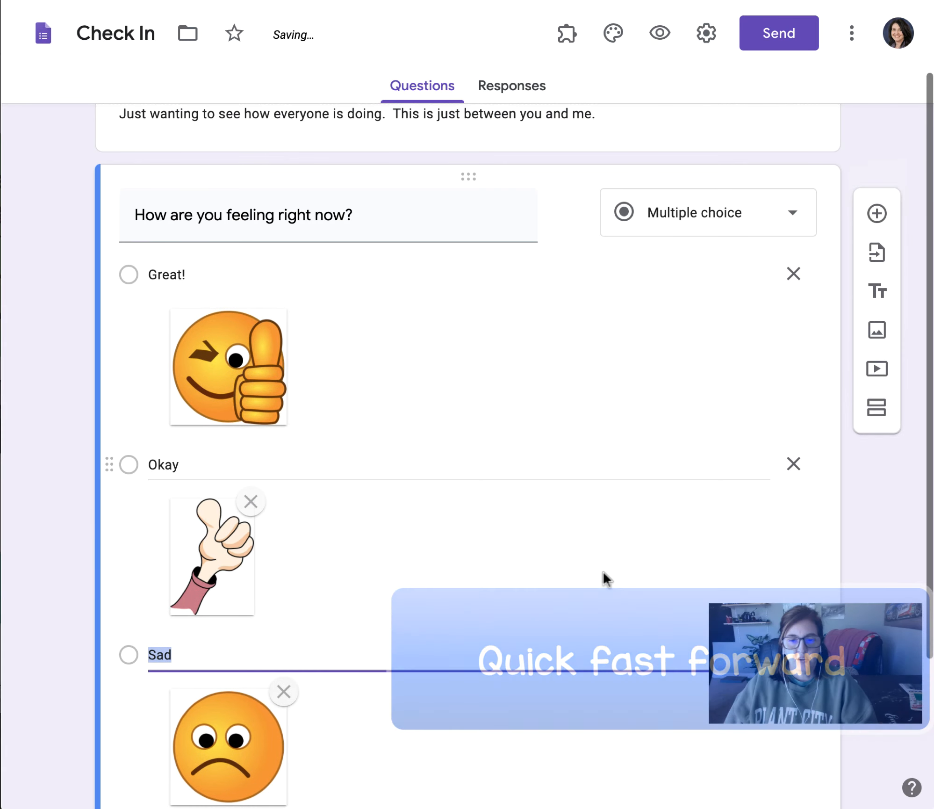
Step: Preview the form and examine how the feeling question and its illustrated options are laid out for respondents
{"action": "scroll", "coordinate": [515, 550], "scroll_direction": "up", "scroll_amount": 1}
{"action": "scroll", "coordinate": [468, 421], "scroll_direction": "up", "scroll_amount": 3}
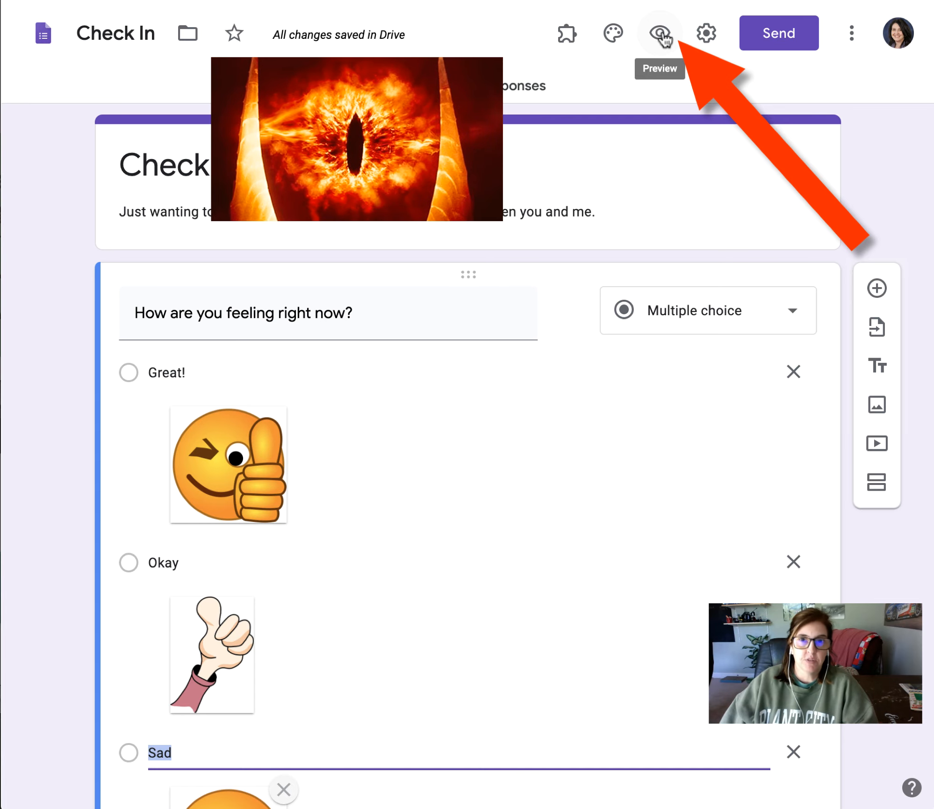
{"action": "left_click", "coordinate": [661, 33]}
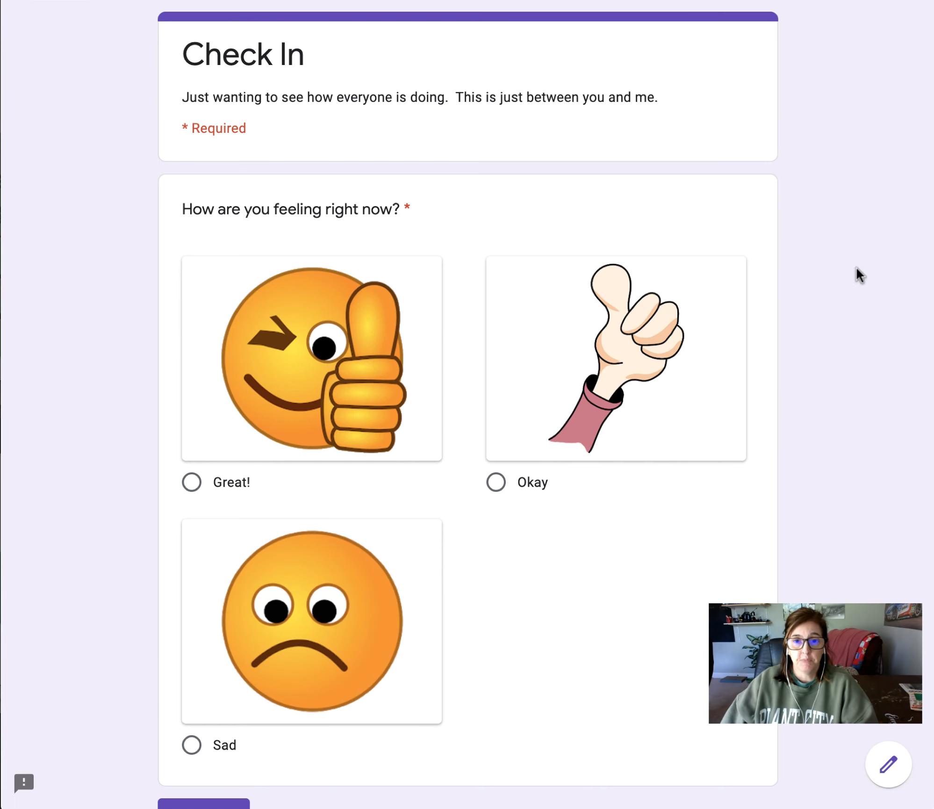
{"action": "scroll", "coordinate": [871, 308], "scroll_direction": "down", "scroll_amount": 2}
{"action": "scroll", "coordinate": [872, 308], "scroll_direction": "up", "scroll_amount": 2}
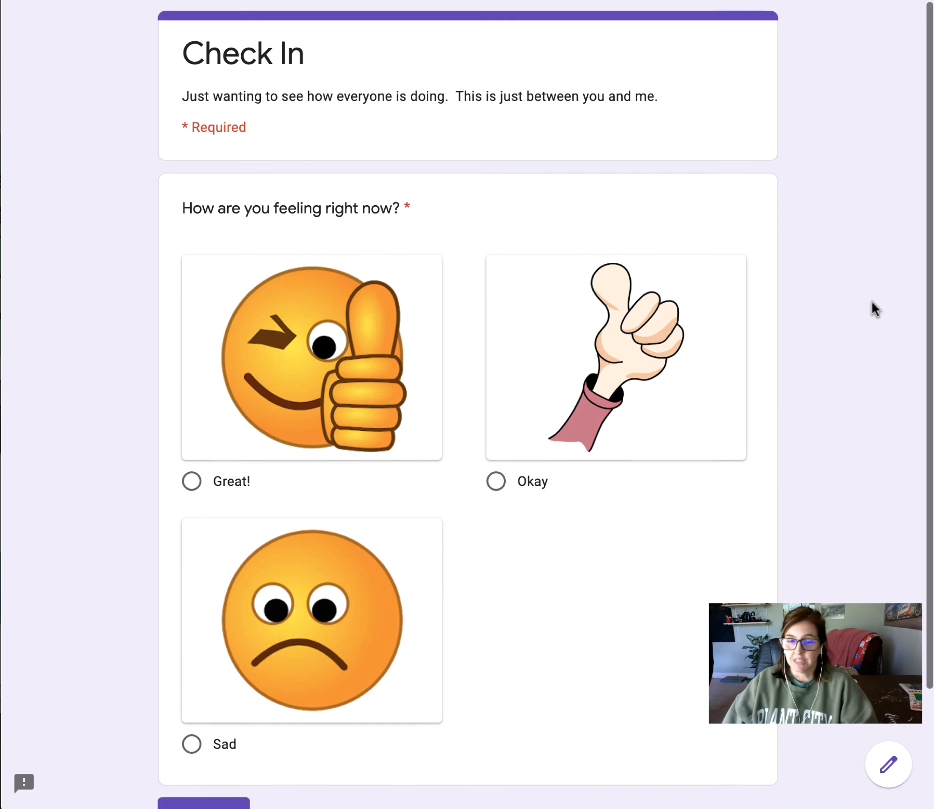
{"action": "scroll", "coordinate": [873, 303], "scroll_direction": "down", "scroll_amount": 3}
{"action": "scroll", "coordinate": [873, 301], "scroll_direction": "up", "scroll_amount": 3}
{"action": "scroll", "coordinate": [871, 299], "scroll_direction": "up", "scroll_amount": 1}
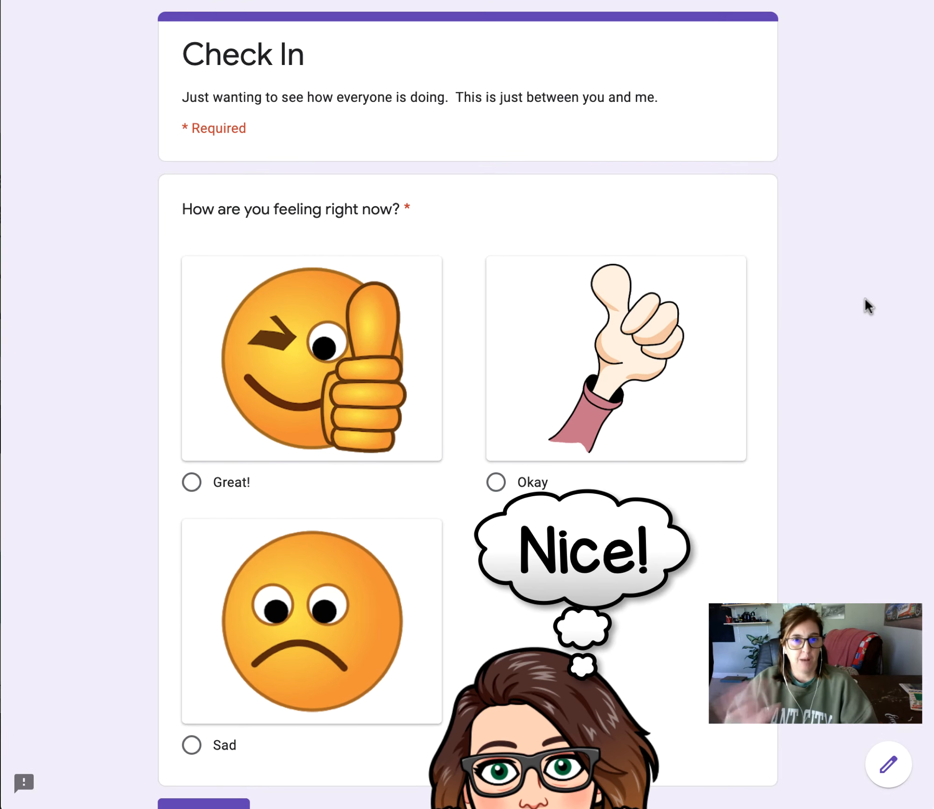
{"action": "scroll", "coordinate": [865, 298], "scroll_direction": "down", "scroll_amount": 2}
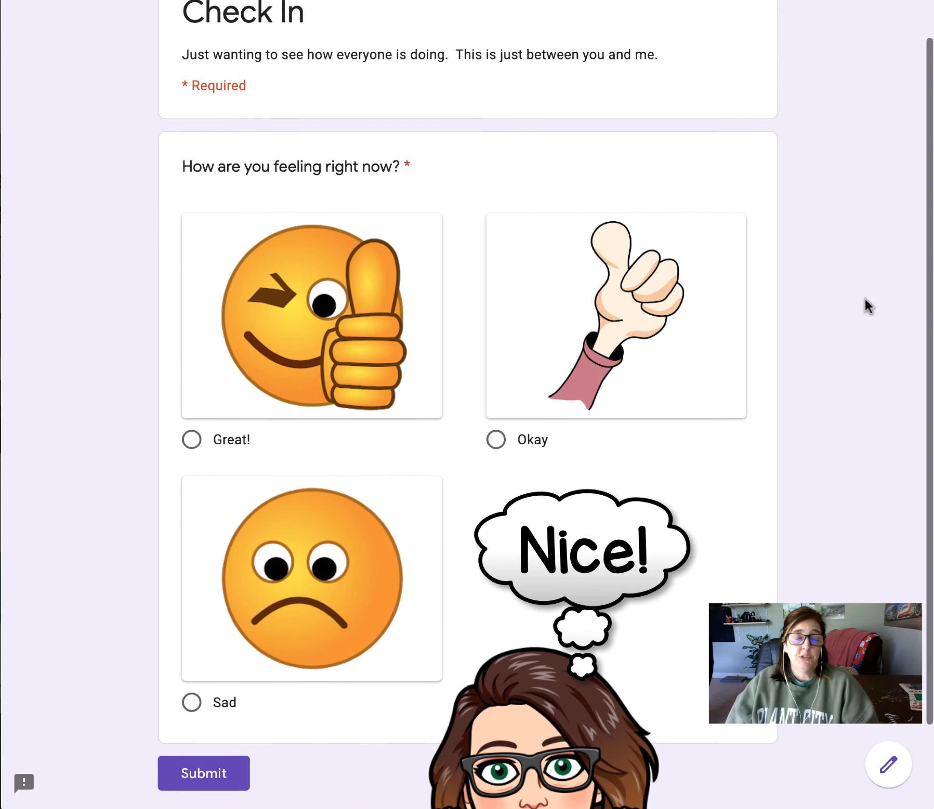
{"action": "scroll", "coordinate": [866, 298], "scroll_direction": "up", "scroll_amount": 2}
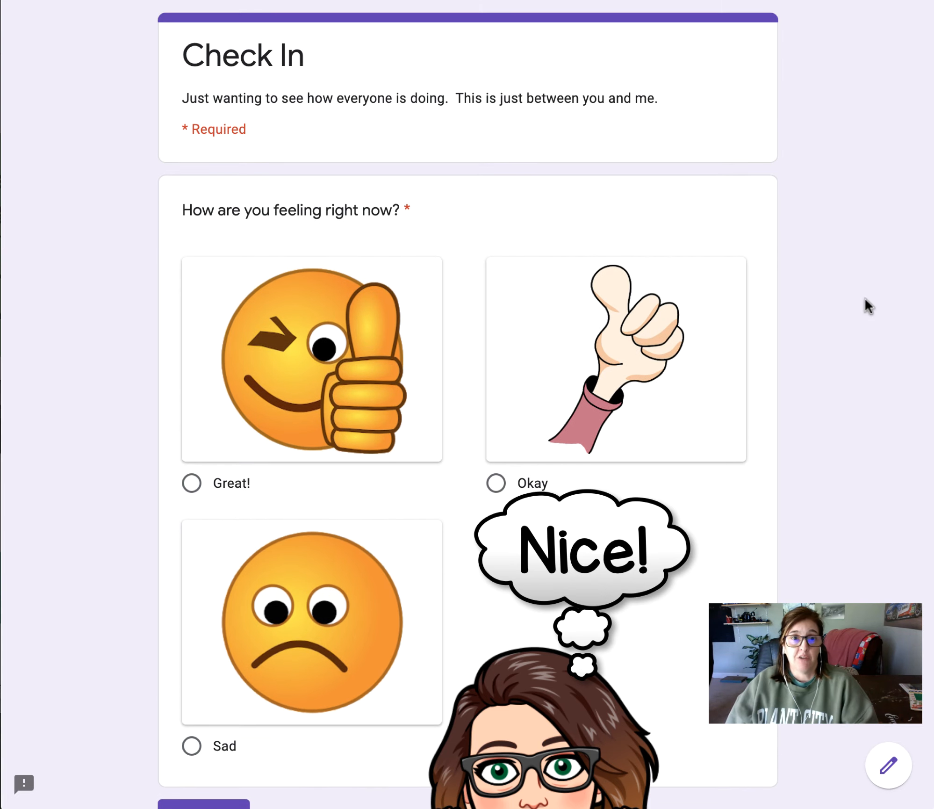
{"action": "scroll", "coordinate": [869, 306], "scroll_direction": "down", "scroll_amount": 2}
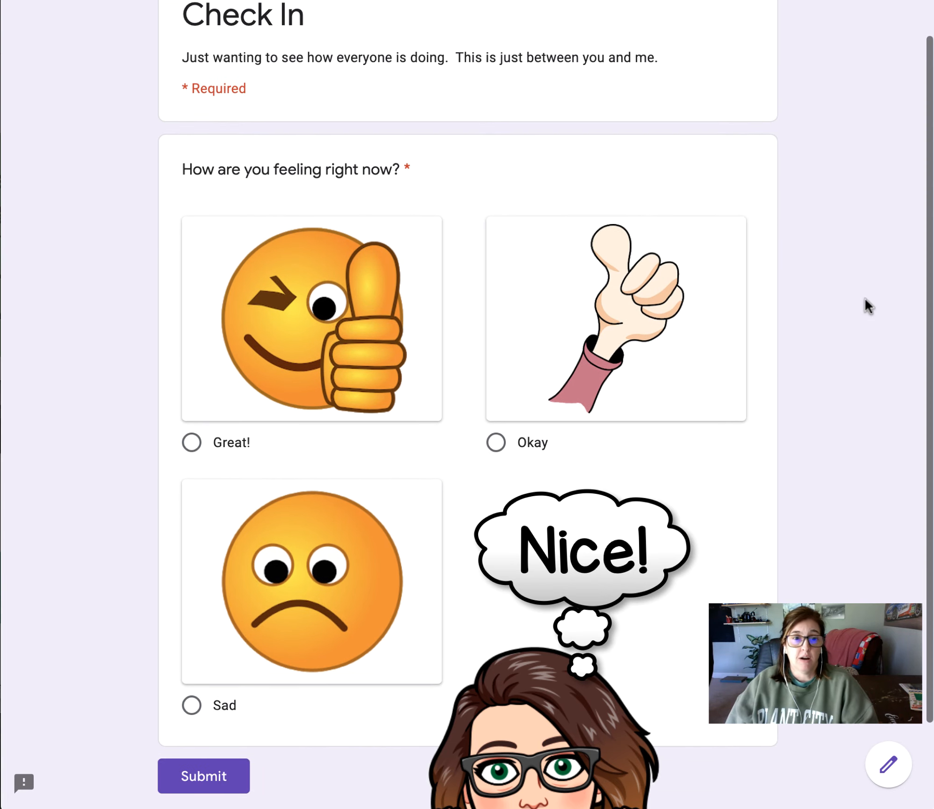
Step: Test the "Great!", "Okay" and "Sad" options in turn in the preview and leave it without submitting
{"action": "left_click", "coordinate": [192, 442]}
{"action": "left_click", "coordinate": [497, 443]}
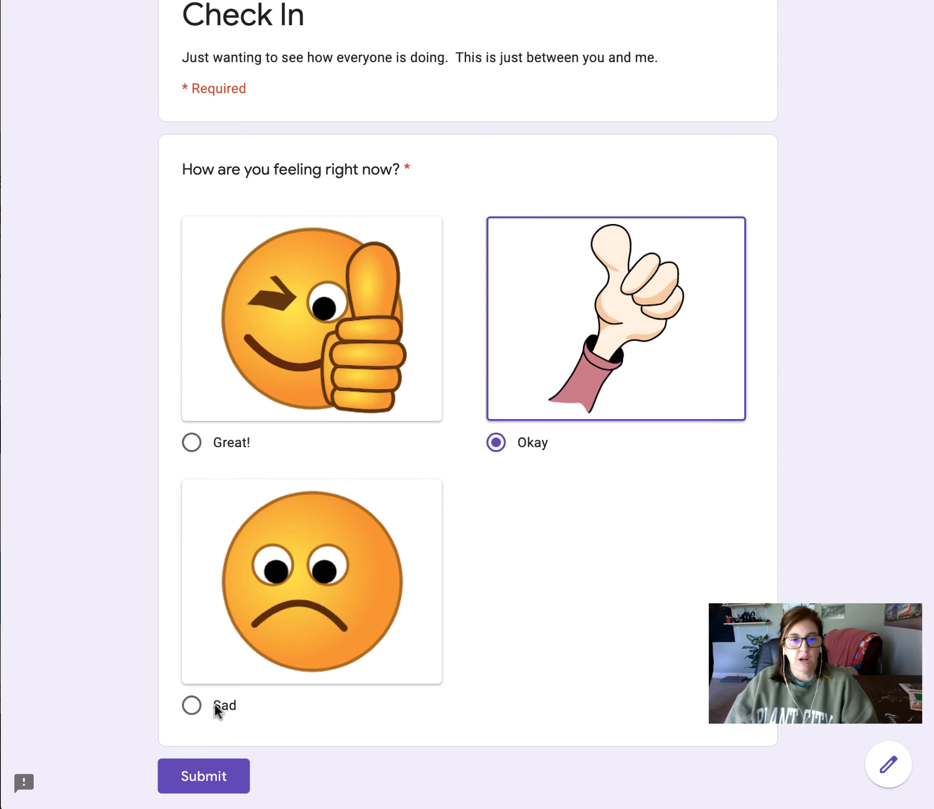
{"action": "left_click", "coordinate": [191, 708]}
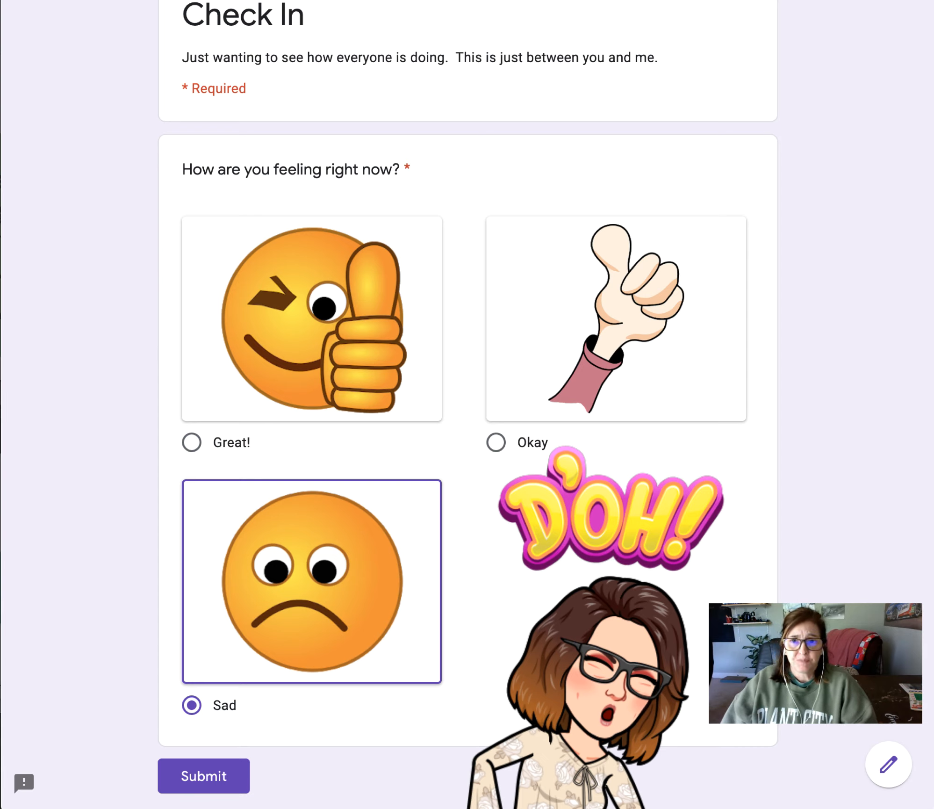
{"action": "key", "text": "super+w"}
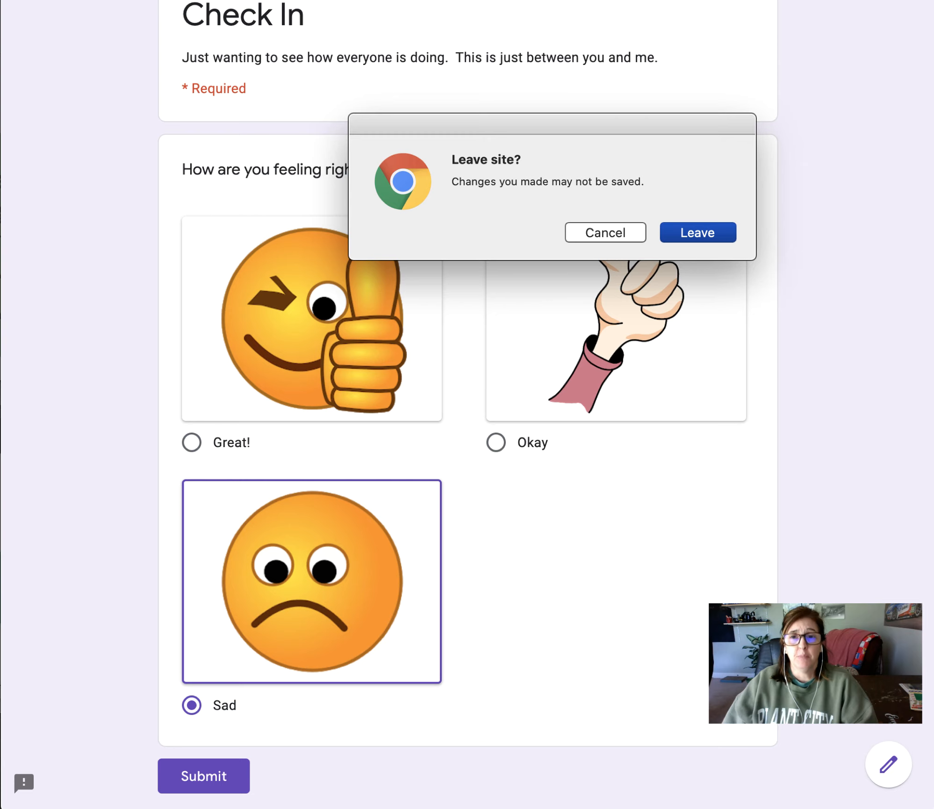
{"action": "left_click", "coordinate": [721, 238]}
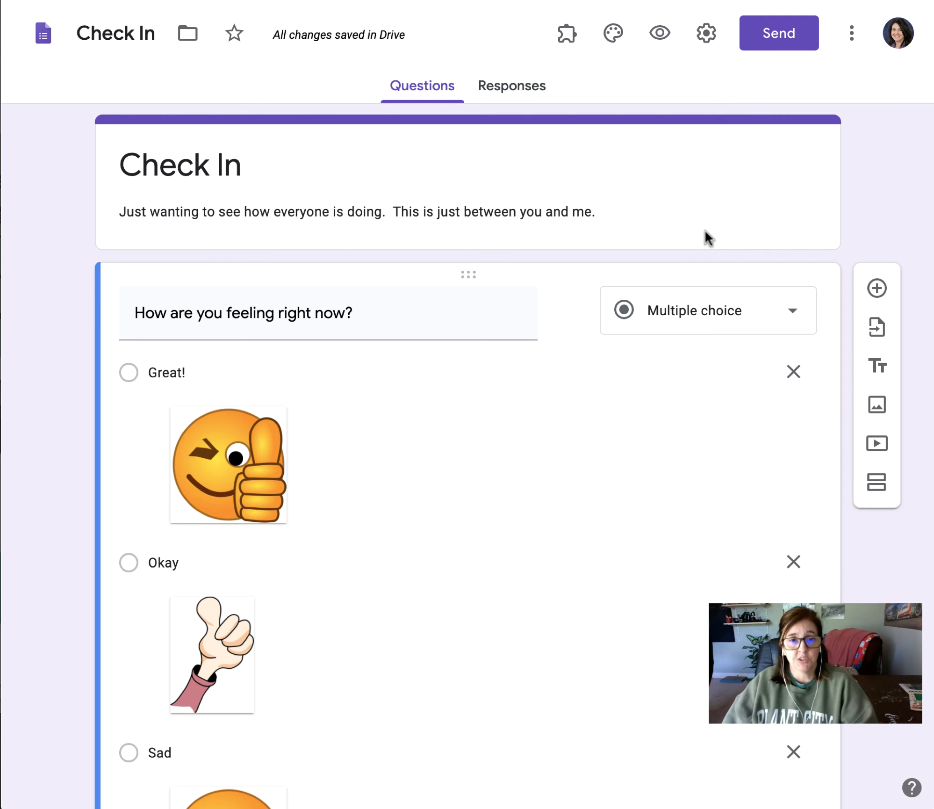
{"action": "scroll", "coordinate": [589, 355], "scroll_direction": "down", "scroll_amount": 4}
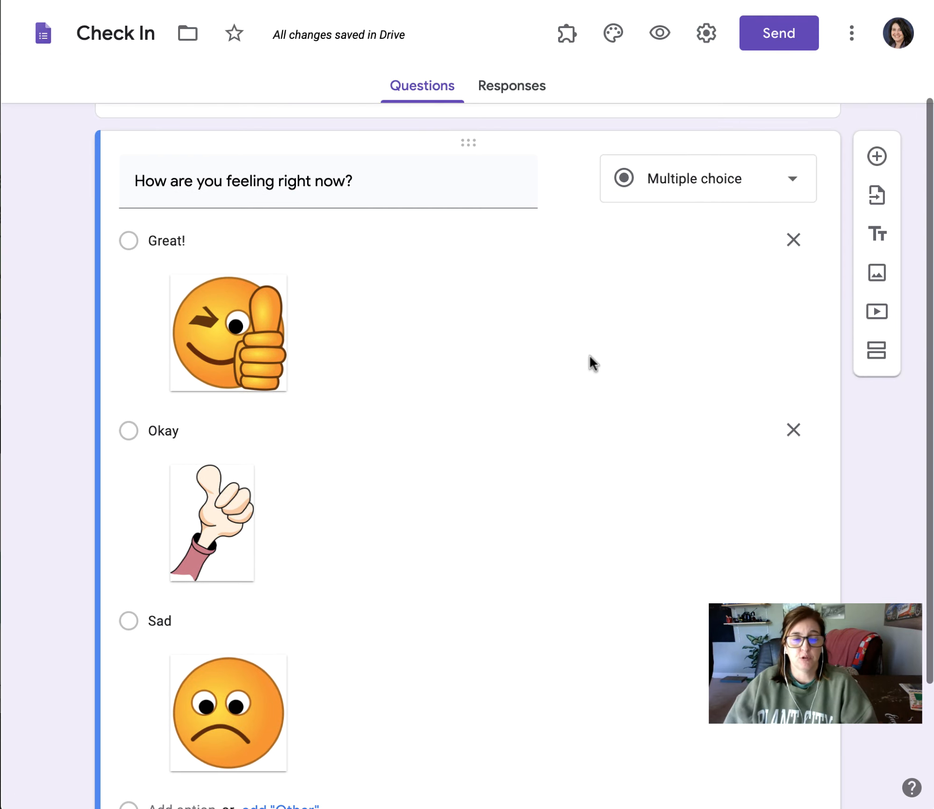
{"action": "scroll", "coordinate": [588, 351], "scroll_direction": "up", "scroll_amount": 5}
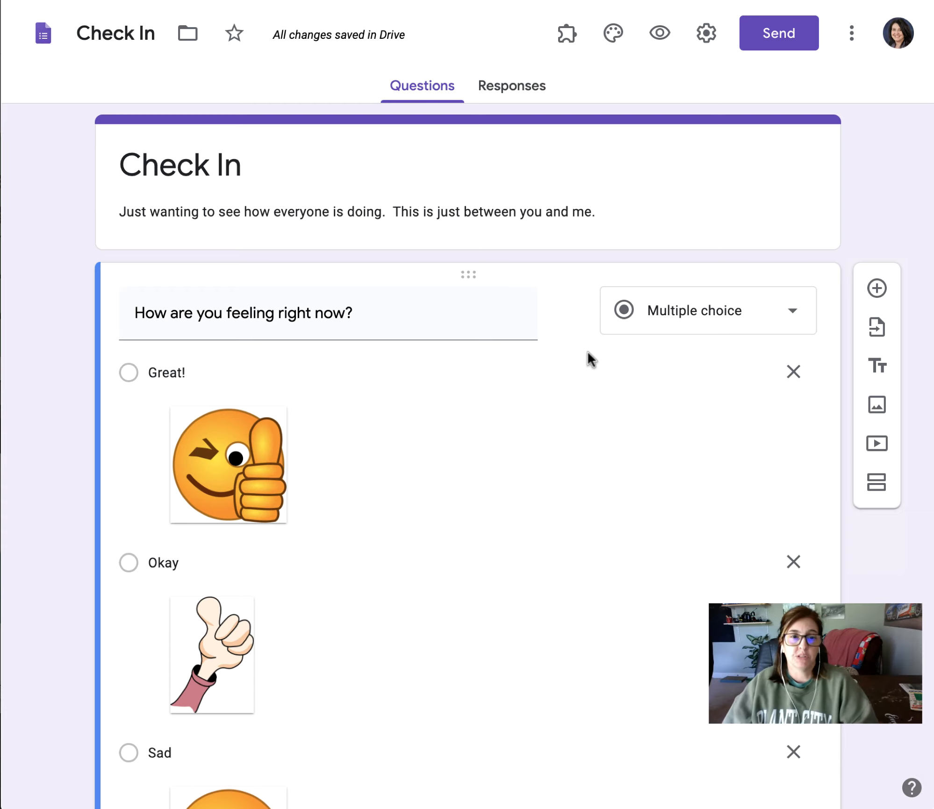
{"action": "scroll", "coordinate": [588, 351], "scroll_direction": "down", "scroll_amount": 6}
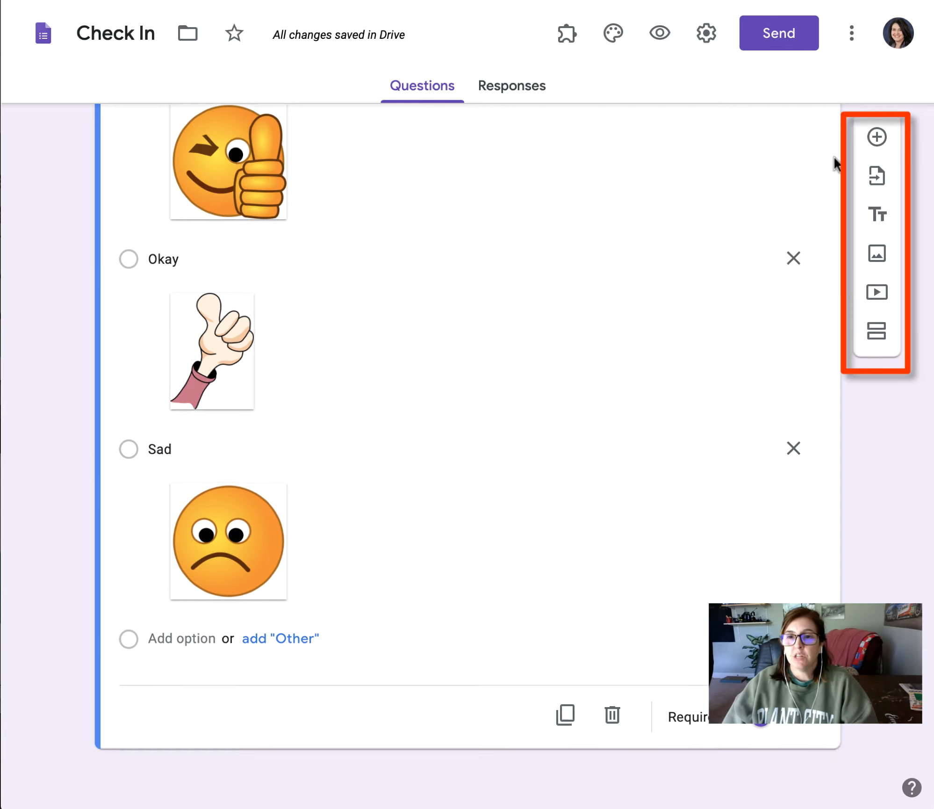
{"action": "scroll", "coordinate": [834, 157], "scroll_direction": "up", "scroll_amount": 2}
{"action": "scroll", "coordinate": [834, 158], "scroll_direction": "up", "scroll_amount": 5}
{"action": "scroll", "coordinate": [832, 158], "scroll_direction": "down", "scroll_amount": 6}
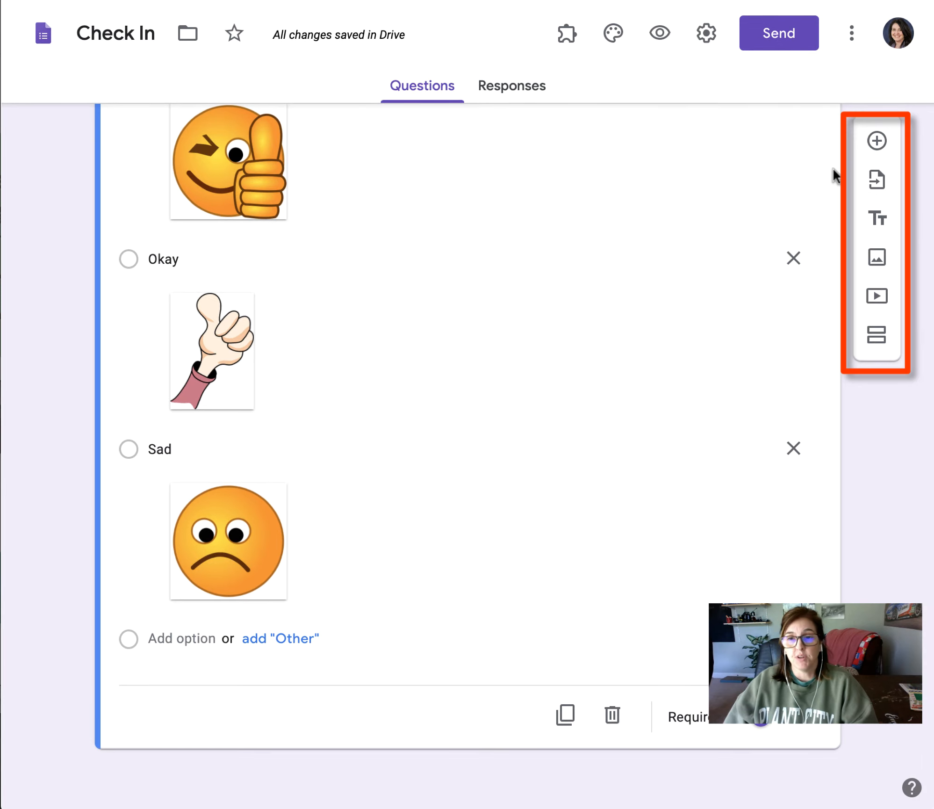
Step: Add a checkboxes question reading "What do you need from me this week?" below the feeling question
{"action": "left_click", "coordinate": [878, 141]}
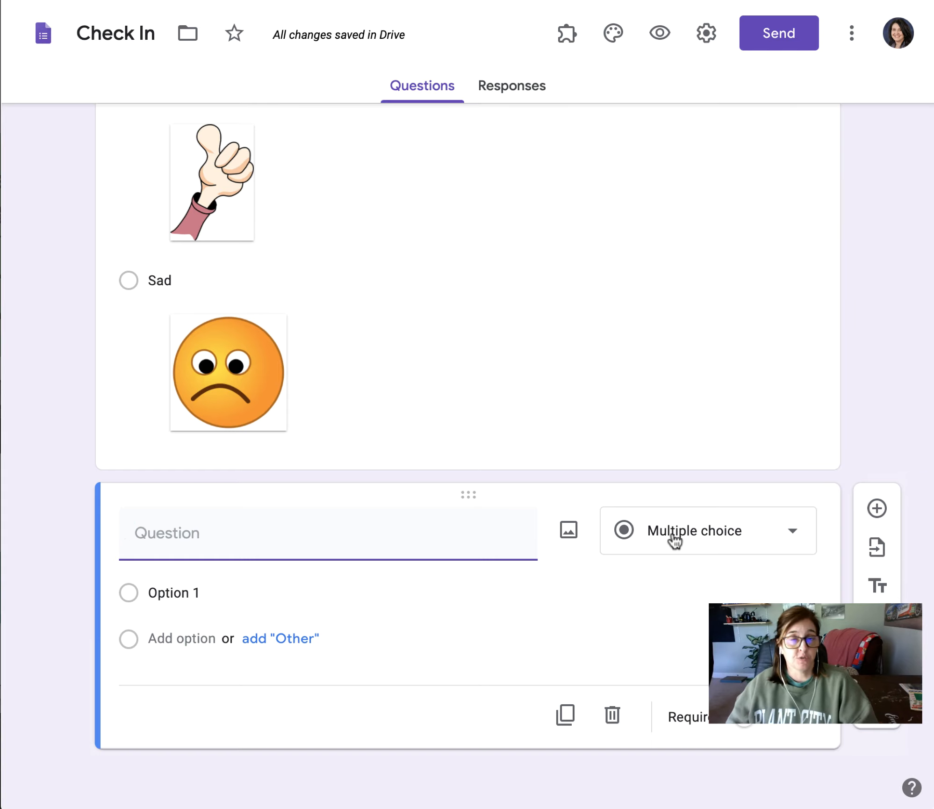
{"action": "left_click", "coordinate": [742, 528]}
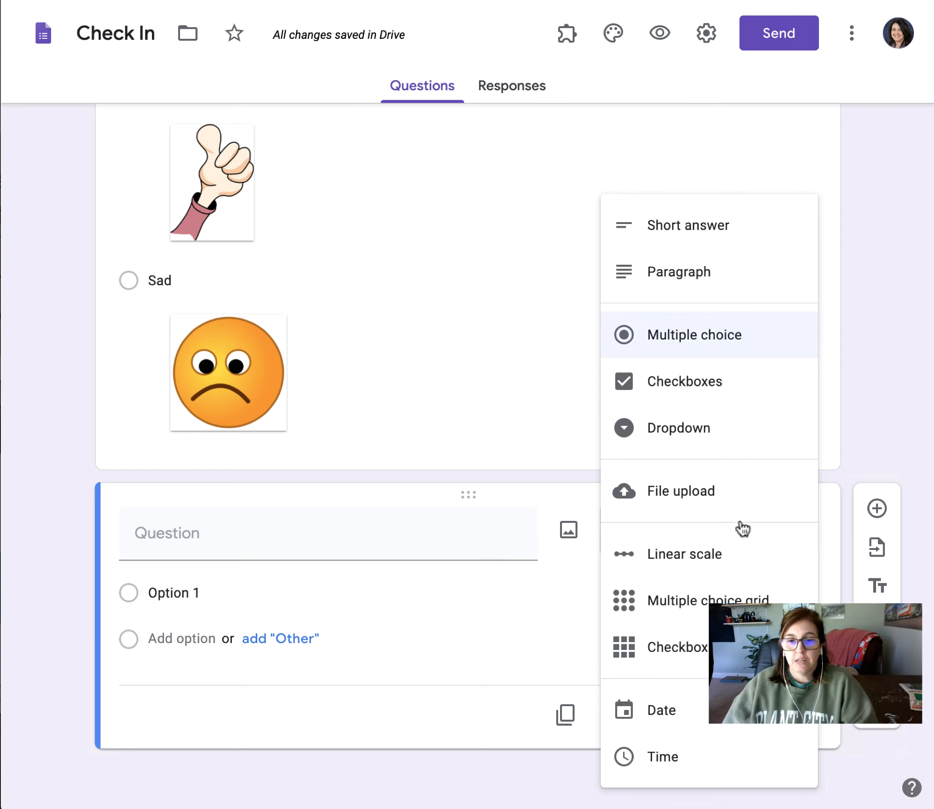
{"action": "left_click", "coordinate": [710, 382]}
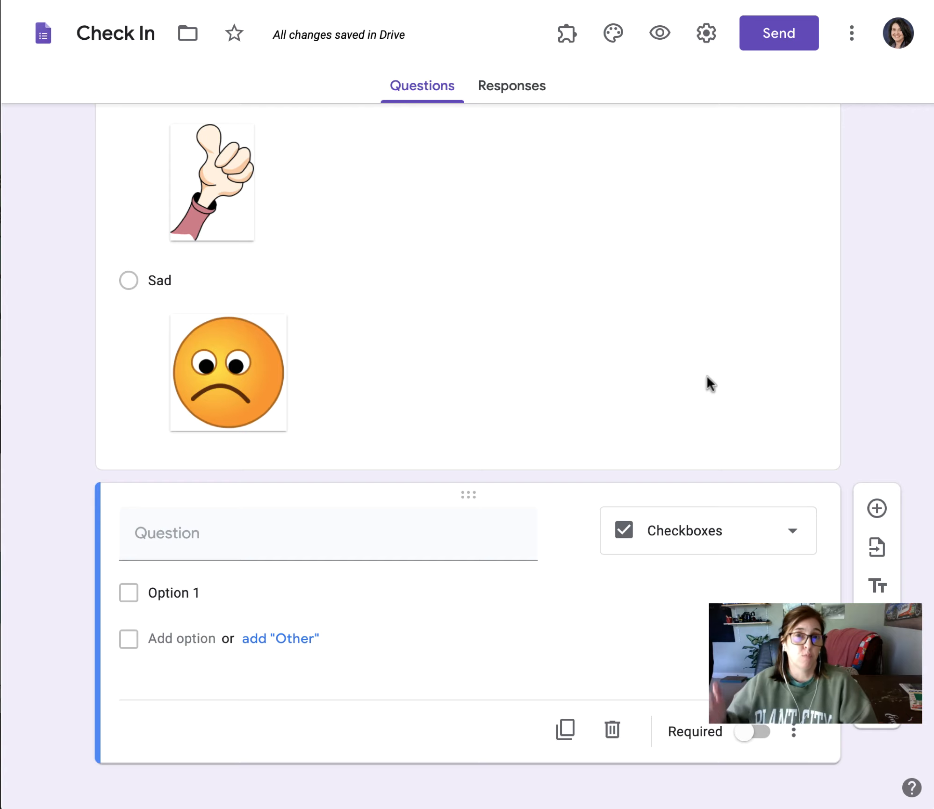
{"action": "left_click", "coordinate": [211, 542]}
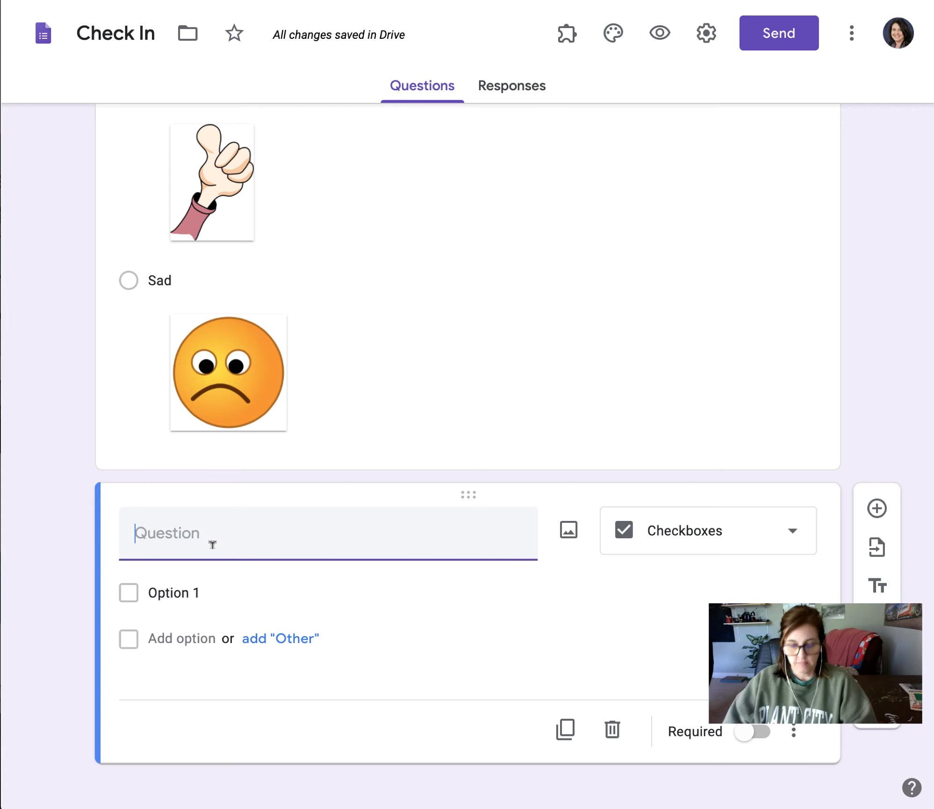
{"action": "type", "text": "What do you need "}
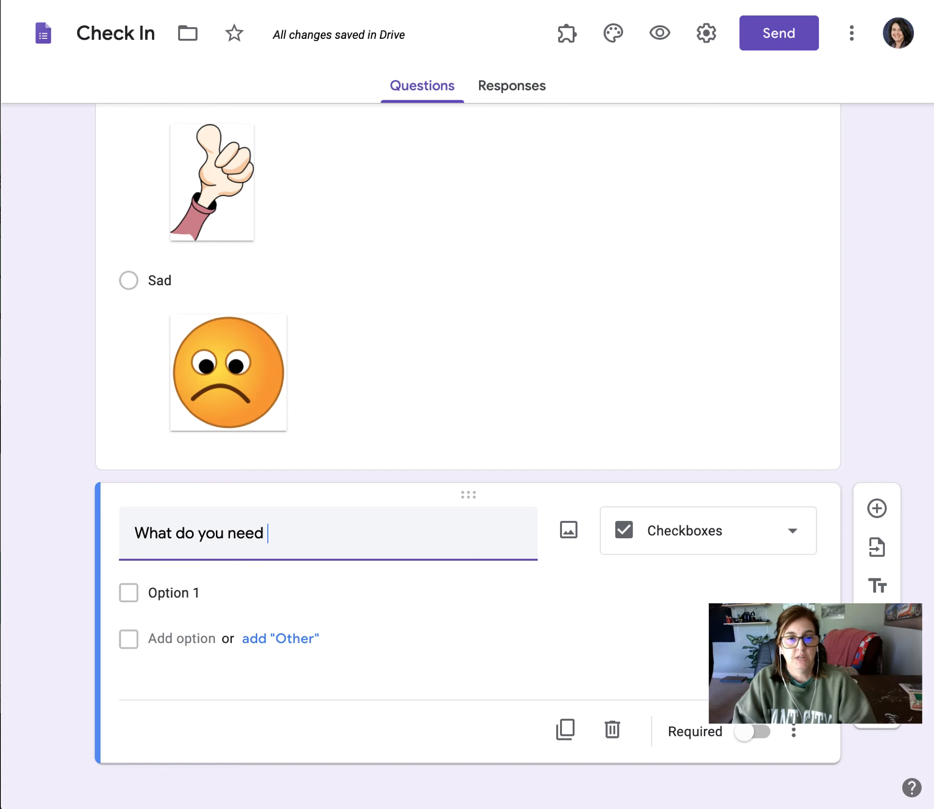
{"action": "type", "text": "from me this week?"}
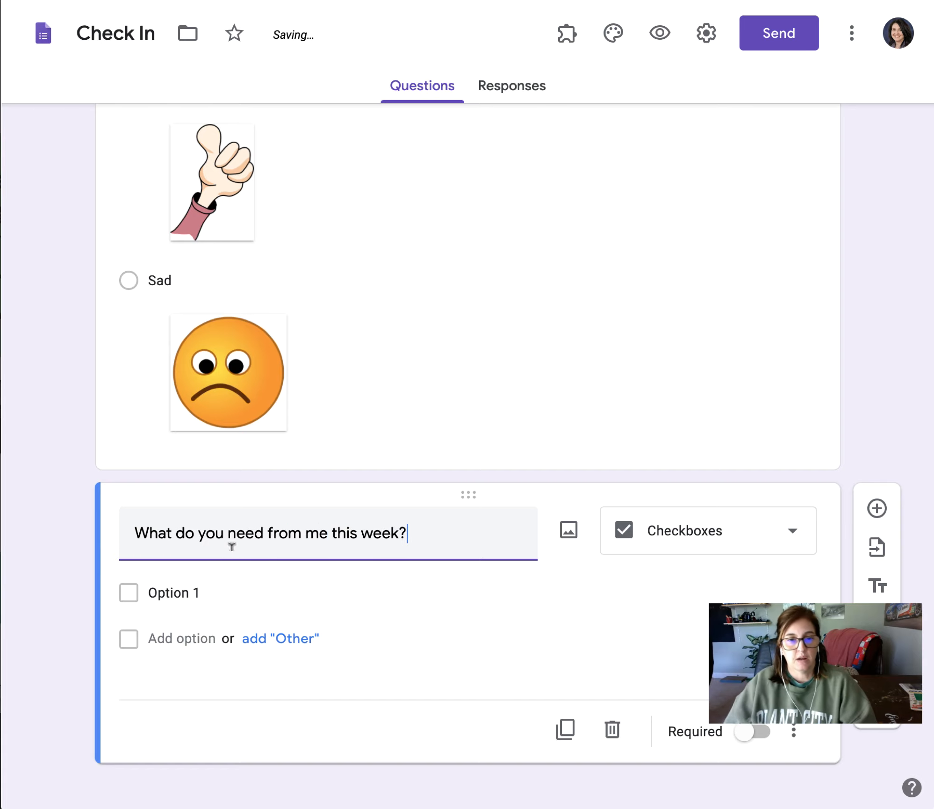
Step: Give the checkboxes question the options "Help with math", "Help with Google Classroom" and "Help with spelling"
{"action": "left_click", "coordinate": [196, 593]}
{"action": "type", "text": "Help with math"}
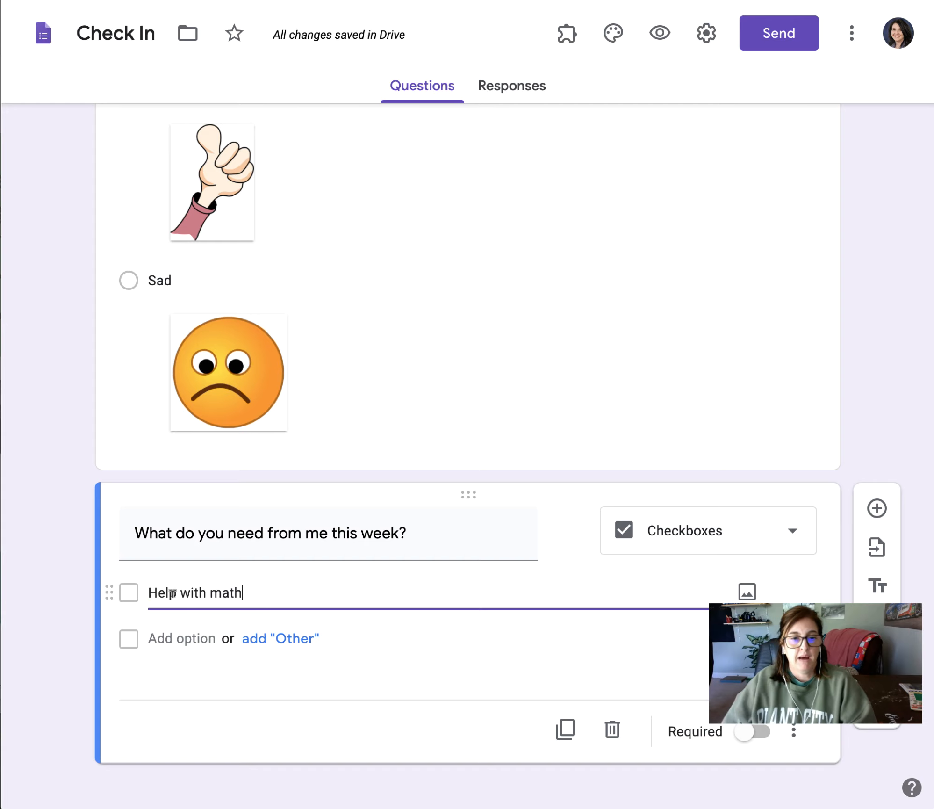
{"action": "left_click", "coordinate": [161, 638]}
{"action": "type", "text": "Hell"}
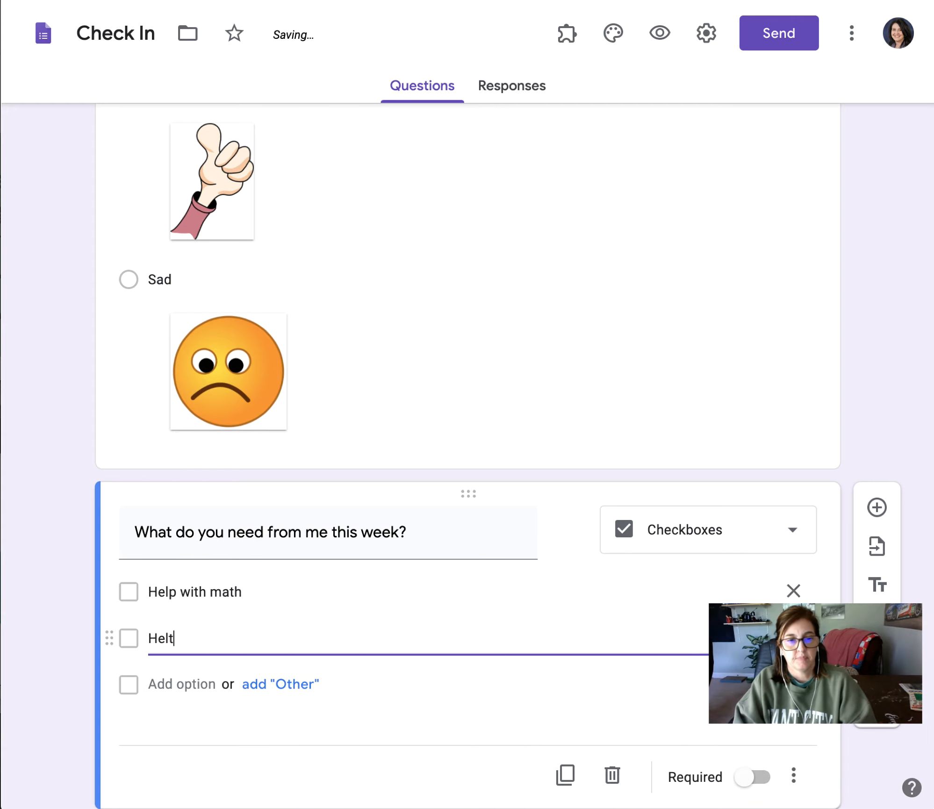
{"action": "key", "text": "BackSpace"}
{"action": "type", "text": "p with Goo"}
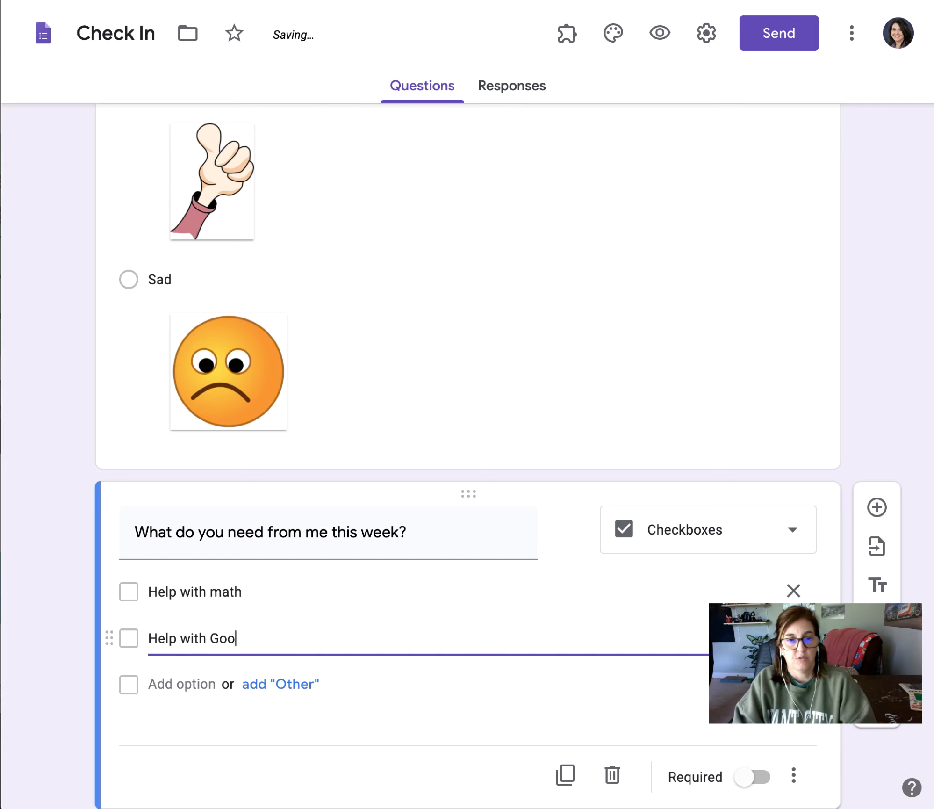
{"action": "type", "text": "gle Classroom"}
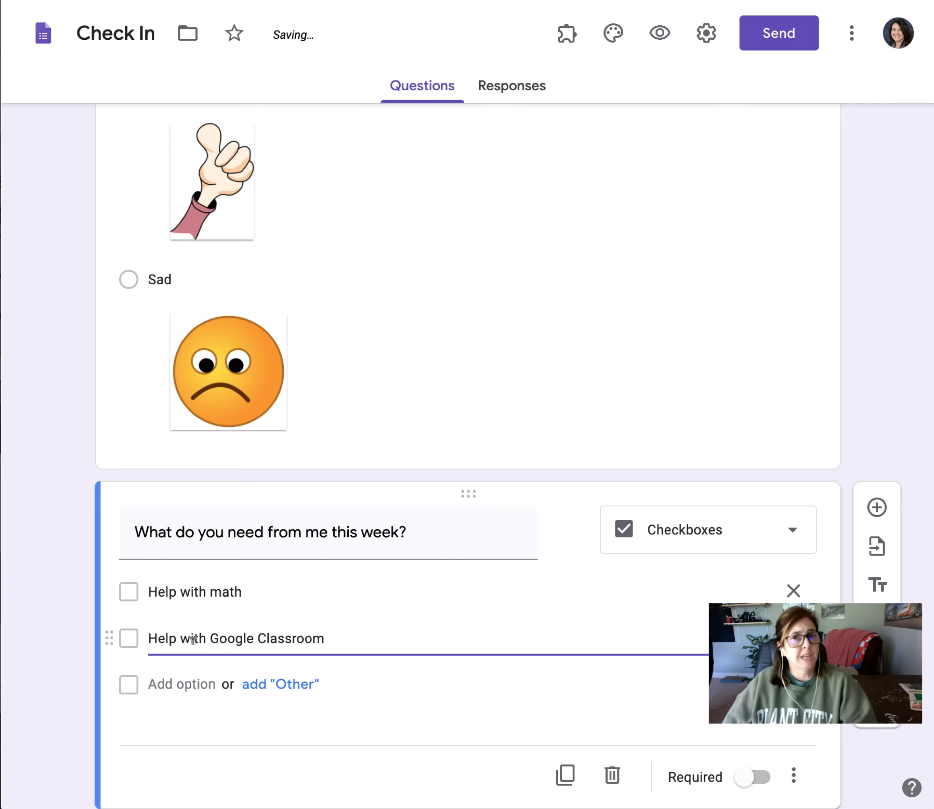
{"action": "left_click", "coordinate": [160, 680]}
{"action": "type", "text": "H"}
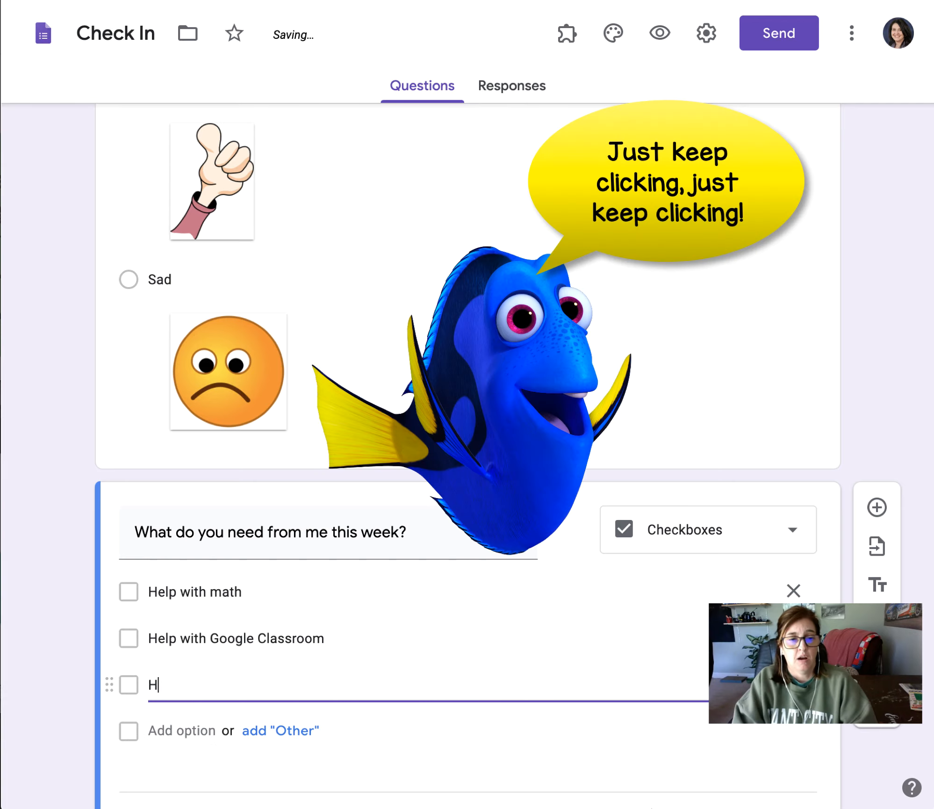
{"action": "type", "text": "elp wit"}
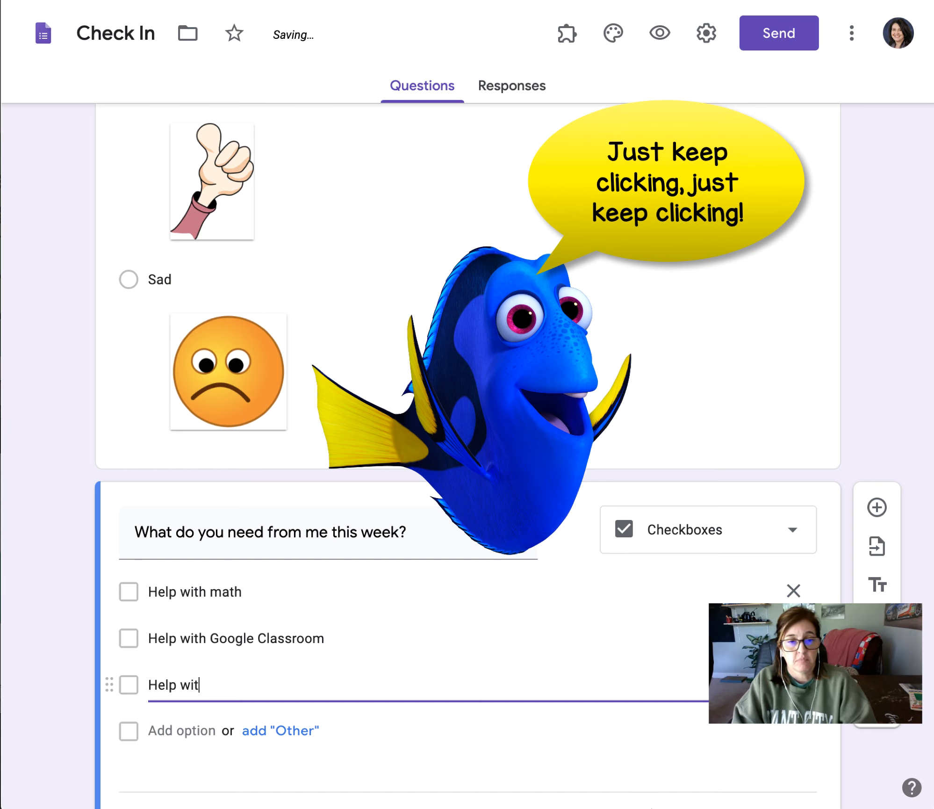
{"action": "type", "text": "h spelling"}
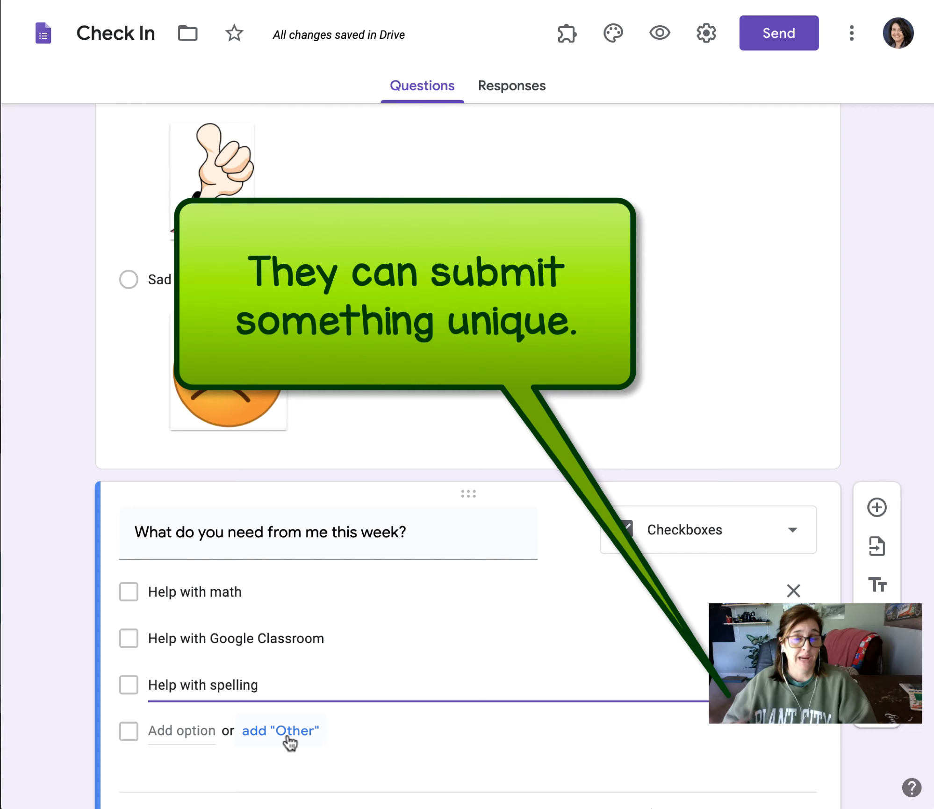
Step: Add an "Other" option to the checkboxes question and make the question required
{"action": "left_click", "coordinate": [288, 735]}
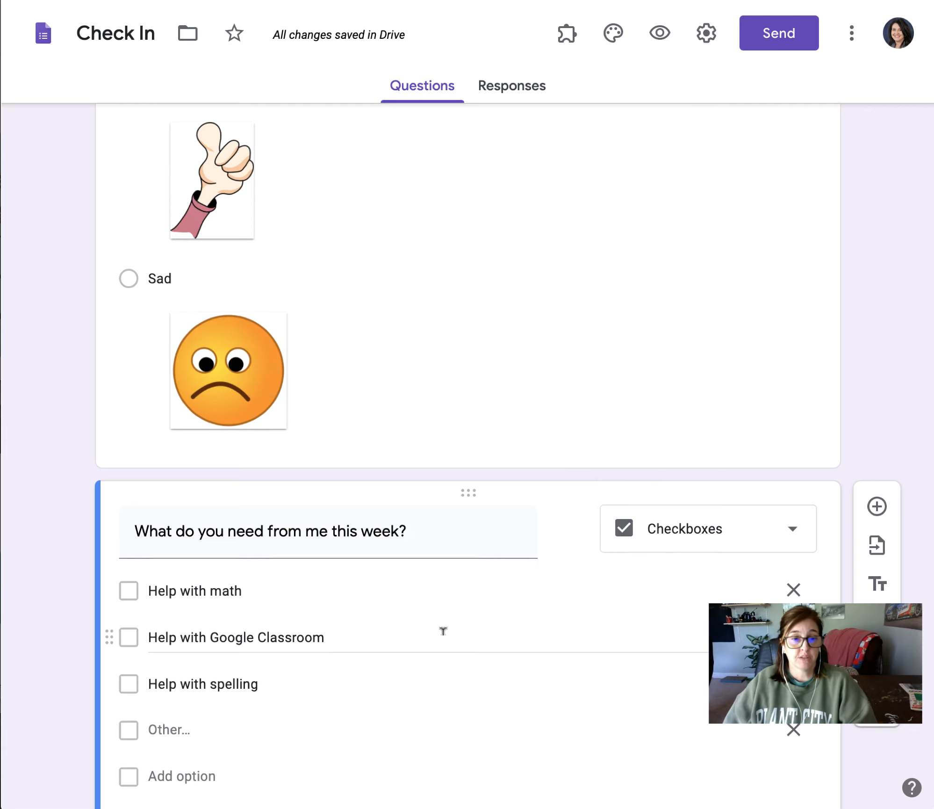
{"action": "scroll", "coordinate": [443, 631], "scroll_direction": "down", "scroll_amount": 2}
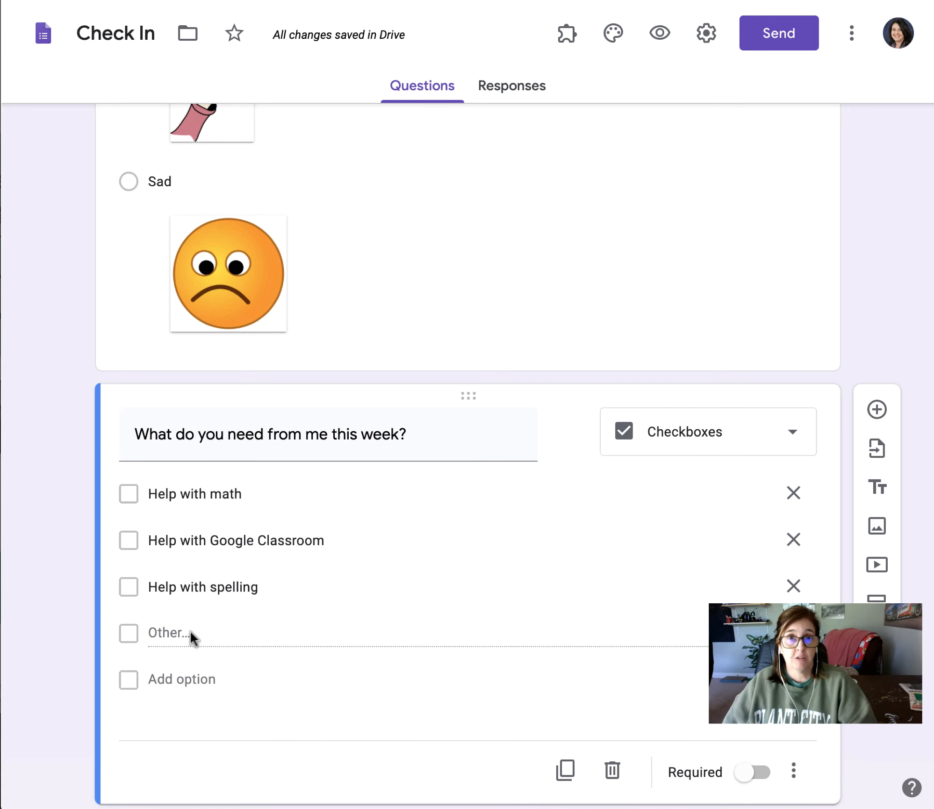
{"action": "left_click", "coordinate": [746, 780]}
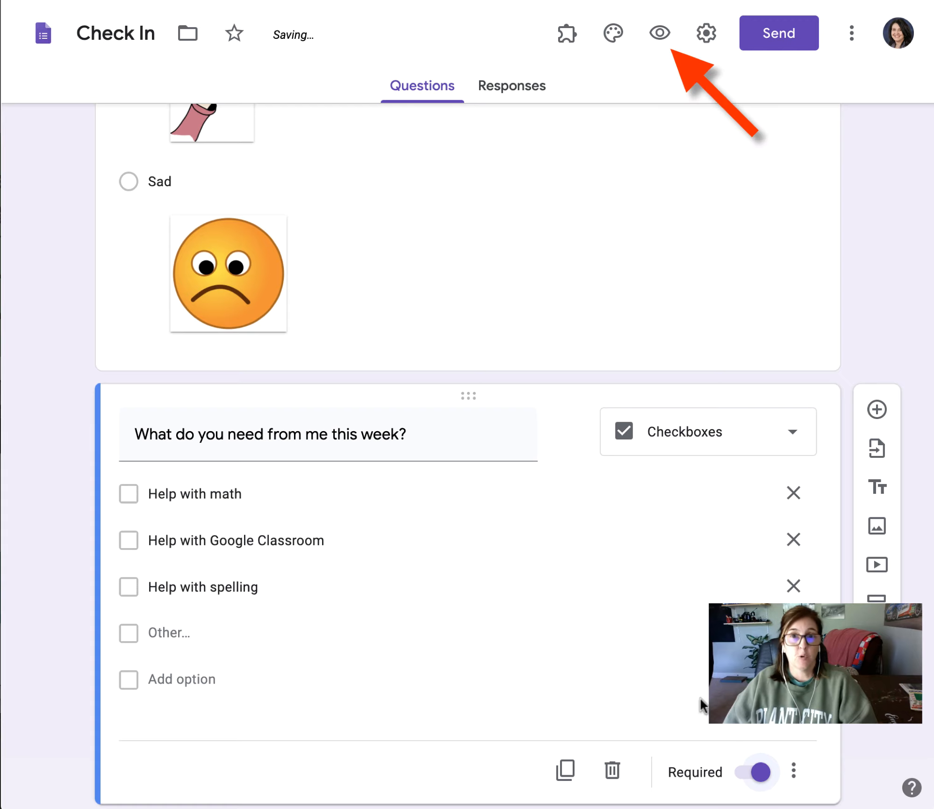
Step: Preview the form, test ticking all four weekly-needs checkboxes with "a smile" as the Other answer, and leave without submitting
{"action": "left_click", "coordinate": [661, 35]}
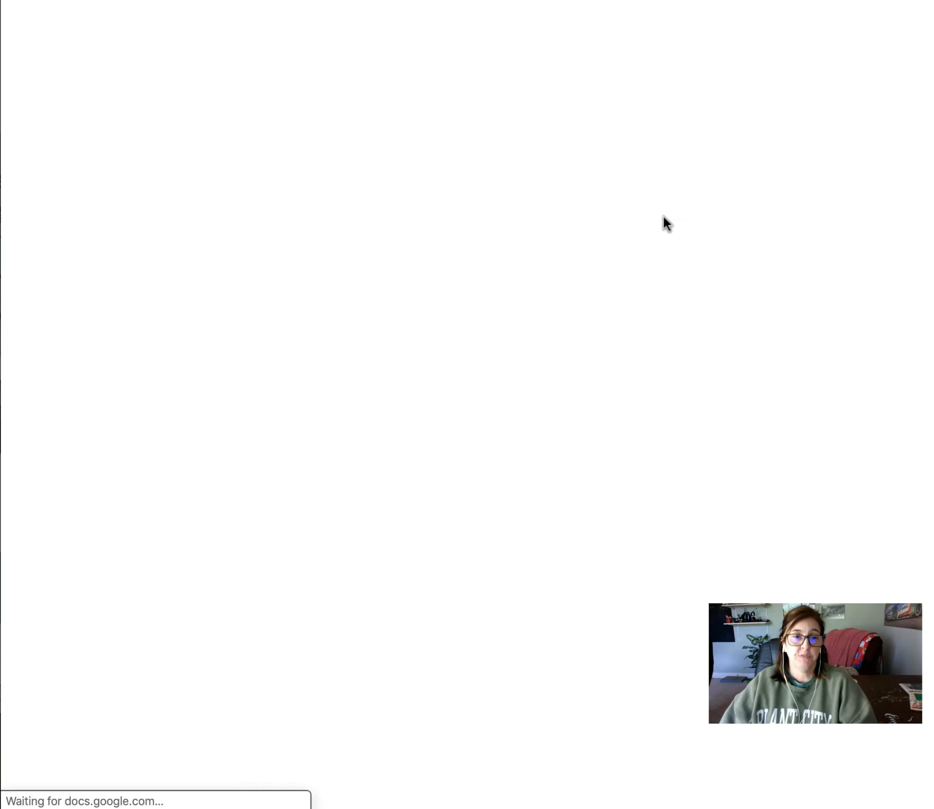
{"action": "scroll", "coordinate": [663, 250], "scroll_direction": "down", "scroll_amount": 9}
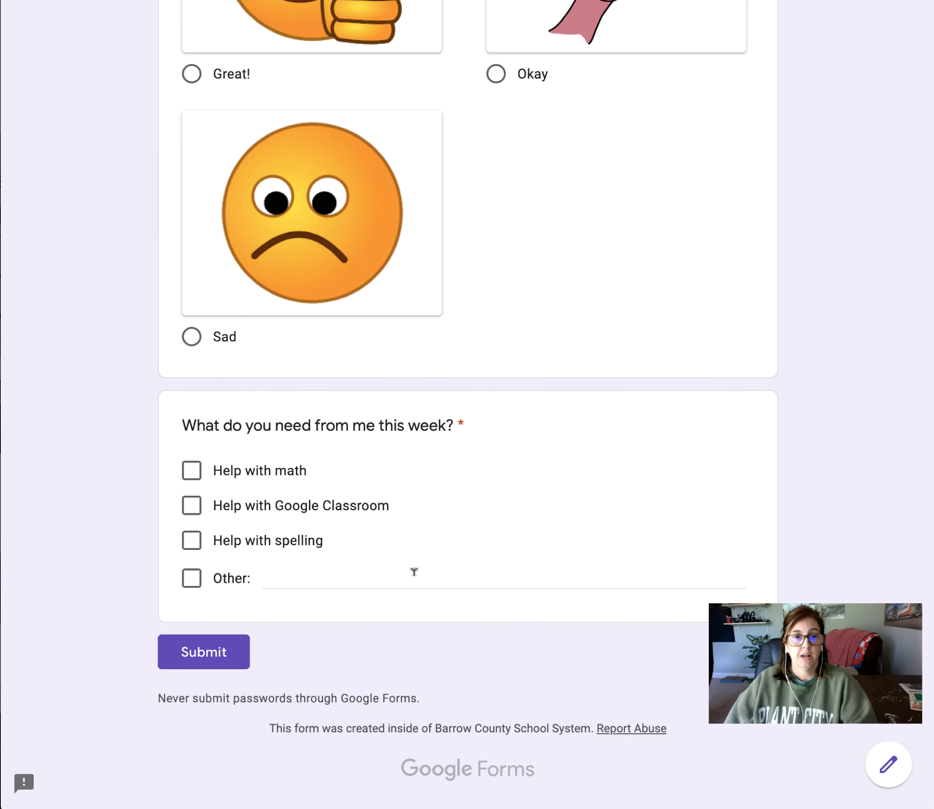
{"action": "left_click", "coordinate": [192, 470]}
{"action": "left_click", "coordinate": [192, 506]}
{"action": "left_click", "coordinate": [192, 541]}
{"action": "left_click", "coordinate": [192, 579]}
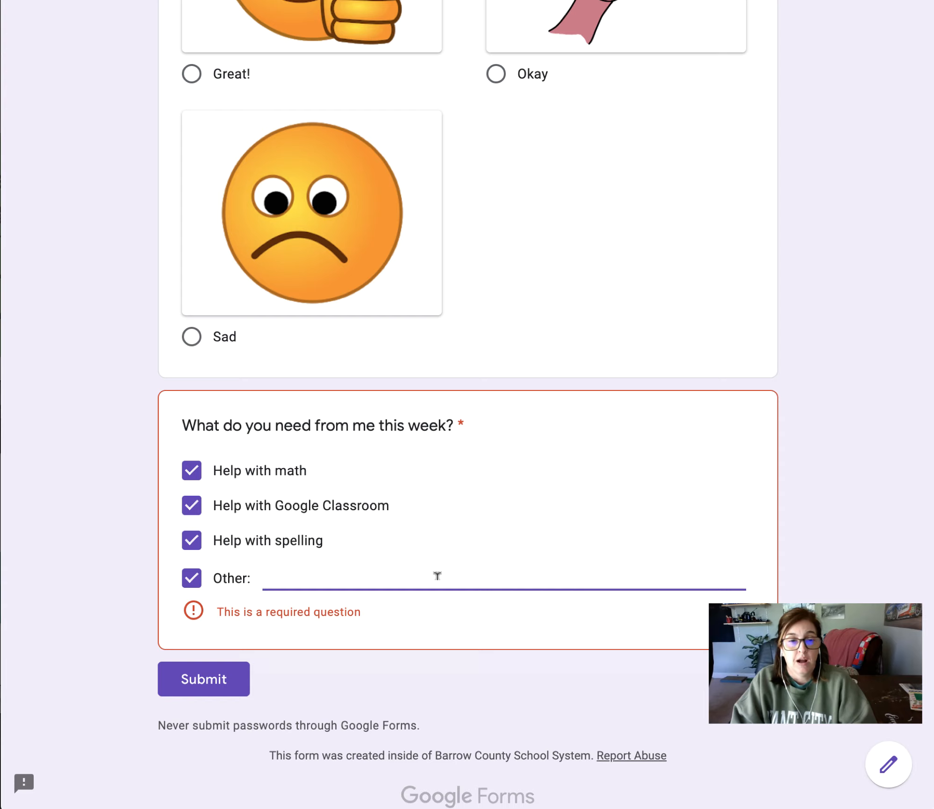
{"action": "type", "text": "a smile"}
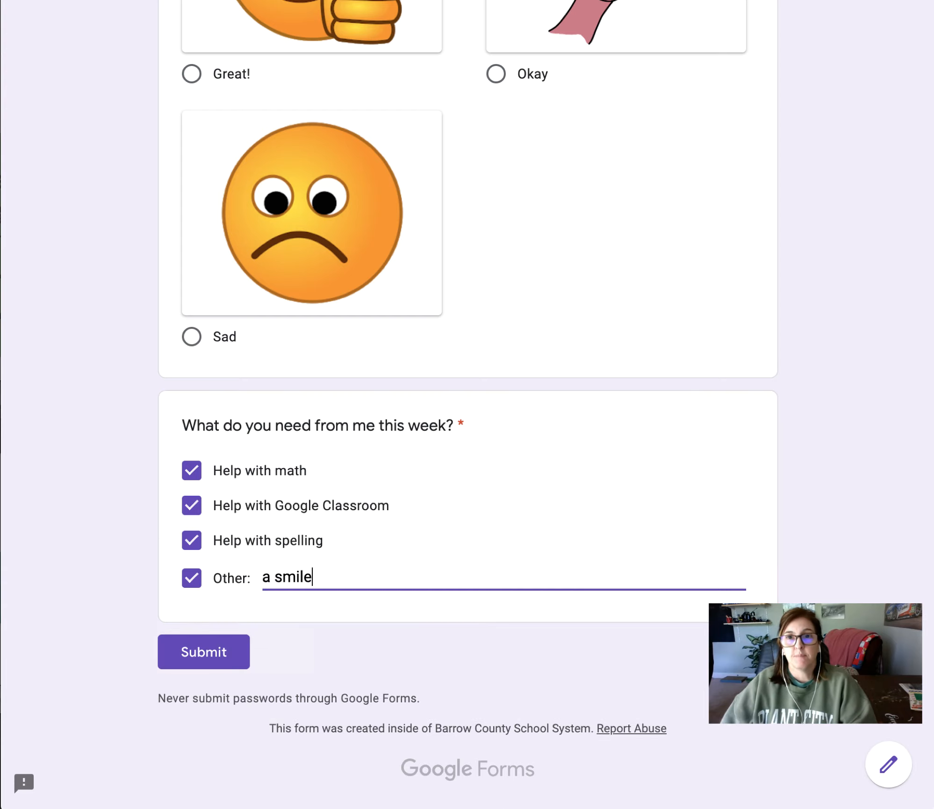
{"action": "key", "text": "super+w"}
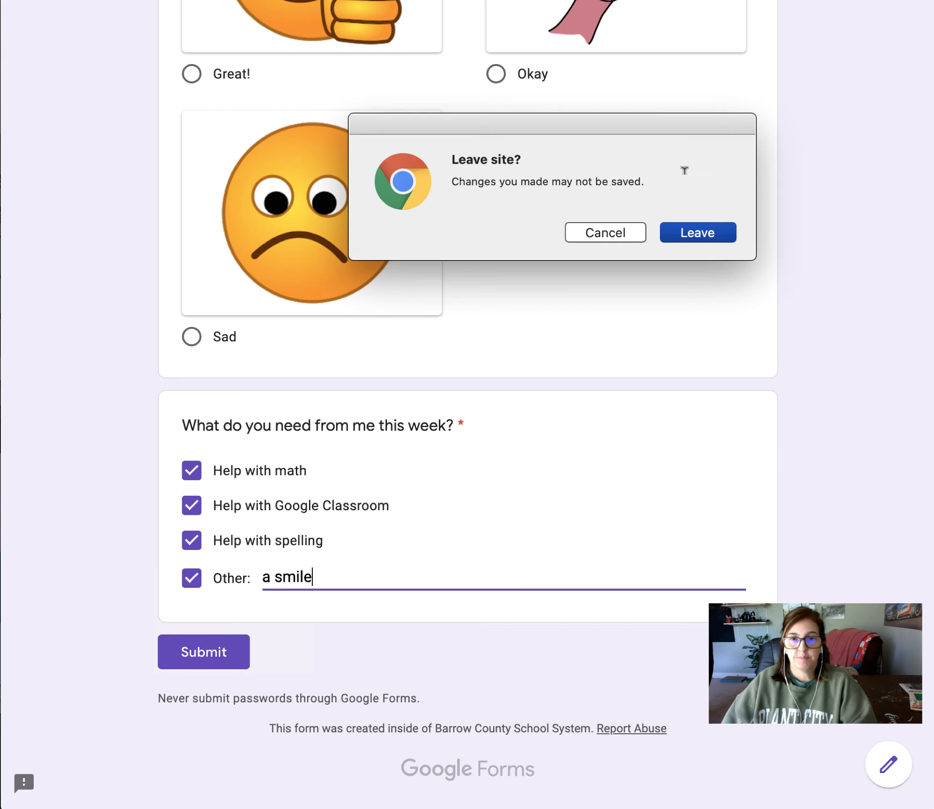
{"action": "left_click", "coordinate": [698, 233]}
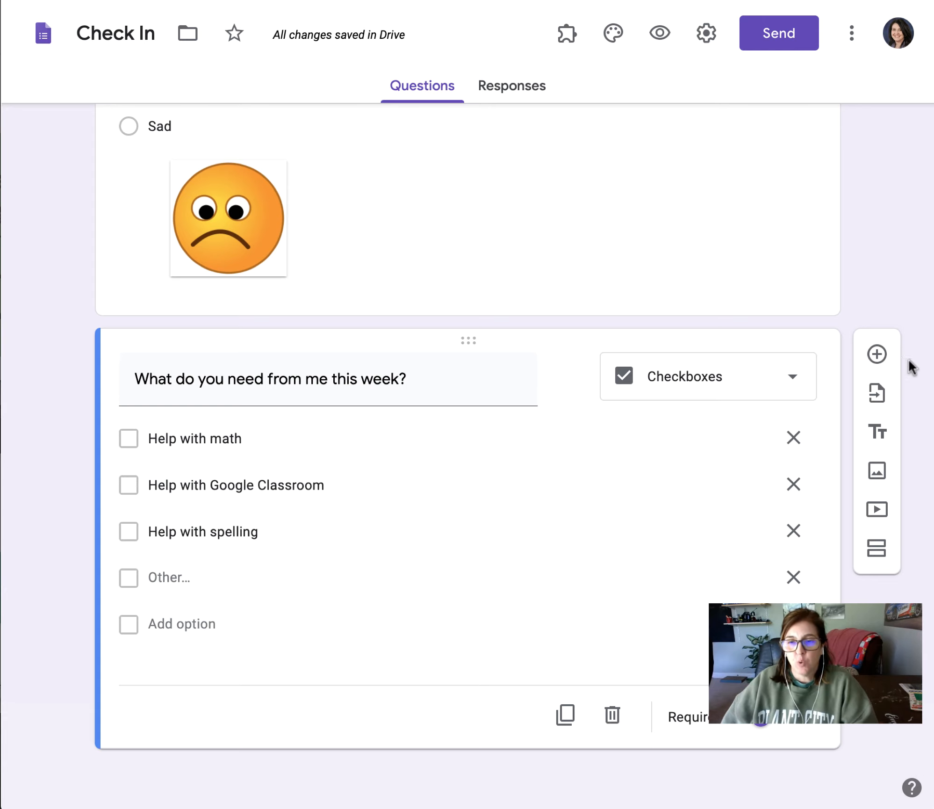
Step: Add a blank question below "What do you need from me this week?" and show its available question types
{"action": "left_click", "coordinate": [877, 354]}
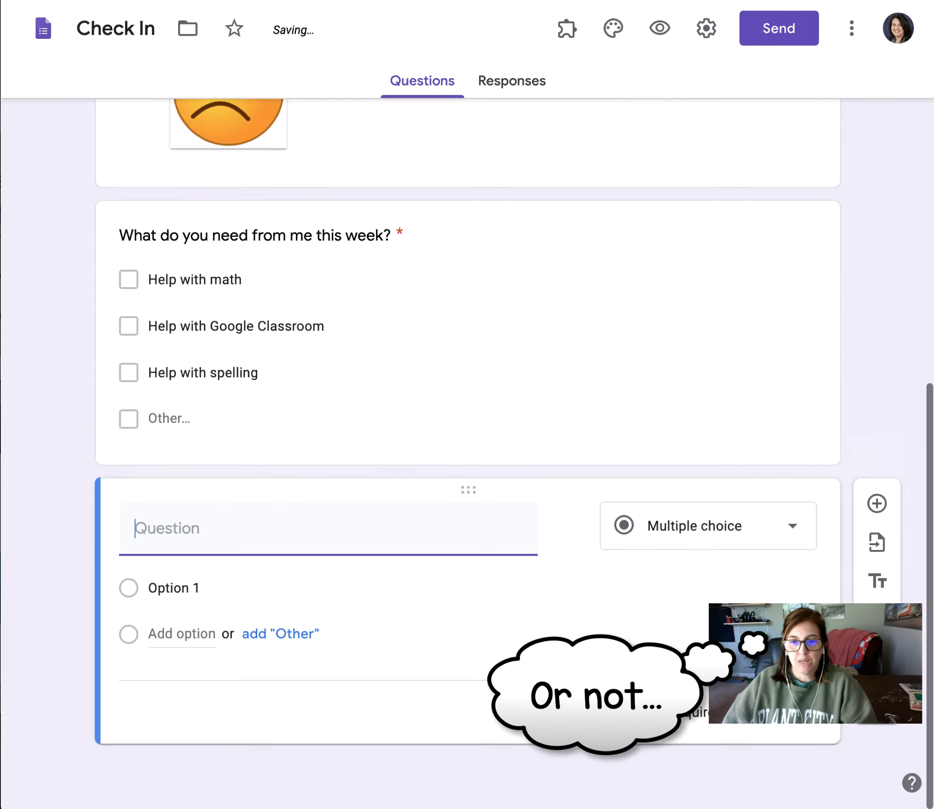
{"action": "left_click", "coordinate": [773, 548]}
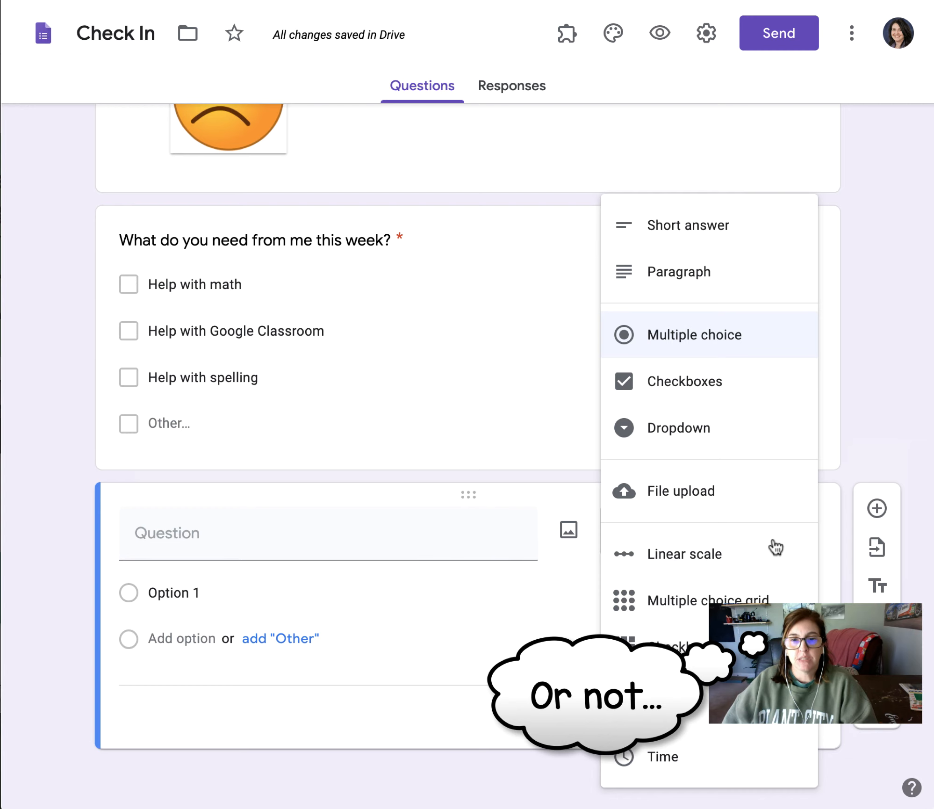
Step: Change the question "What do you need from me this week?" from checkboxes to multiple choice
{"action": "left_click", "coordinate": [487, 383]}
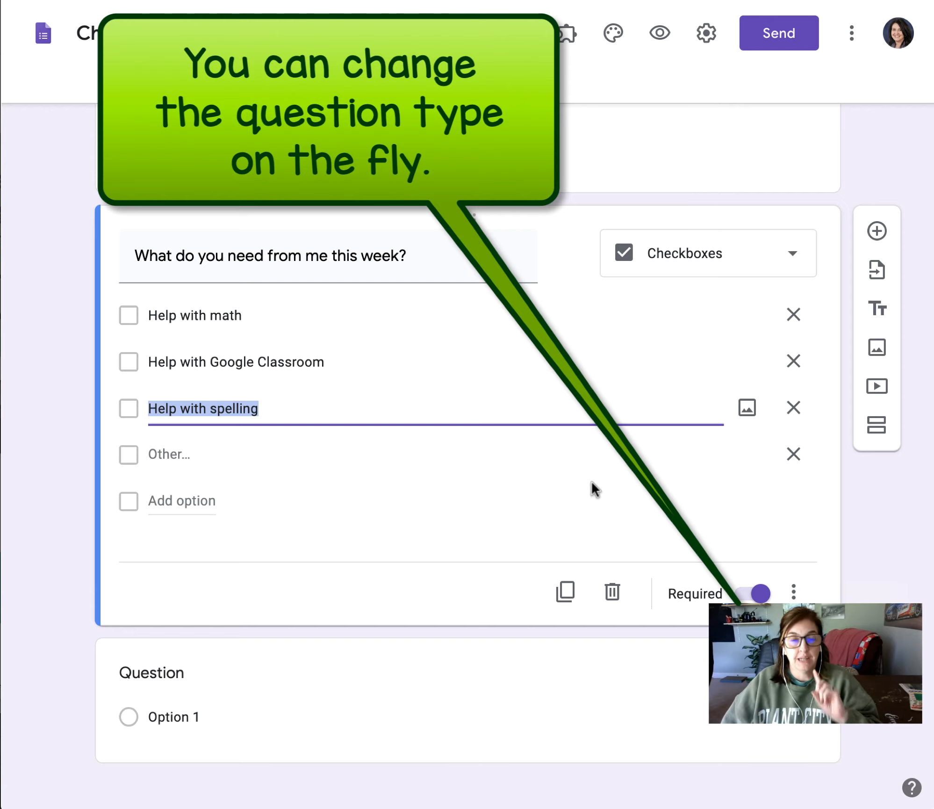
{"action": "left_click", "coordinate": [755, 260]}
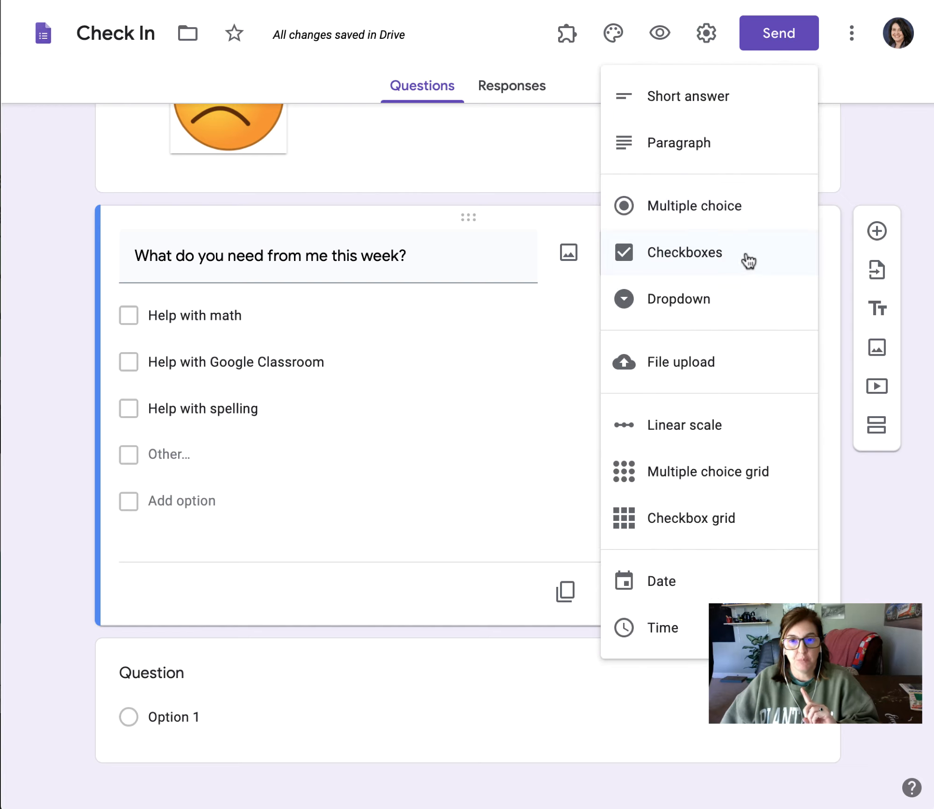
{"action": "left_click", "coordinate": [729, 209]}
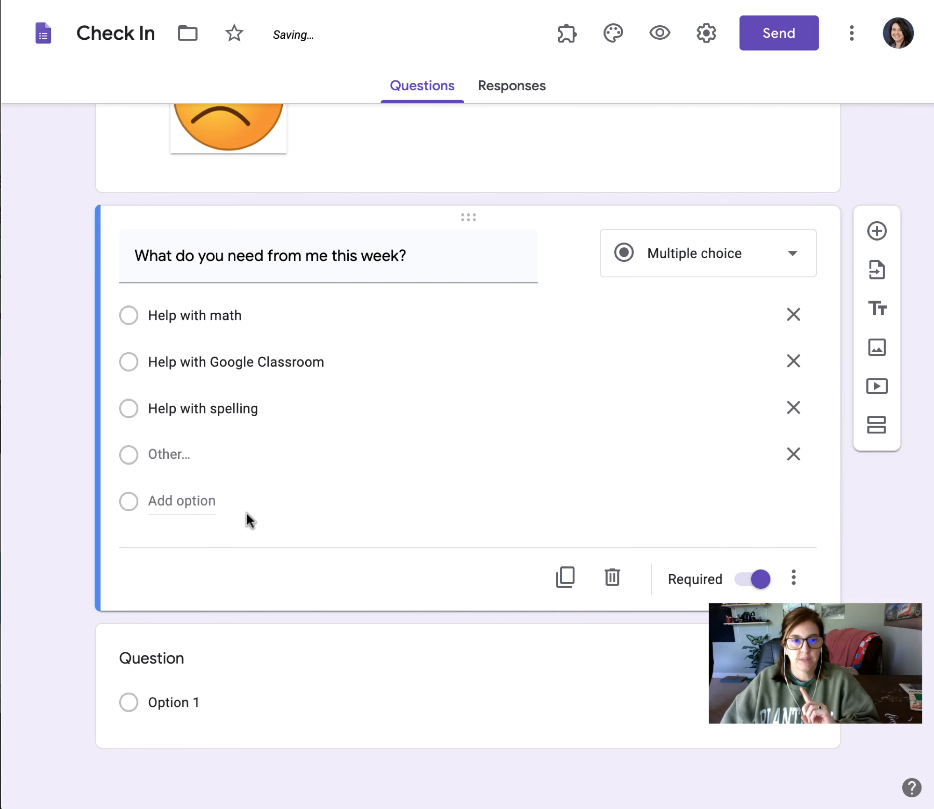
Step: Preview the form, test "Help with spelling" and "Help with Google Classroom" as single-choice answers, and leave without submitting
{"action": "left_click", "coordinate": [657, 34]}
{"action": "scroll", "coordinate": [547, 421], "scroll_direction": "down", "scroll_amount": 10}
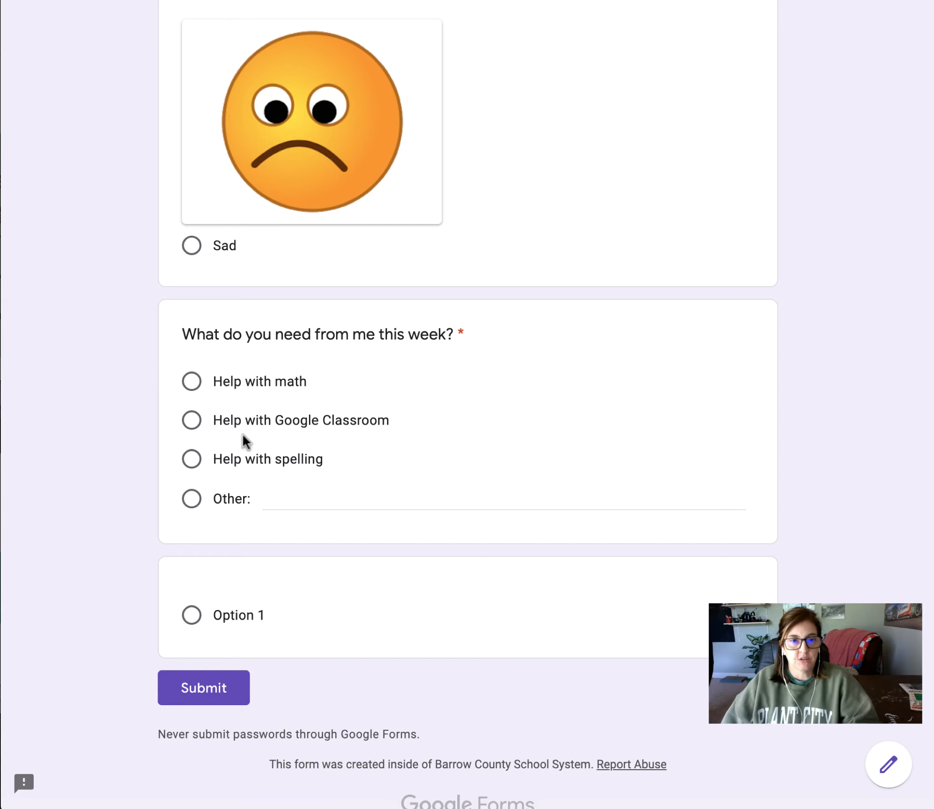
{"action": "left_click", "coordinate": [187, 459]}
{"action": "left_click", "coordinate": [191, 421]}
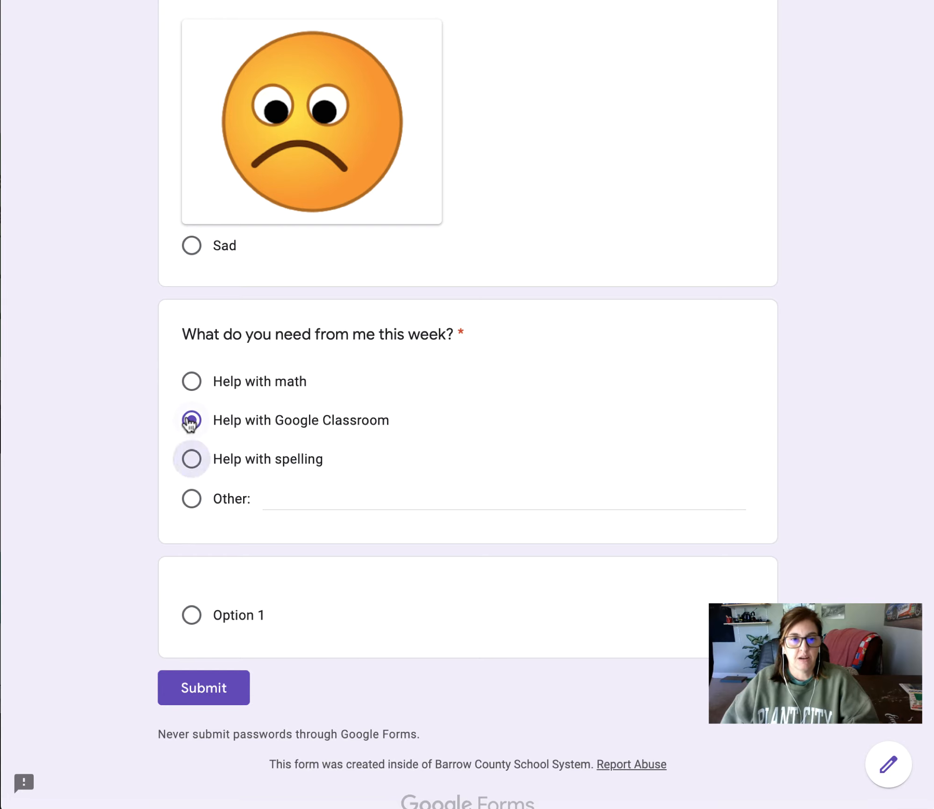
{"action": "scroll", "coordinate": [394, 526], "scroll_direction": "up", "scroll_amount": 10}
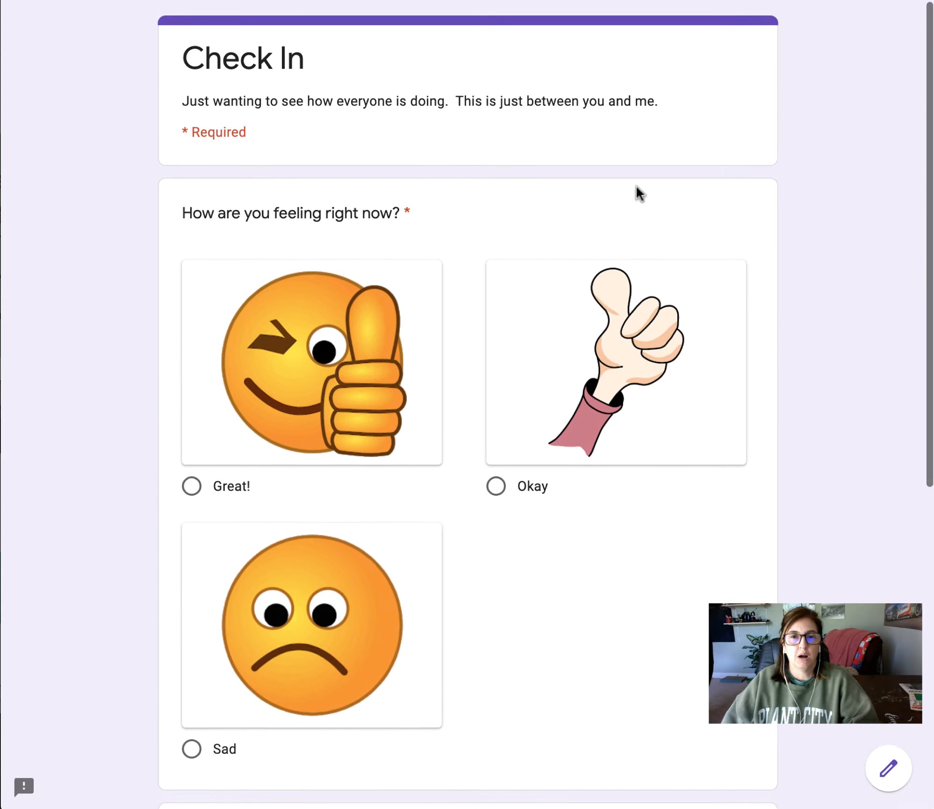
{"action": "key", "text": "super+w"}
{"action": "left_click", "coordinate": [728, 230]}
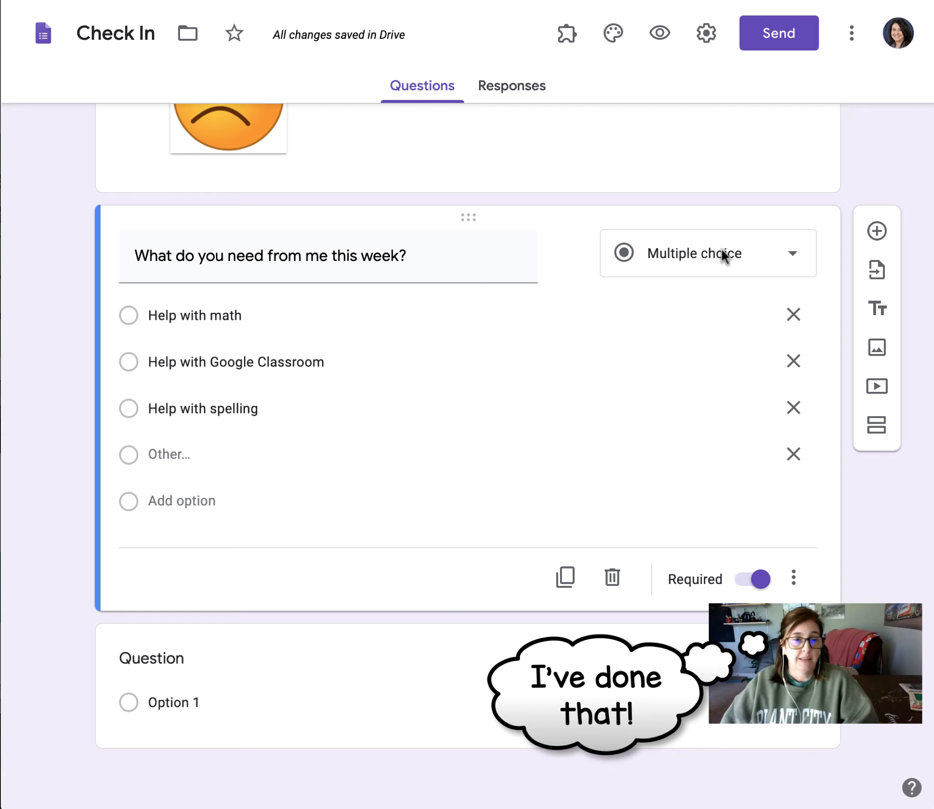
Step: Change the question "What do you need from me this week?" back to checkboxes
{"action": "left_click", "coordinate": [791, 255]}
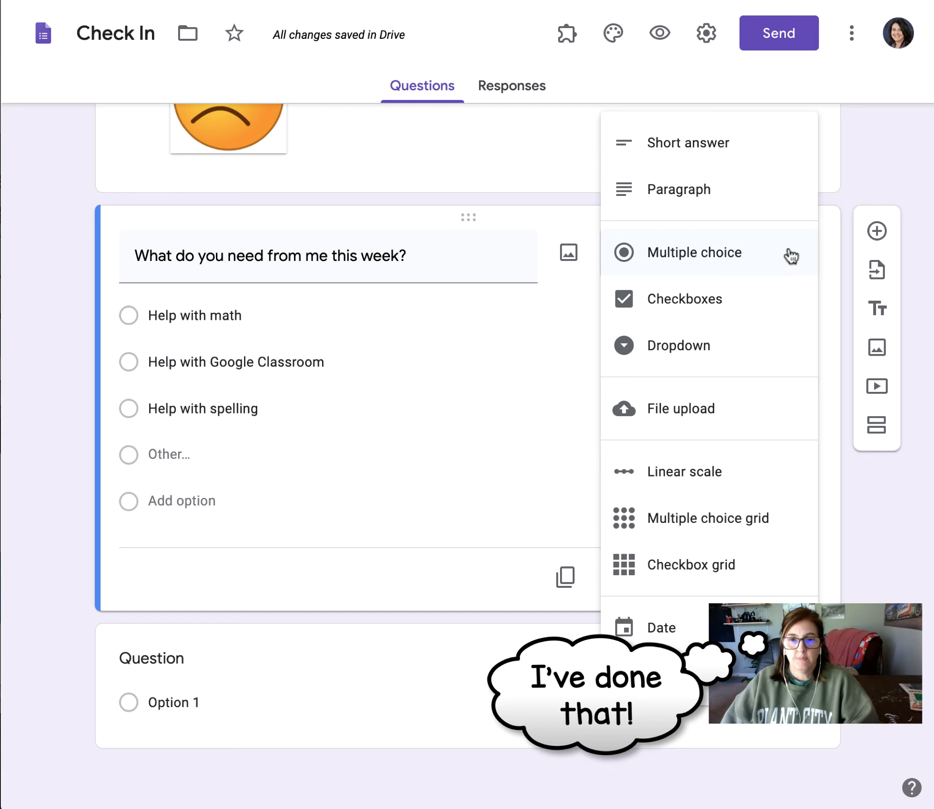
{"action": "left_click", "coordinate": [722, 309]}
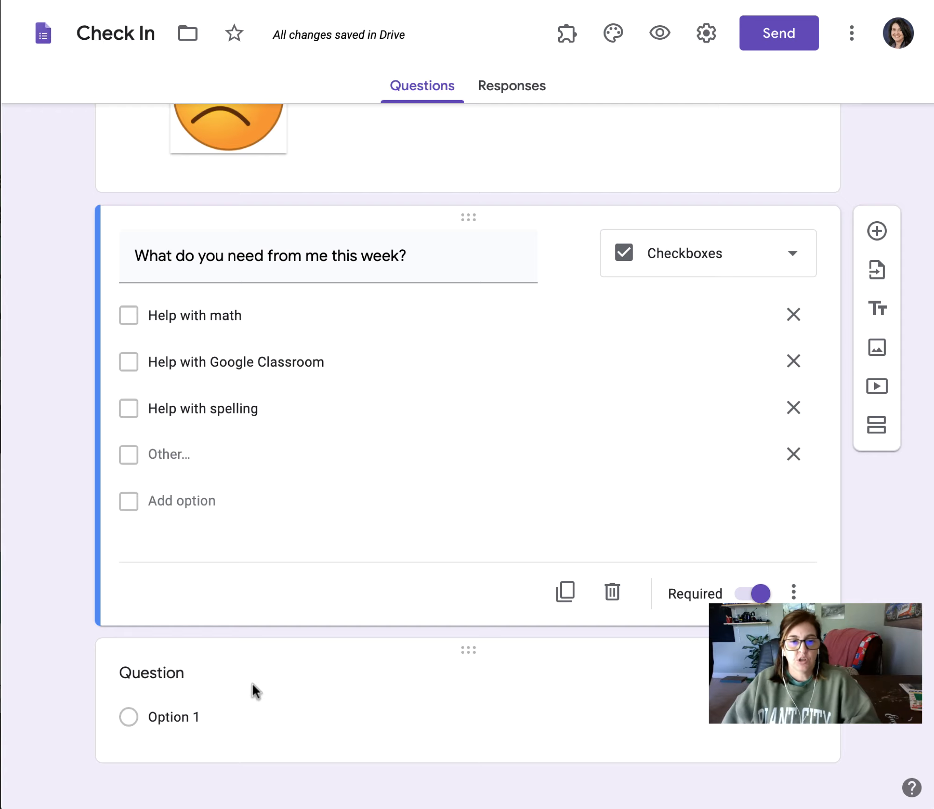
Step: Title the blank question below the weekly-needs question "Choose which day you prefer to meet live."
{"action": "left_click", "coordinate": [226, 681]}
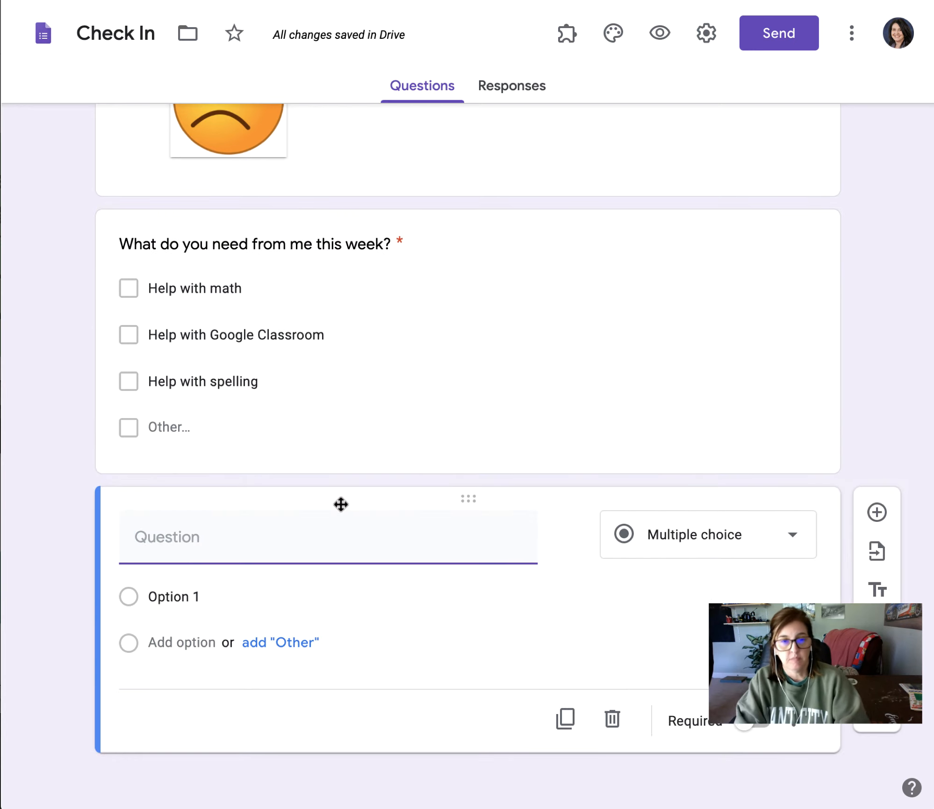
{"action": "type", "text": "Choose which day "}
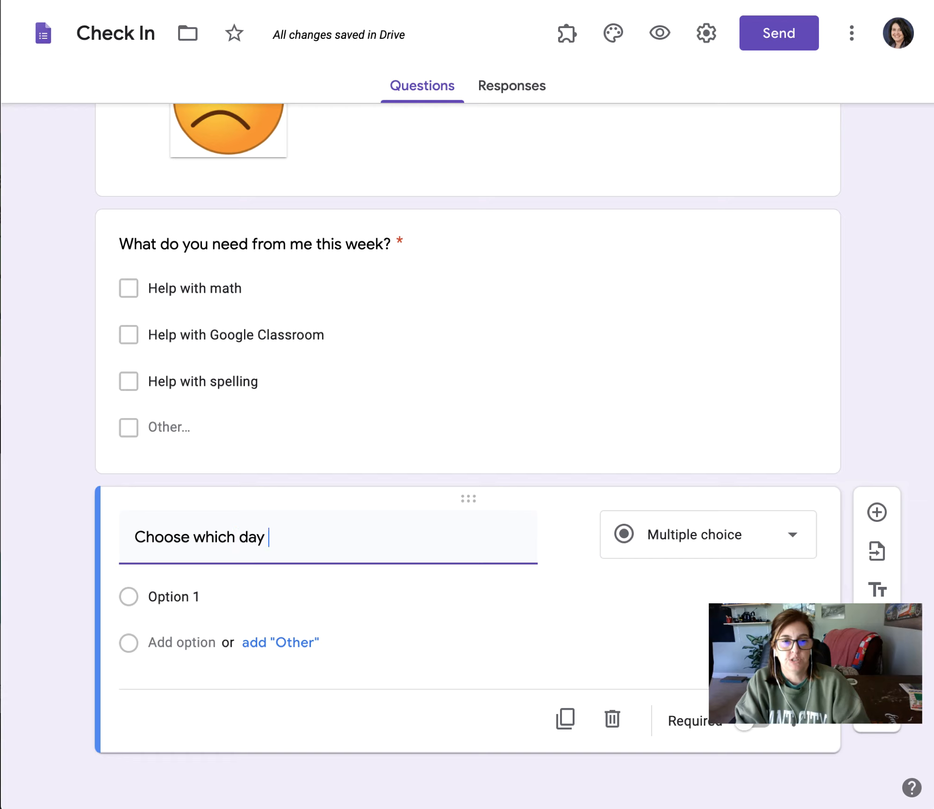
{"action": "type", "text": "you prefer to meet live."}
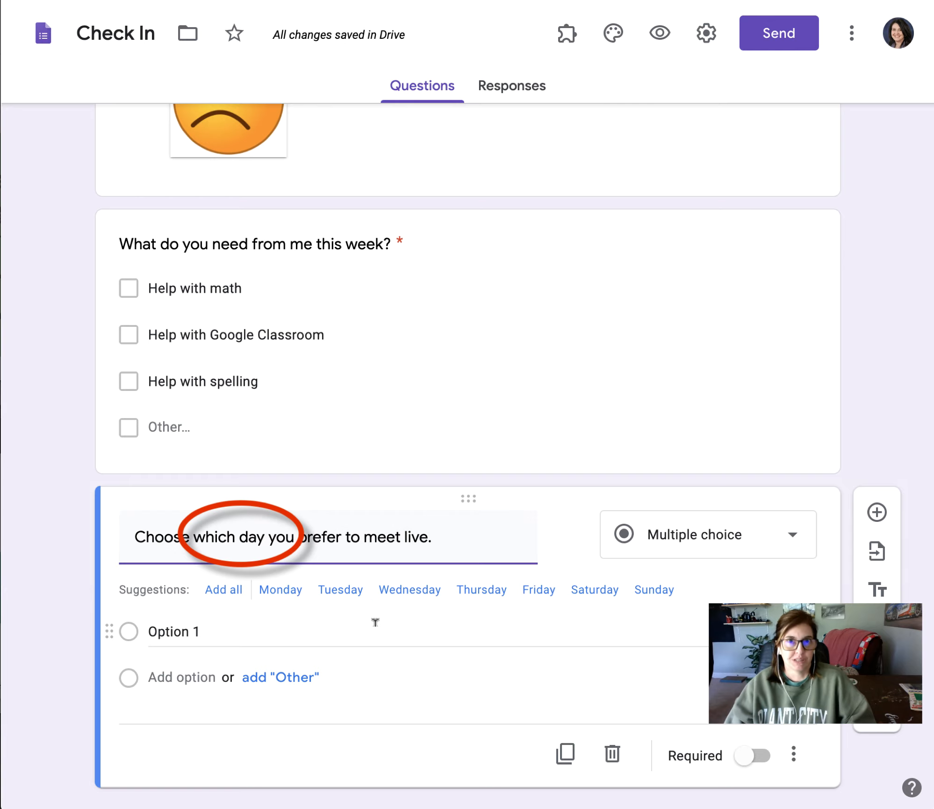
Step: Add all the suggested weekdays as options to the meeting-day question and remove Saturday and Sunday
{"action": "left_click", "coordinate": [223, 590]}
{"action": "scroll", "coordinate": [223, 586], "scroll_direction": "down", "scroll_amount": 2}
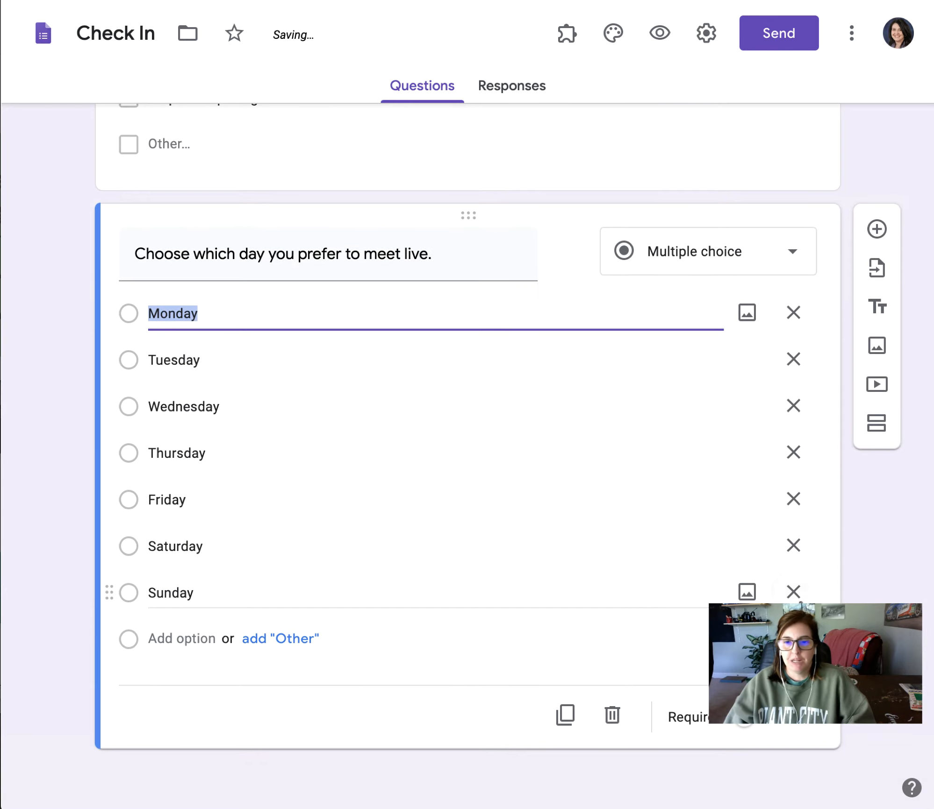
{"action": "left_click", "coordinate": [796, 596]}
{"action": "left_click", "coordinate": [795, 593]}
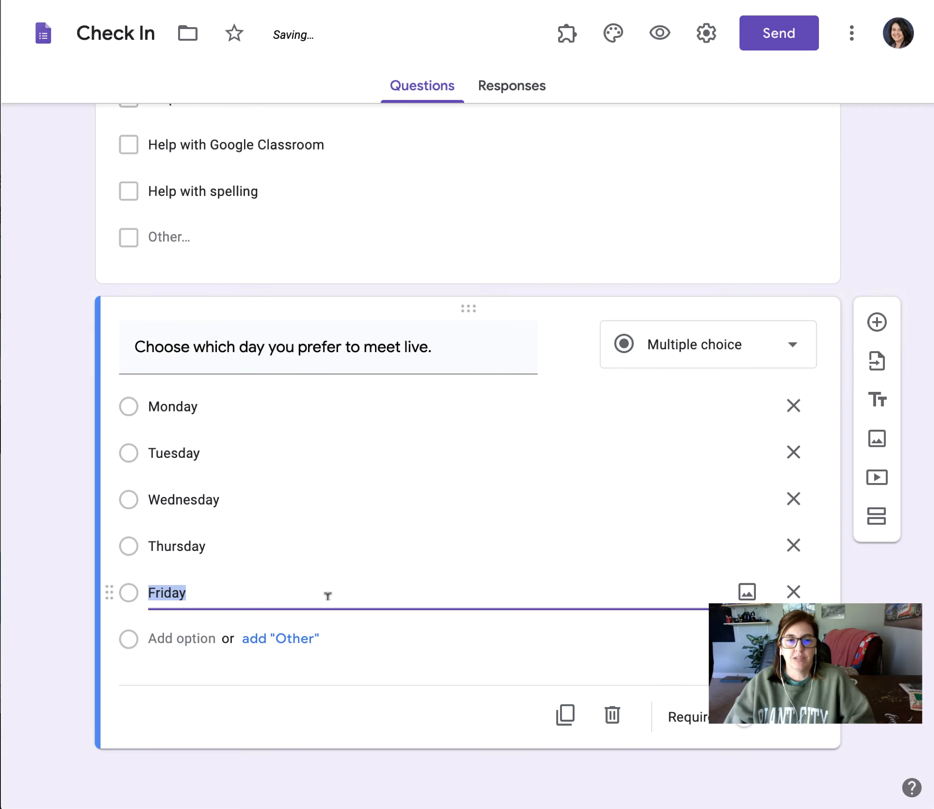
Step: Change the meeting-day question to a dropdown and make it required
{"action": "scroll", "coordinate": [327, 594], "scroll_direction": "up", "scroll_amount": 3}
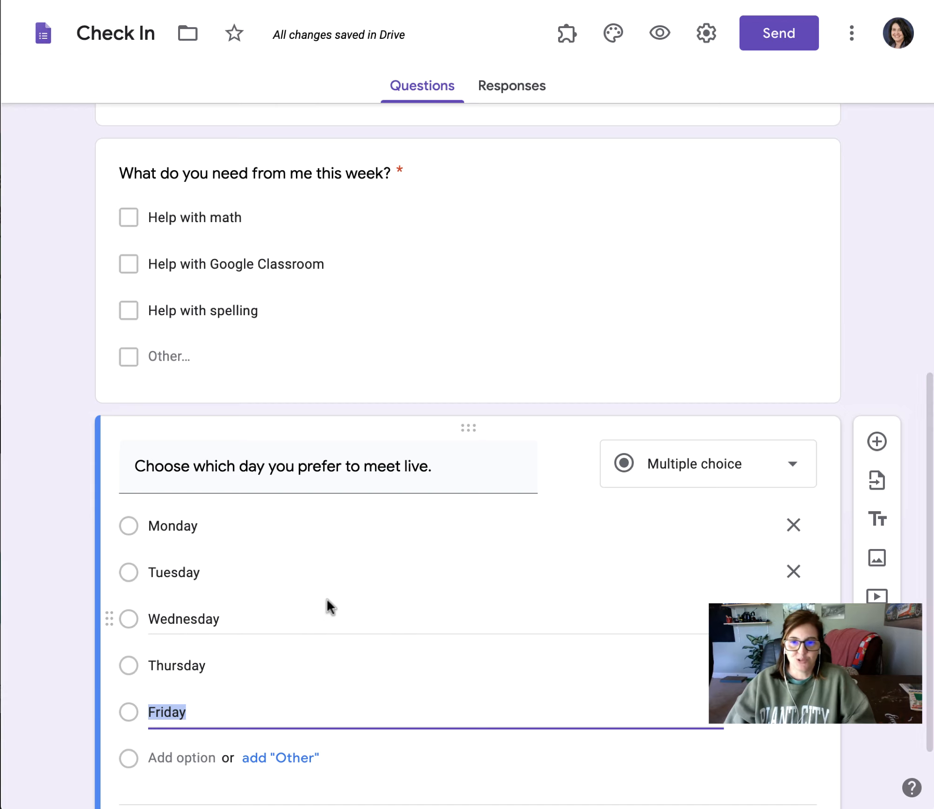
{"action": "scroll", "coordinate": [328, 592], "scroll_direction": "down", "scroll_amount": 3}
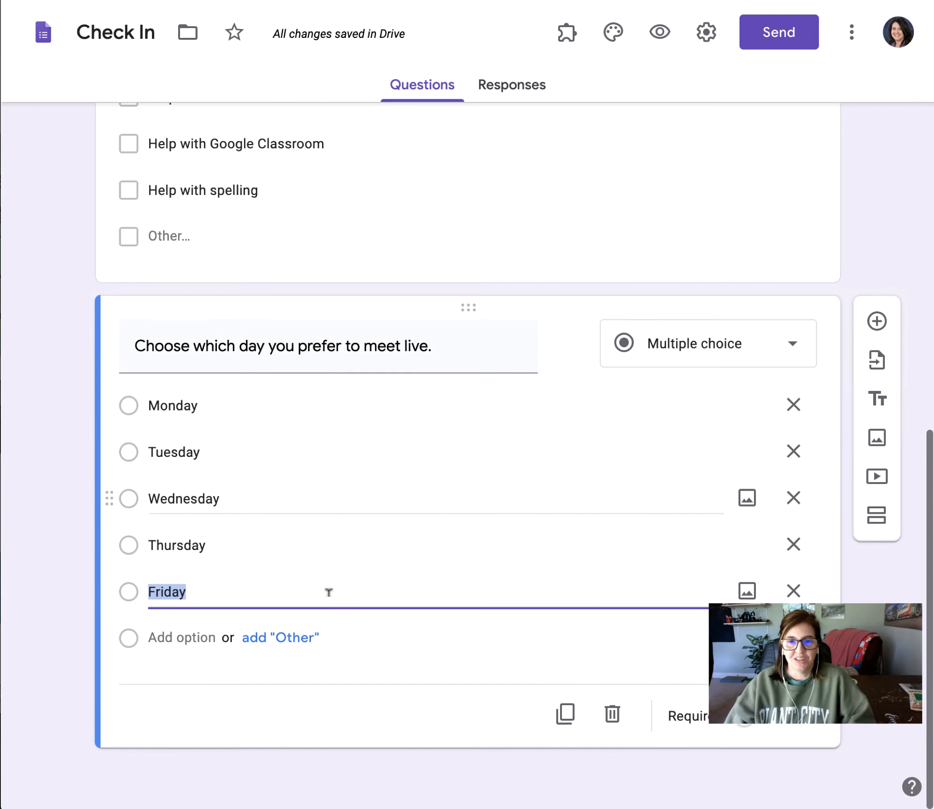
{"action": "left_click", "coordinate": [789, 348]}
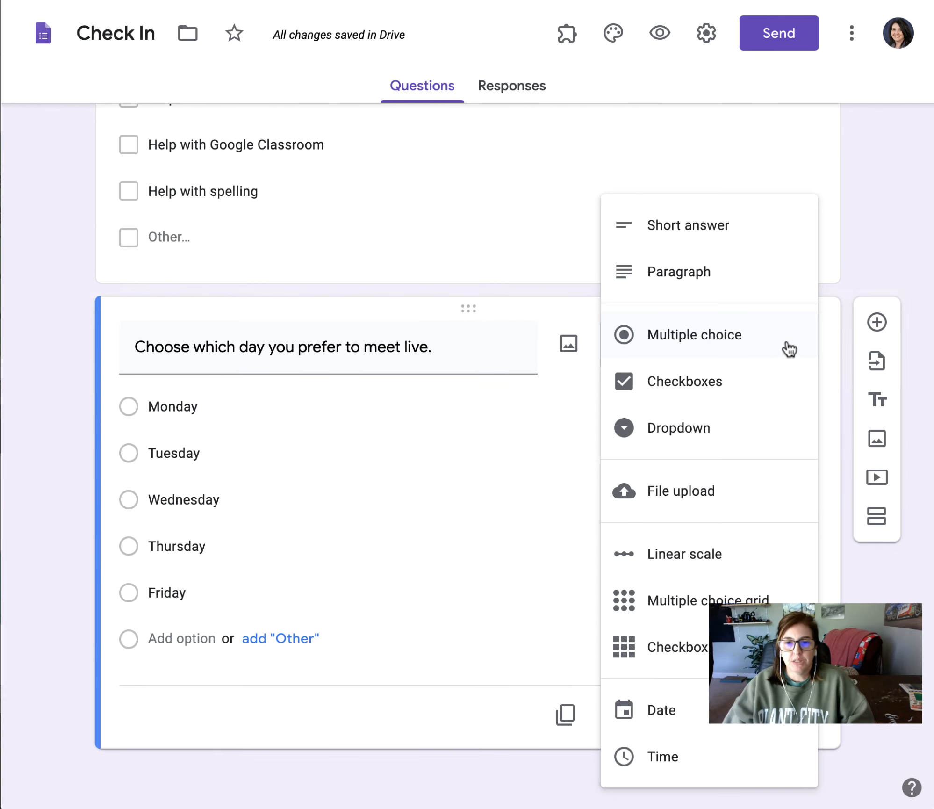
{"action": "left_click", "coordinate": [729, 438]}
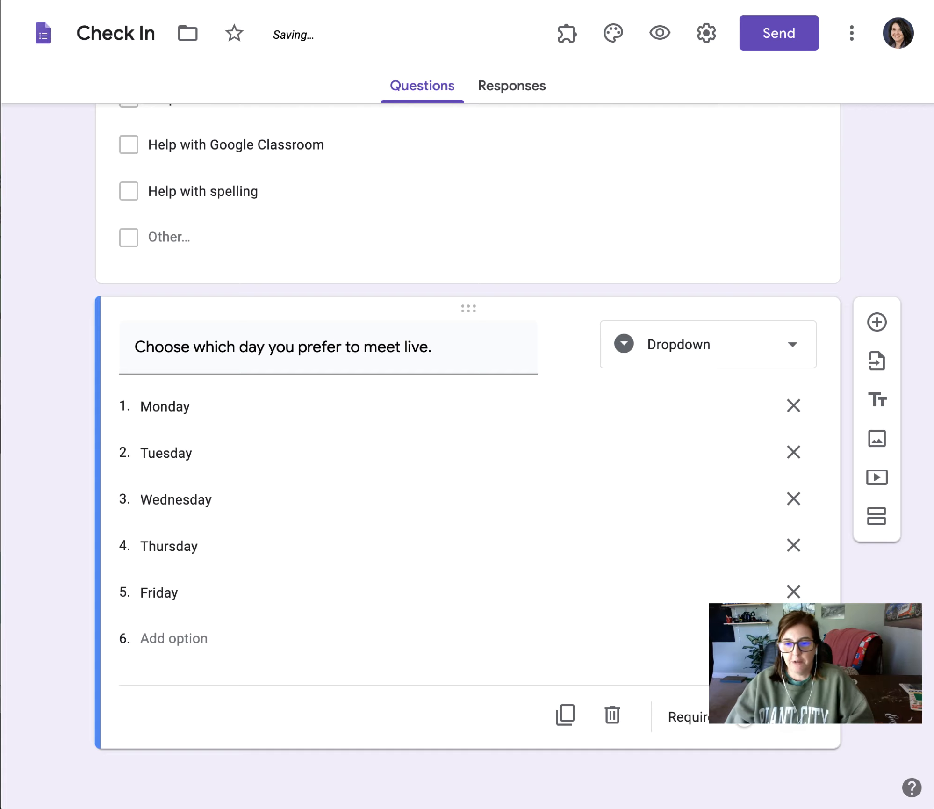
{"action": "left_click", "coordinate": [744, 726]}
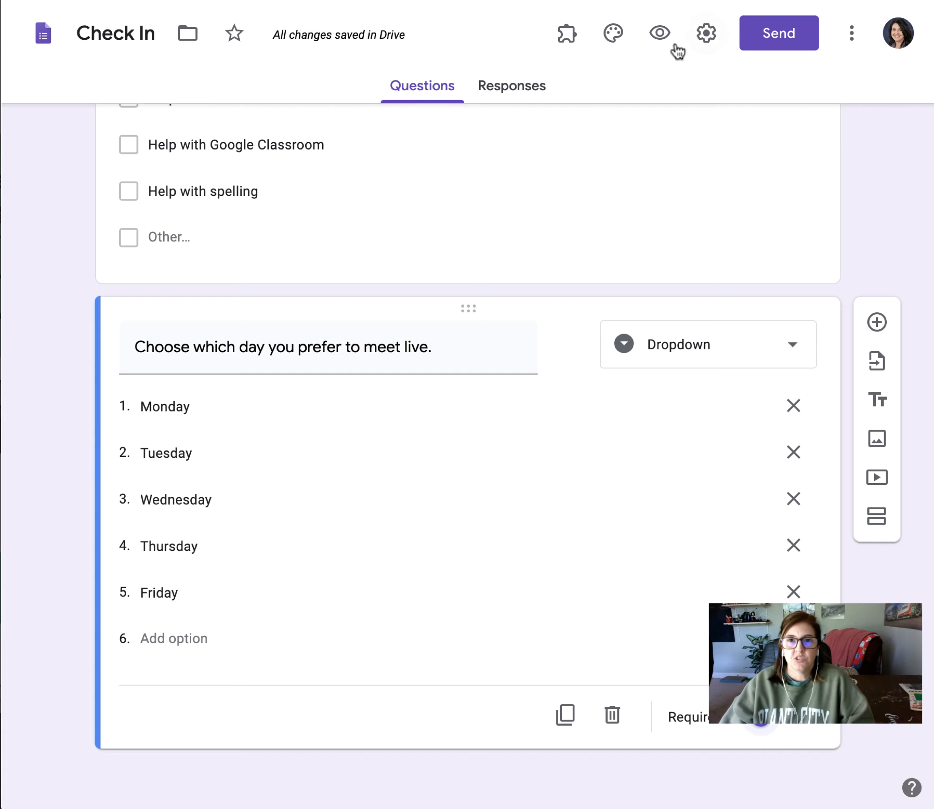
Step: Preview the form, test choosing Monday in the meeting-day dropdown, and leave without submitting
{"action": "left_click", "coordinate": [660, 34]}
{"action": "scroll", "coordinate": [566, 411], "scroll_direction": "down", "scroll_amount": 10}
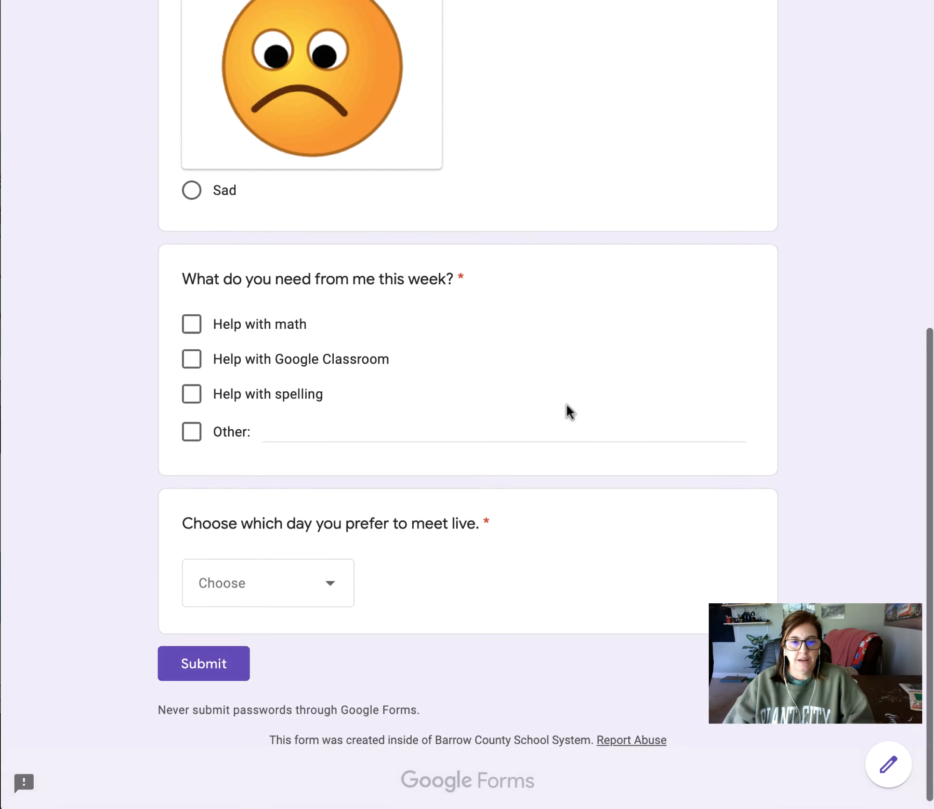
{"action": "left_click", "coordinate": [307, 590]}
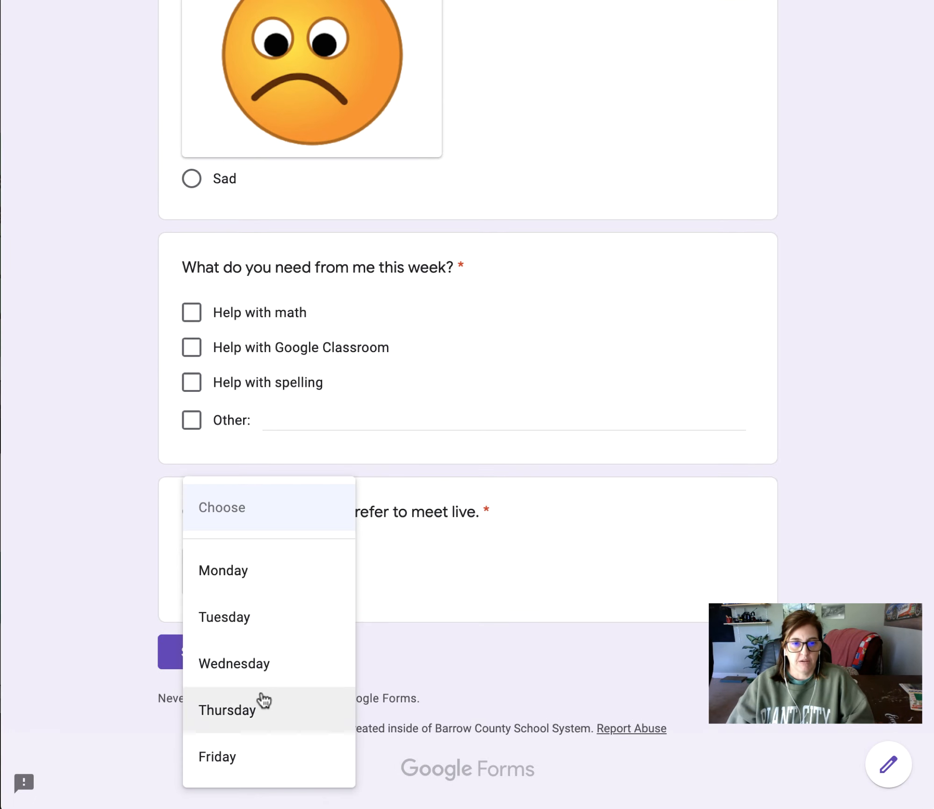
{"action": "left_click", "coordinate": [271, 576]}
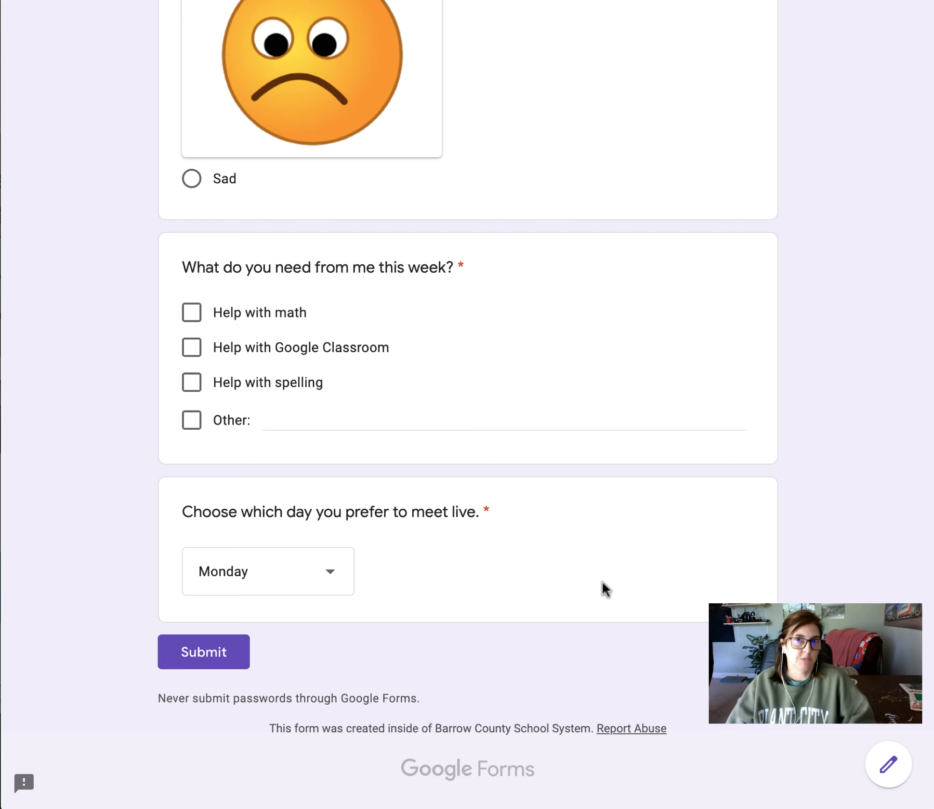
{"action": "scroll", "coordinate": [598, 584], "scroll_direction": "up", "scroll_amount": 3}
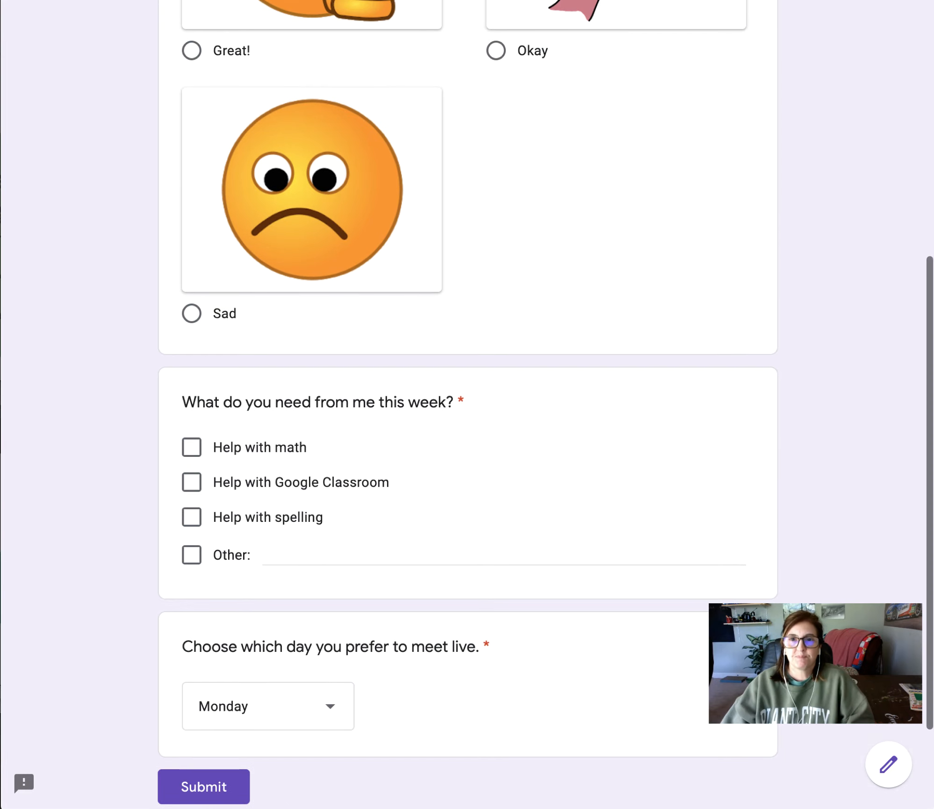
{"action": "key", "text": "super+w"}
{"action": "left_click", "coordinate": [692, 232]}
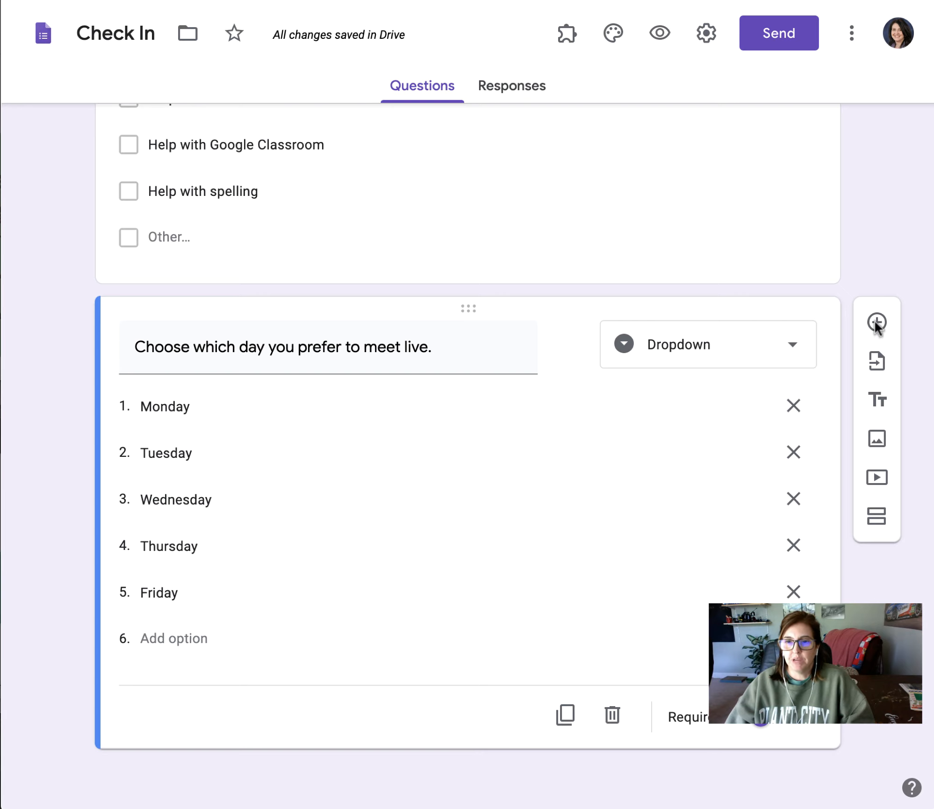
Step: Add a linear scale question below the meeting-day question with a range of 0 to 10
{"action": "left_click", "coordinate": [877, 322]}
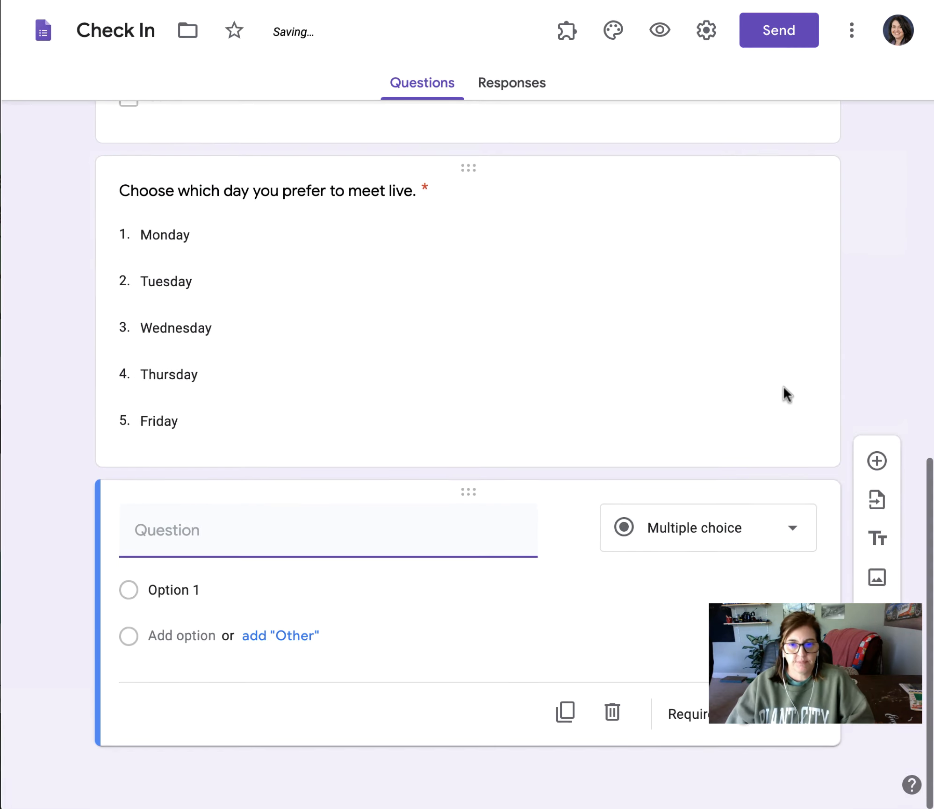
{"action": "left_click", "coordinate": [772, 538]}
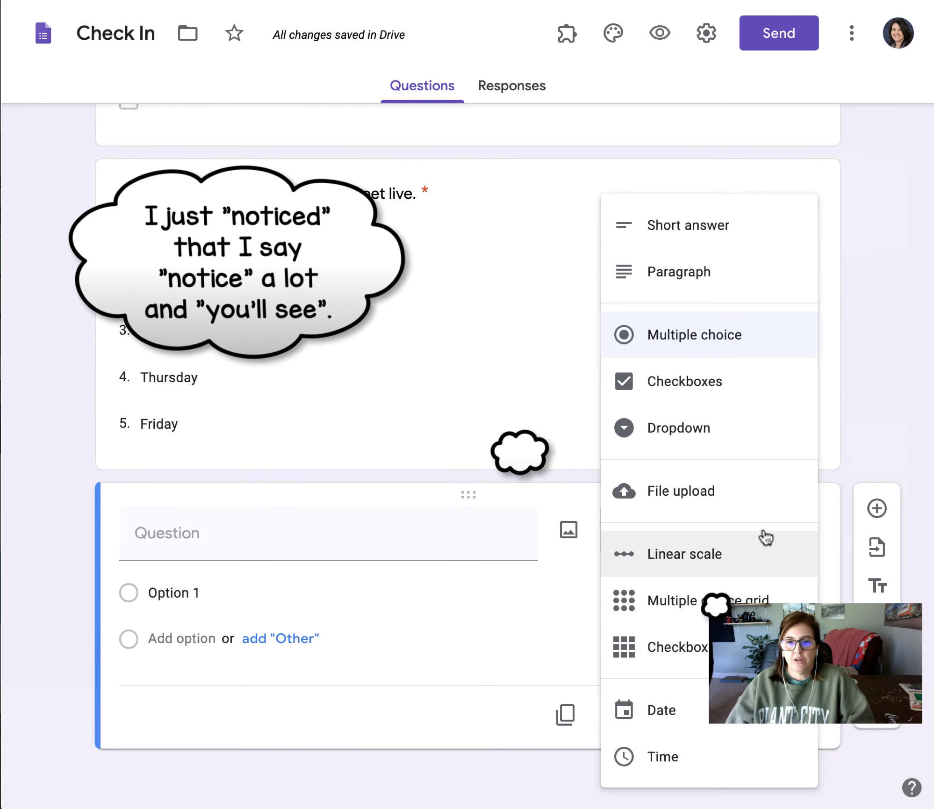
{"action": "left_click", "coordinate": [726, 561]}
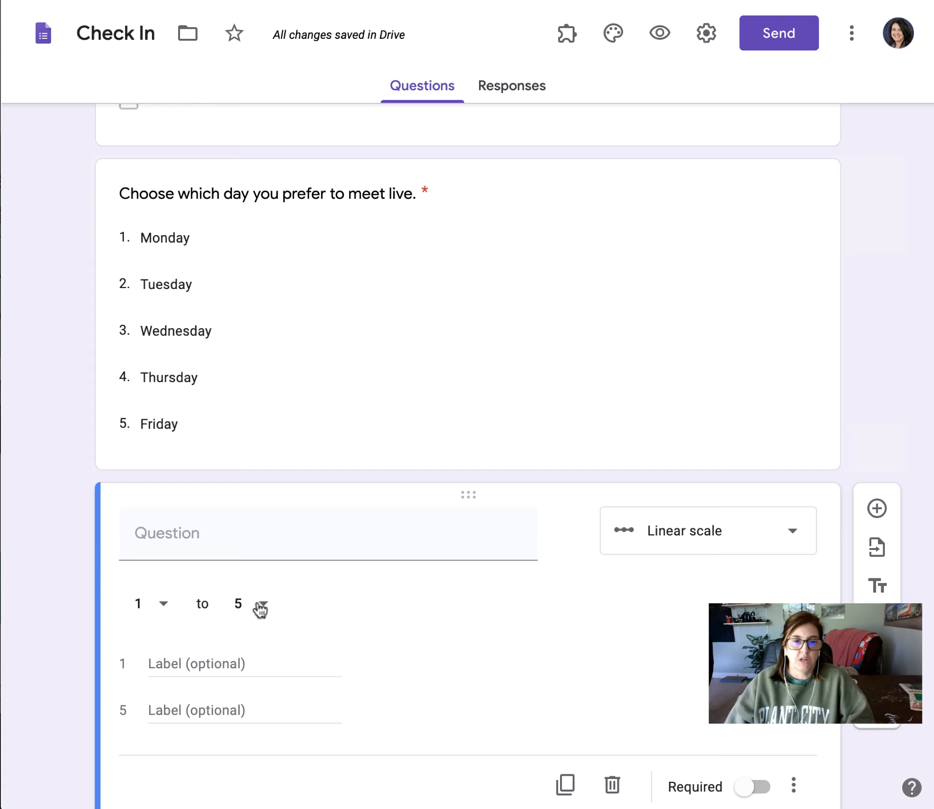
{"action": "left_click", "coordinate": [161, 607]}
{"action": "left_click", "coordinate": [150, 556]}
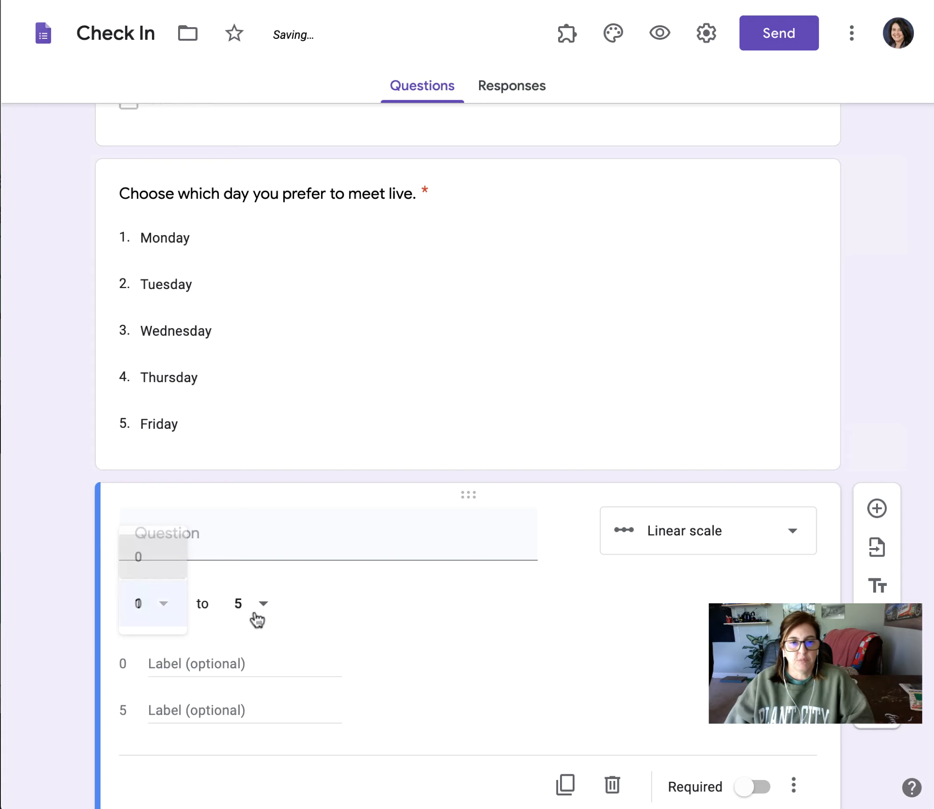
{"action": "left_click", "coordinate": [264, 609]}
{"action": "left_click", "coordinate": [256, 764]}
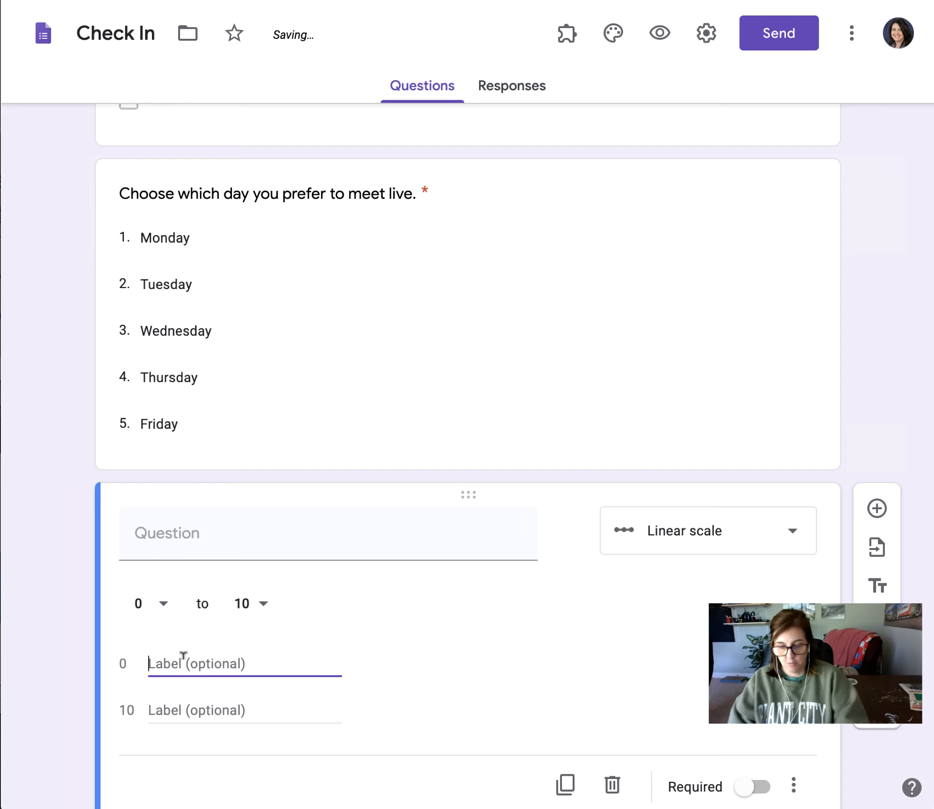
Step: Label the scale's 0 end "Worst" and its 10 end "Best"
{"action": "type", "text": "Worst"}
{"action": "key", "text": "Tab"}
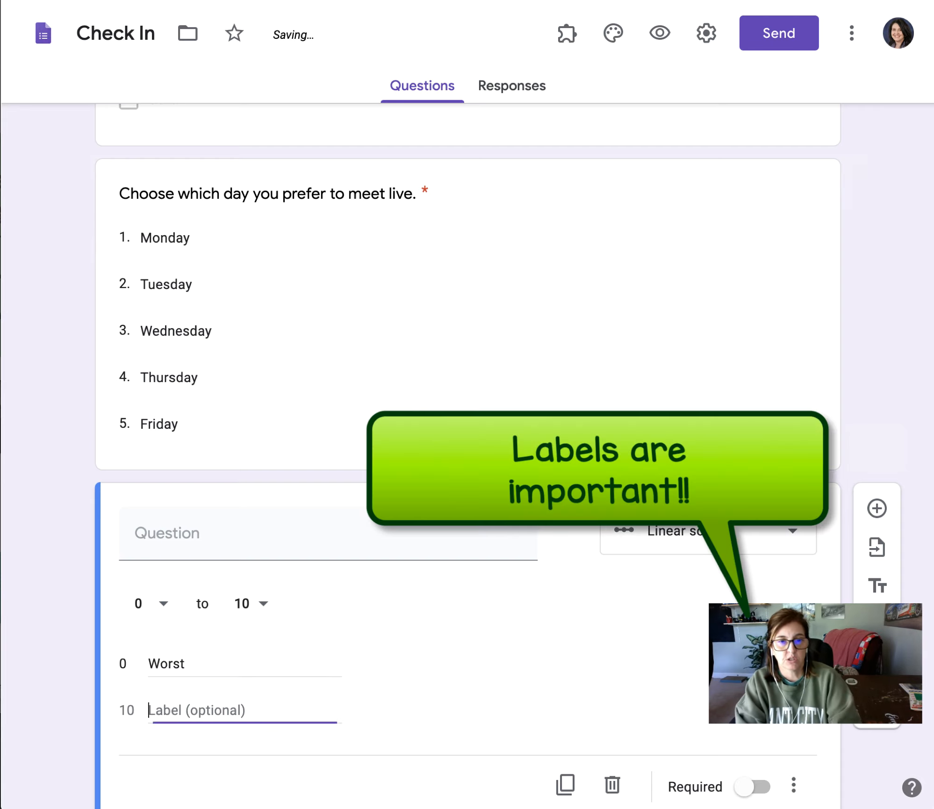
{"action": "type", "text": "Best"}
Step: Title the scale question "On a scale of 0 to 10, ten being best, how do you feel today?" and make it required
{"action": "scroll", "coordinate": [139, 497], "scroll_direction": "down", "scroll_amount": 2}
{"action": "left_click", "coordinate": [202, 501]}
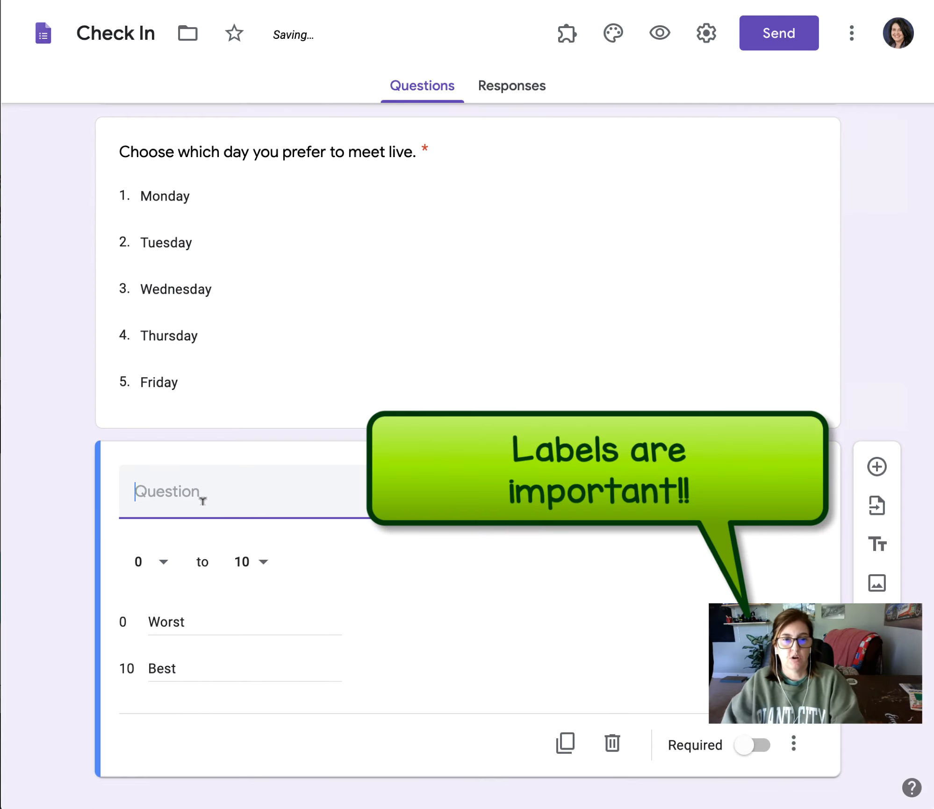
{"action": "type", "text": "On a scale of "}
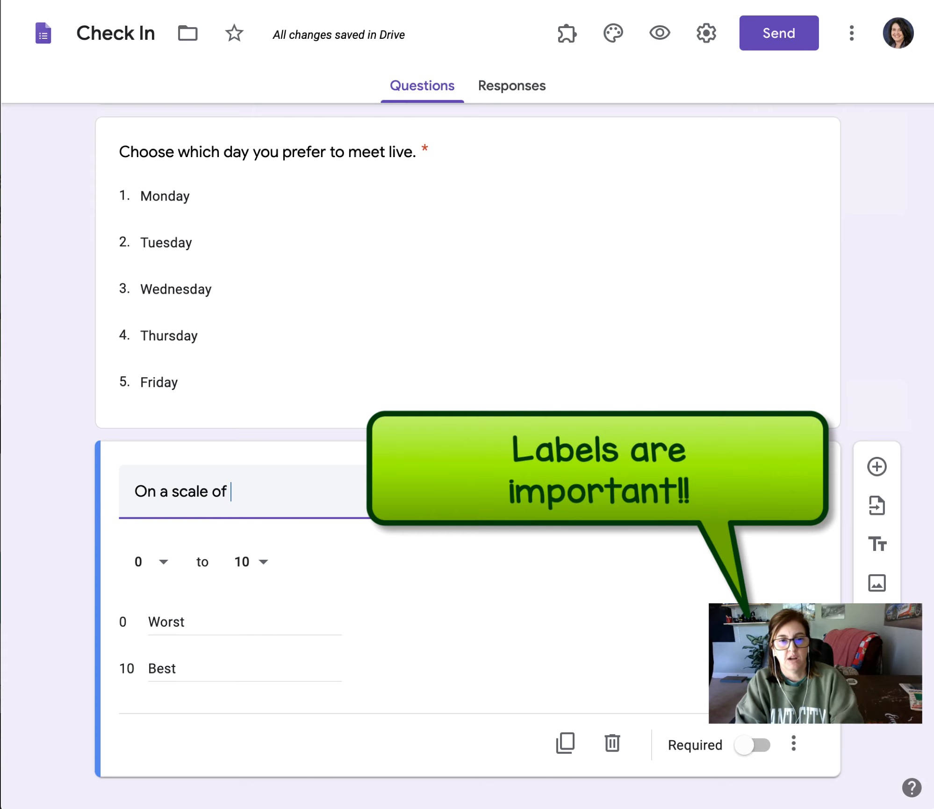
{"action": "type", "text": "0 to "}
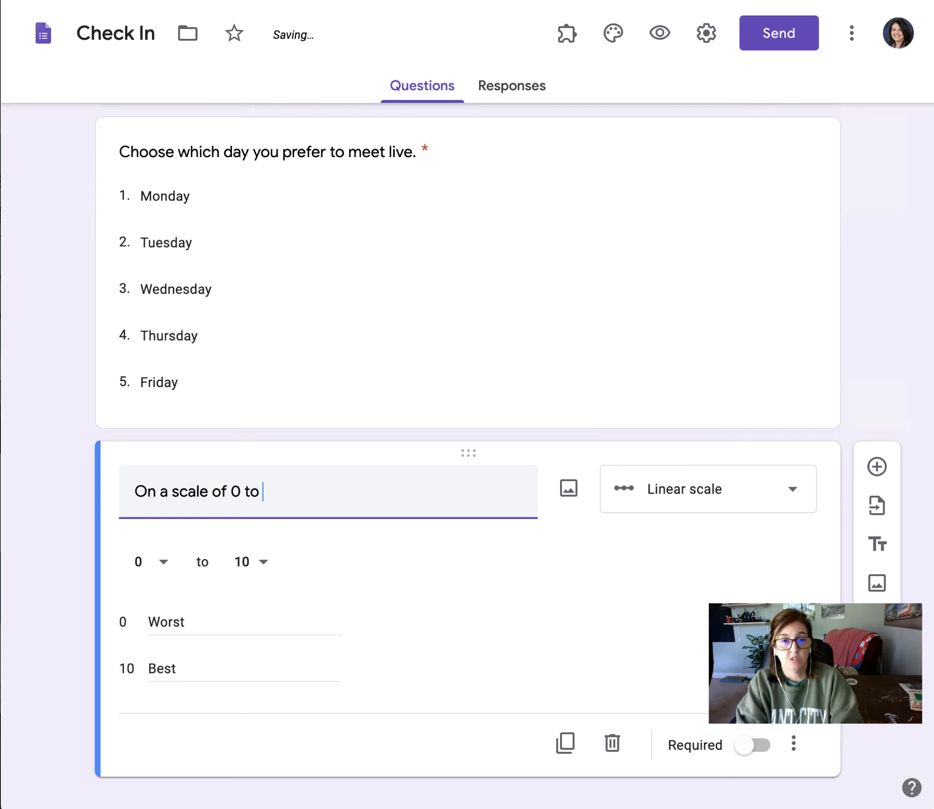
{"action": "type", "text": "10, ten bein"}
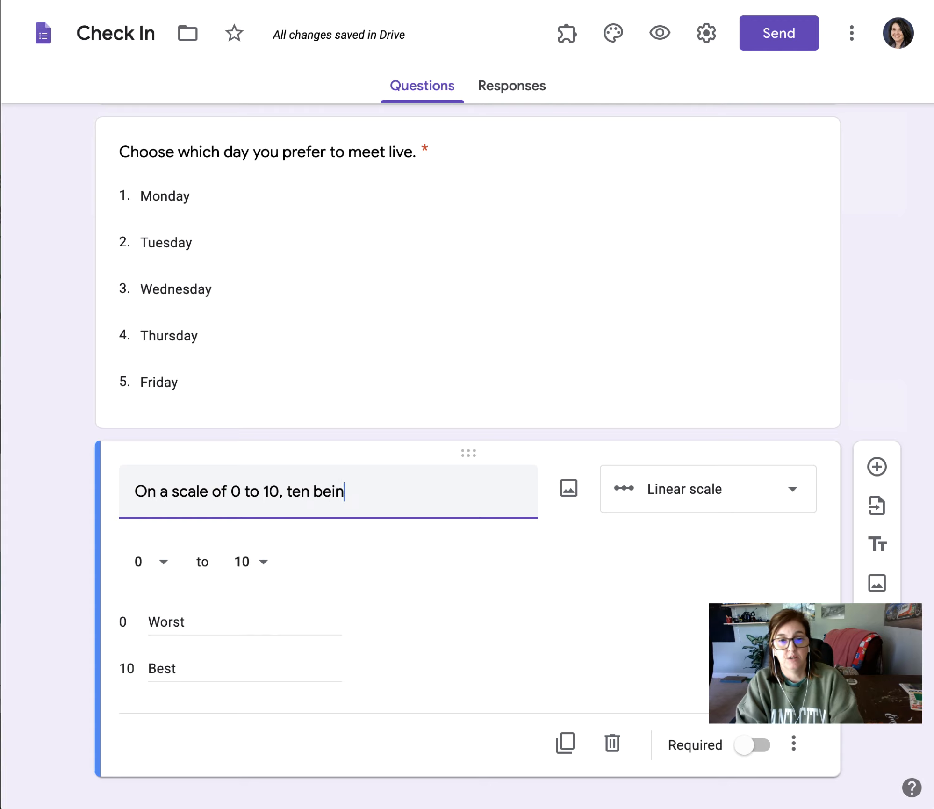
{"action": "type", "text": "g best, how do yo"}
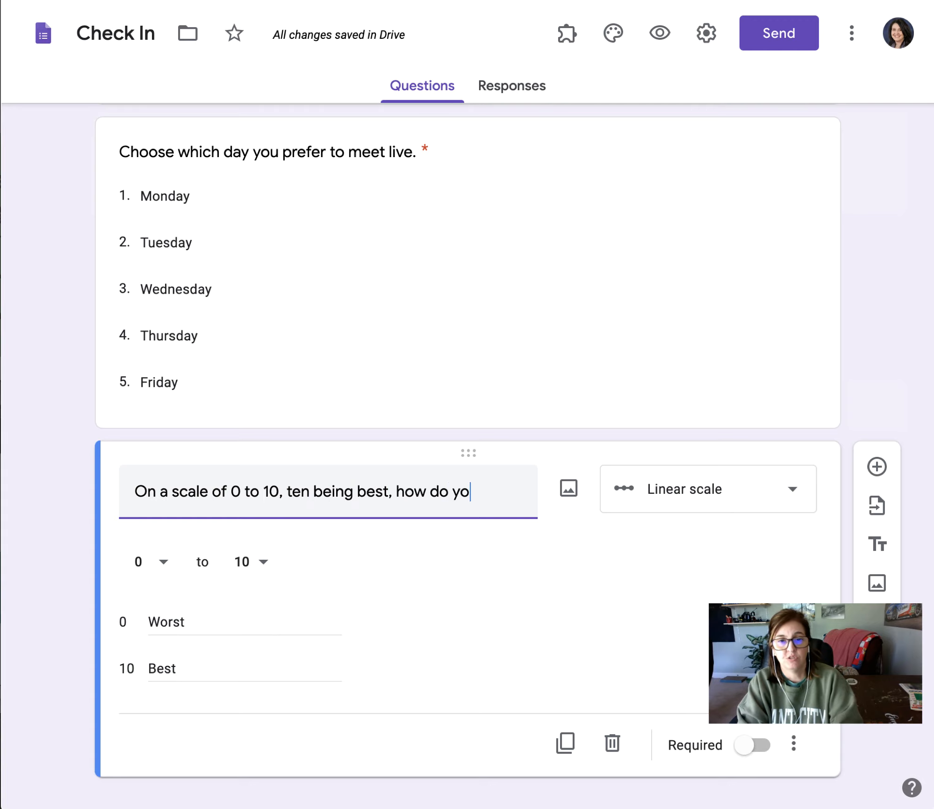
{"action": "type", "text": "u feel today?"}
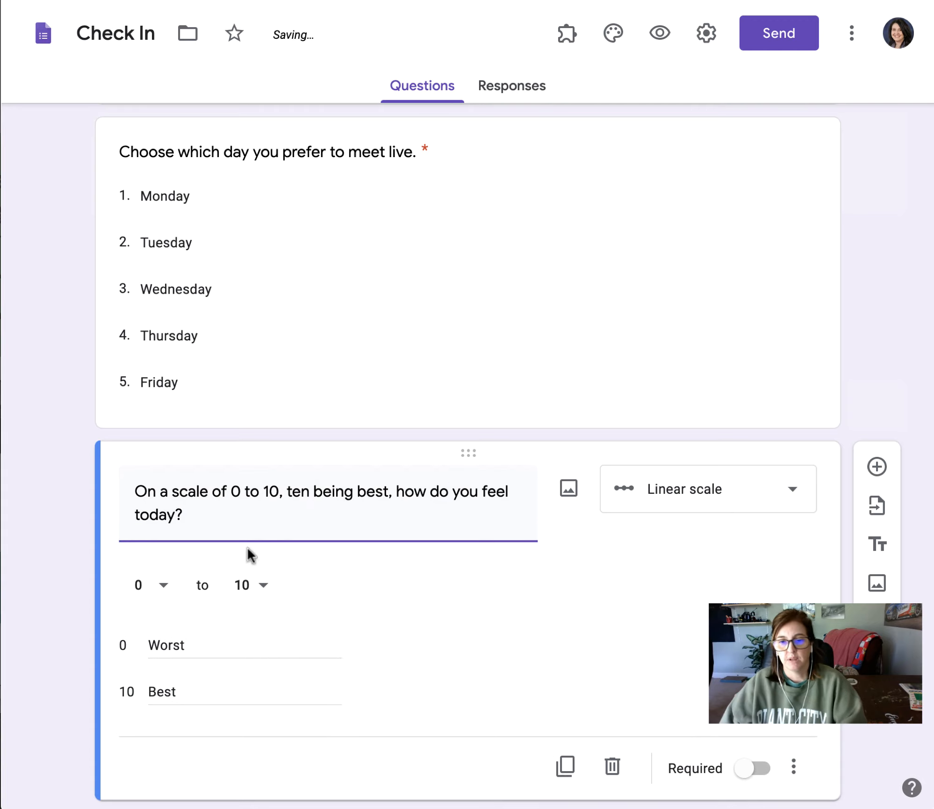
{"action": "left_click", "coordinate": [754, 768]}
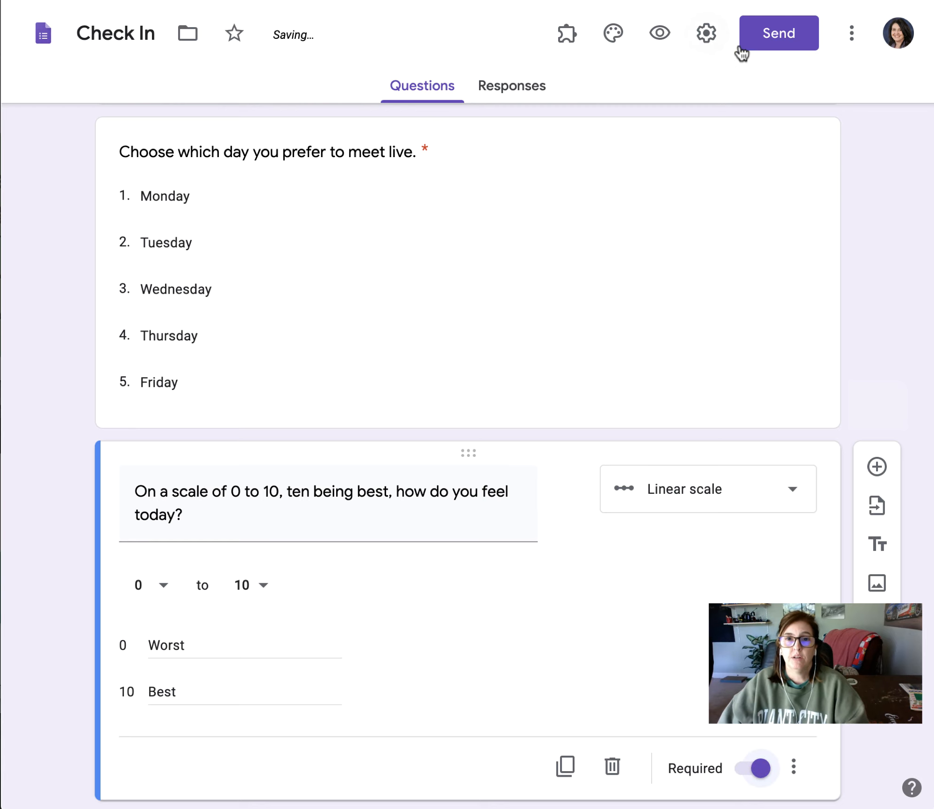
Step: Preview the form, test ratings 6, 4 and 3 on the feelings scale, and leave without submitting
{"action": "left_click", "coordinate": [660, 37]}
{"action": "scroll", "coordinate": [664, 407], "scroll_direction": "down", "scroll_amount": 7}
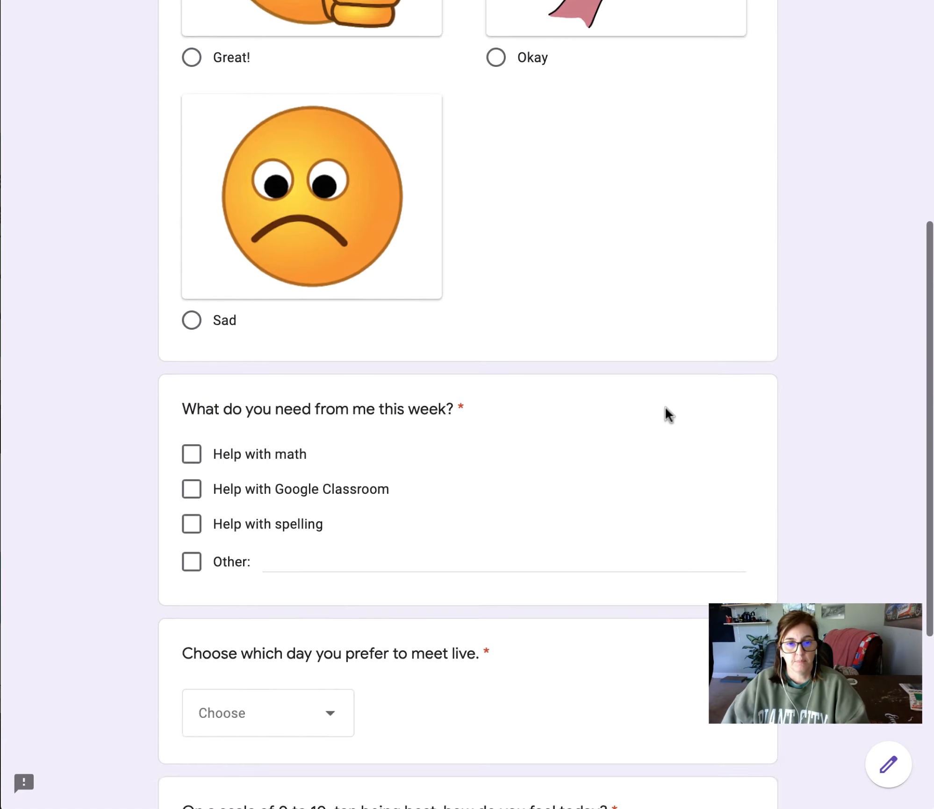
{"action": "scroll", "coordinate": [665, 407], "scroll_direction": "down", "scroll_amount": 9}
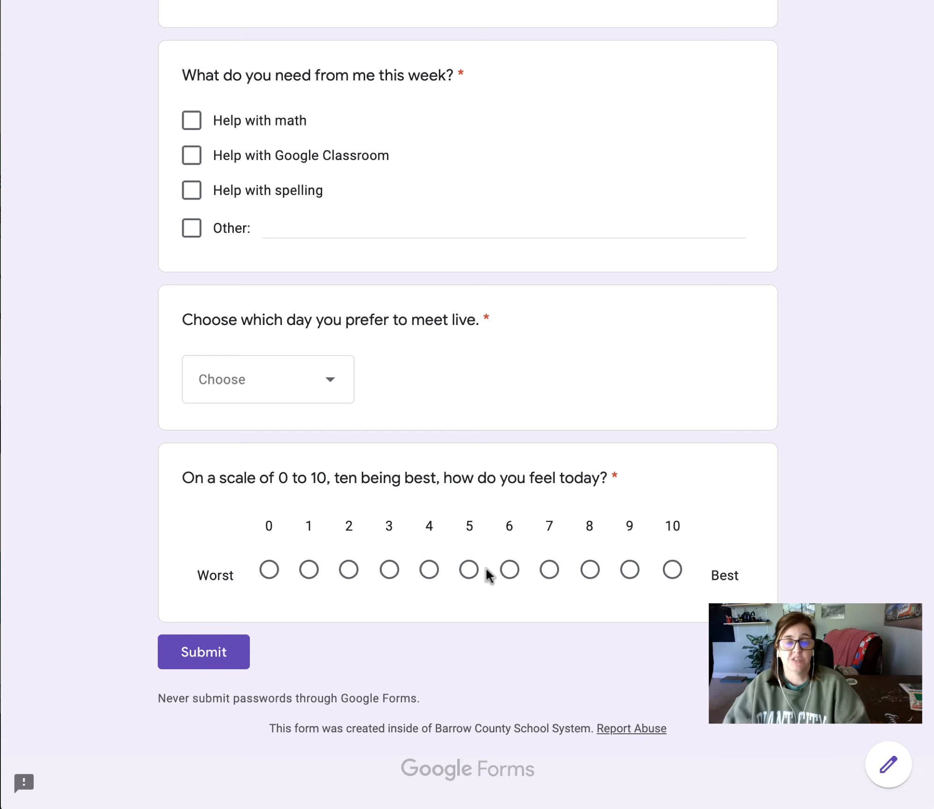
{"action": "left_click", "coordinate": [508, 572]}
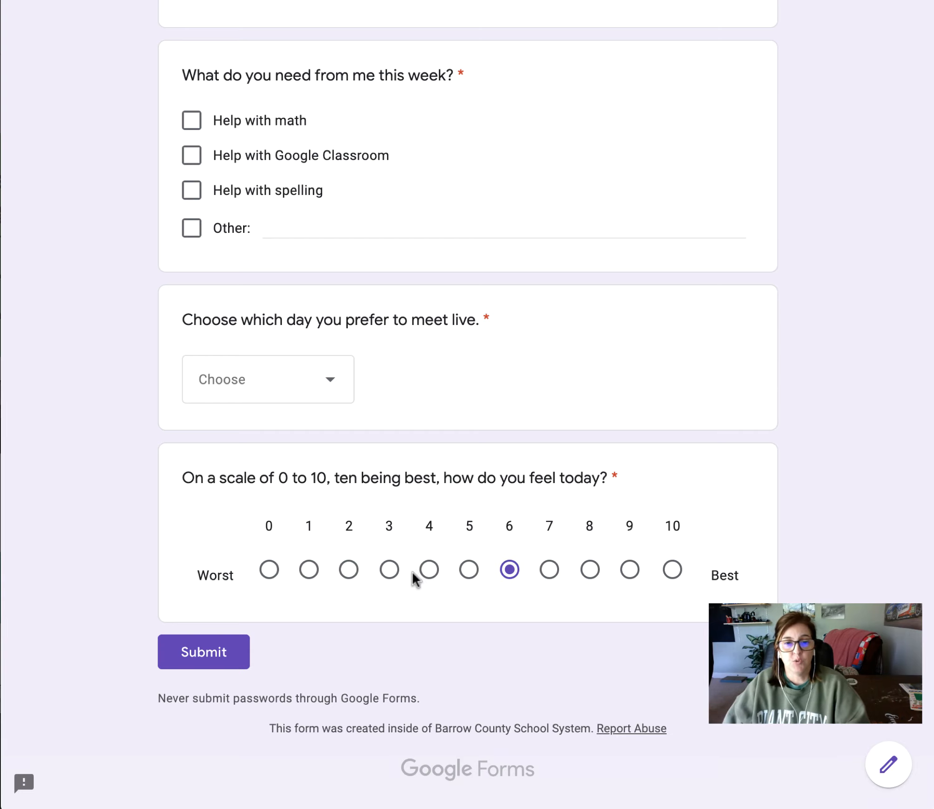
{"action": "left_click", "coordinate": [429, 575]}
{"action": "left_click", "coordinate": [390, 578]}
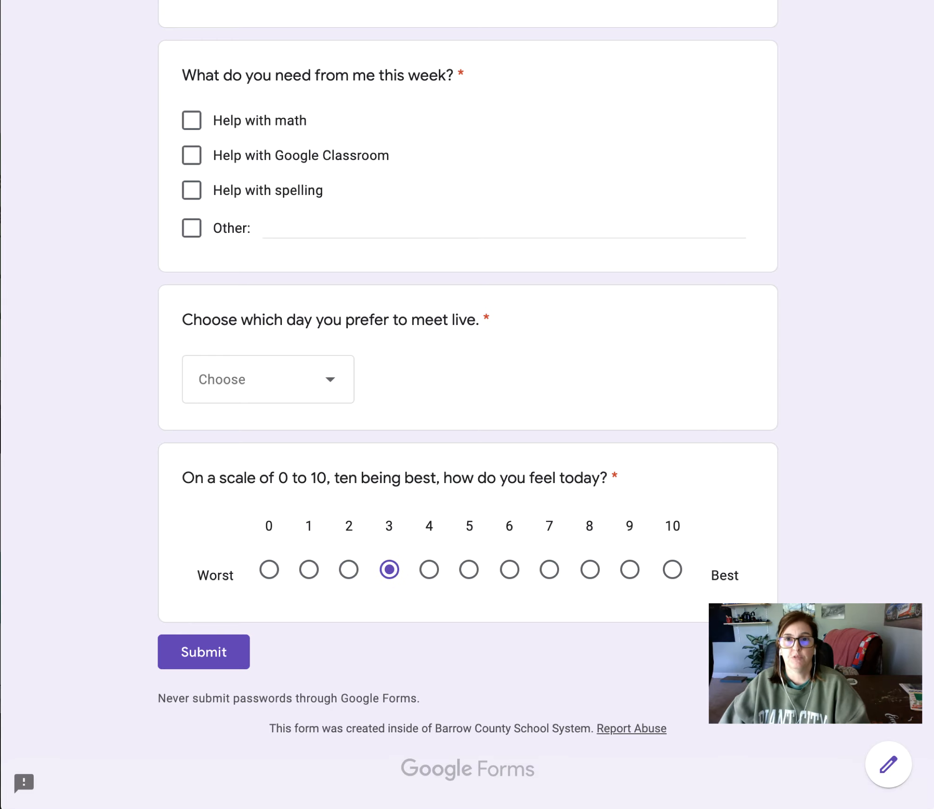
{"action": "key", "text": "super+w"}
{"action": "left_click", "coordinate": [709, 234]}
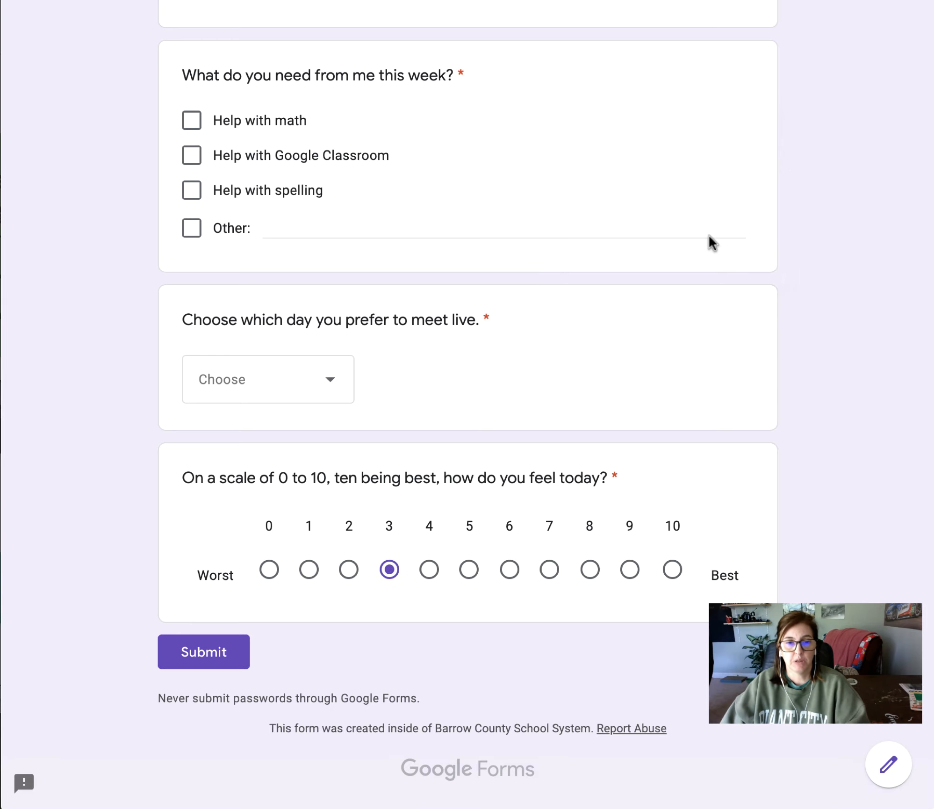
Step: Change the 0 to 10 mood question from a linear scale to a multiple choice grid
{"action": "scroll", "coordinate": [668, 499], "scroll_direction": "down", "scroll_amount": 2}
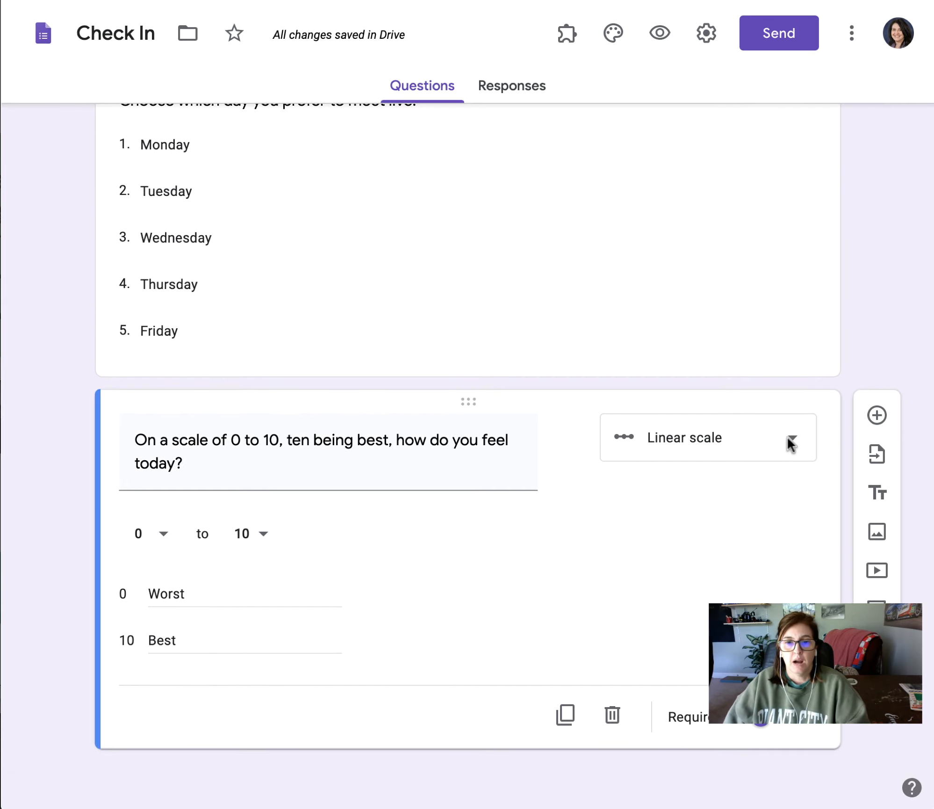
{"action": "left_click", "coordinate": [792, 440]}
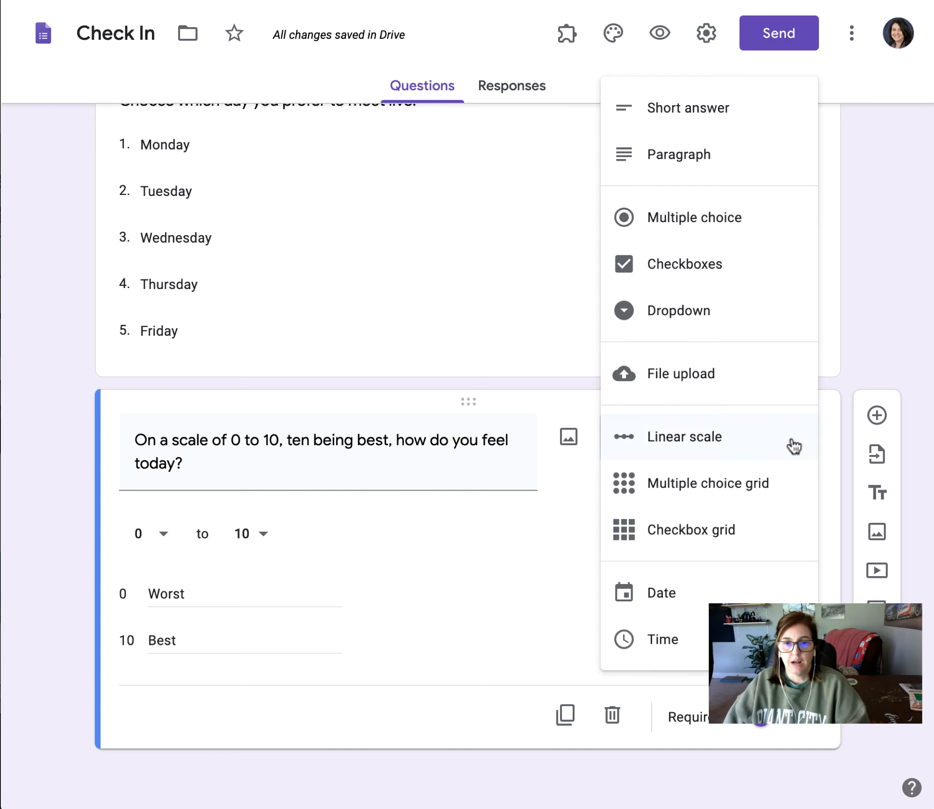
{"action": "left_click", "coordinate": [756, 489]}
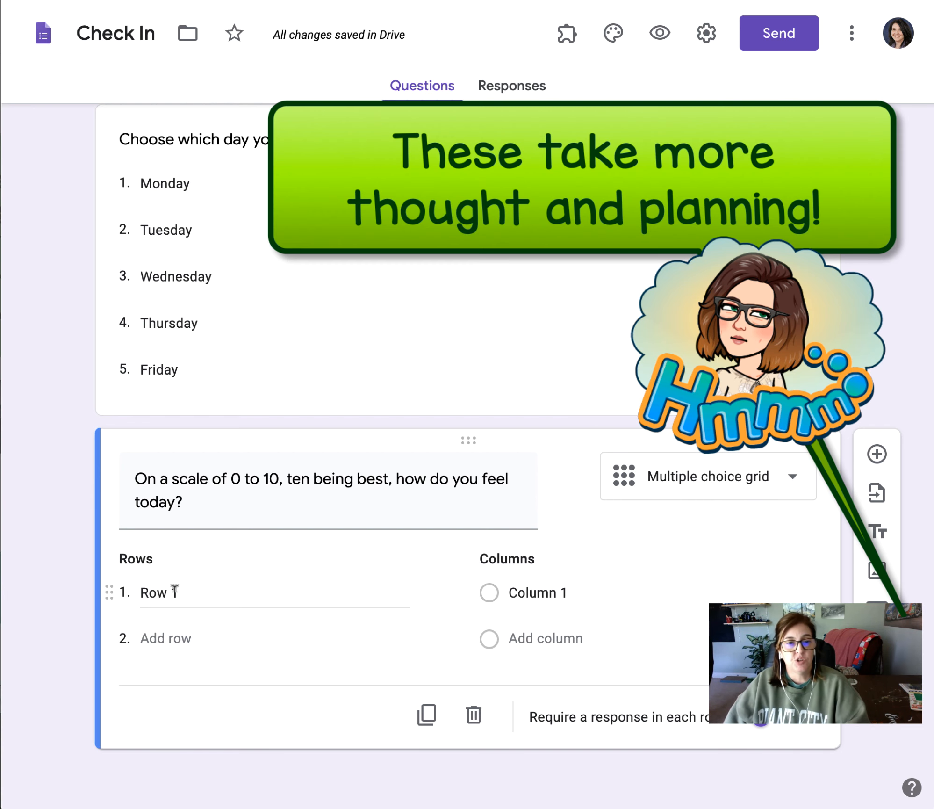
Step: Label the grid question's rows "Monday", "Tuesday" and "Wednesday"
{"action": "left_click", "coordinate": [206, 589]}
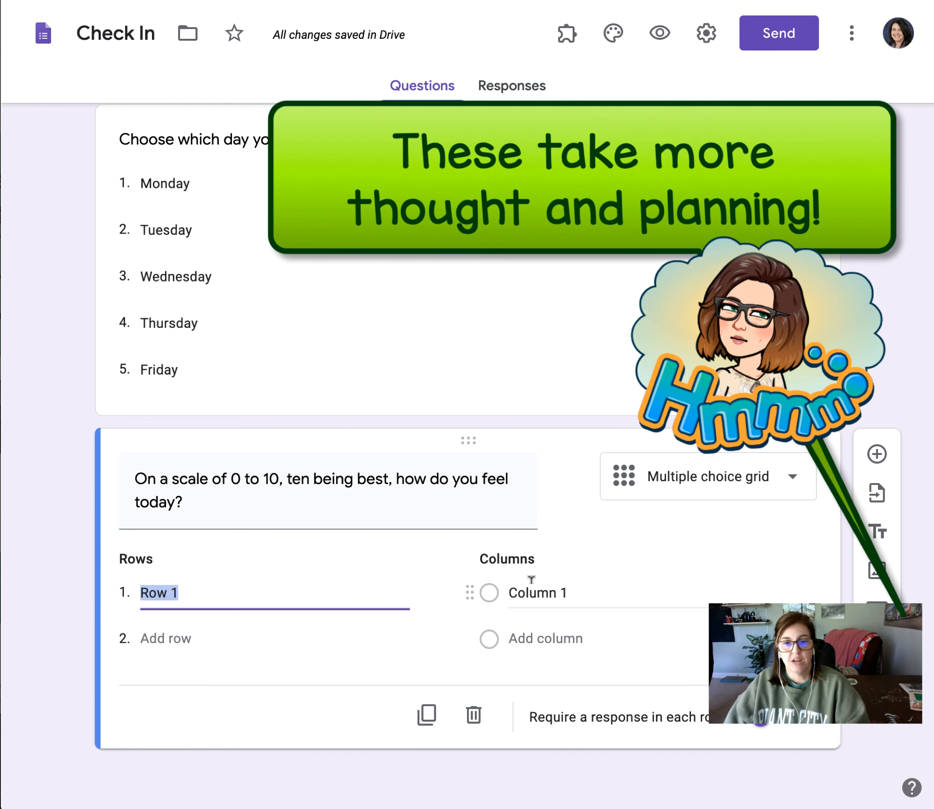
{"action": "left_click", "coordinate": [534, 590]}
{"action": "left_click", "coordinate": [192, 591]}
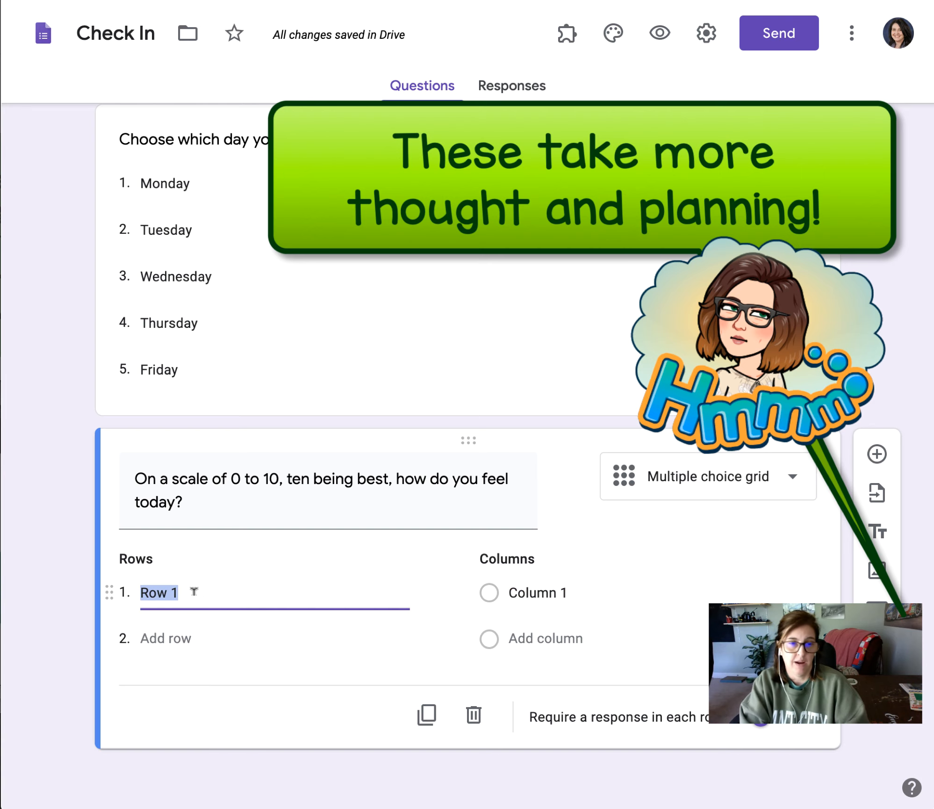
{"action": "type", "text": "Monday"}
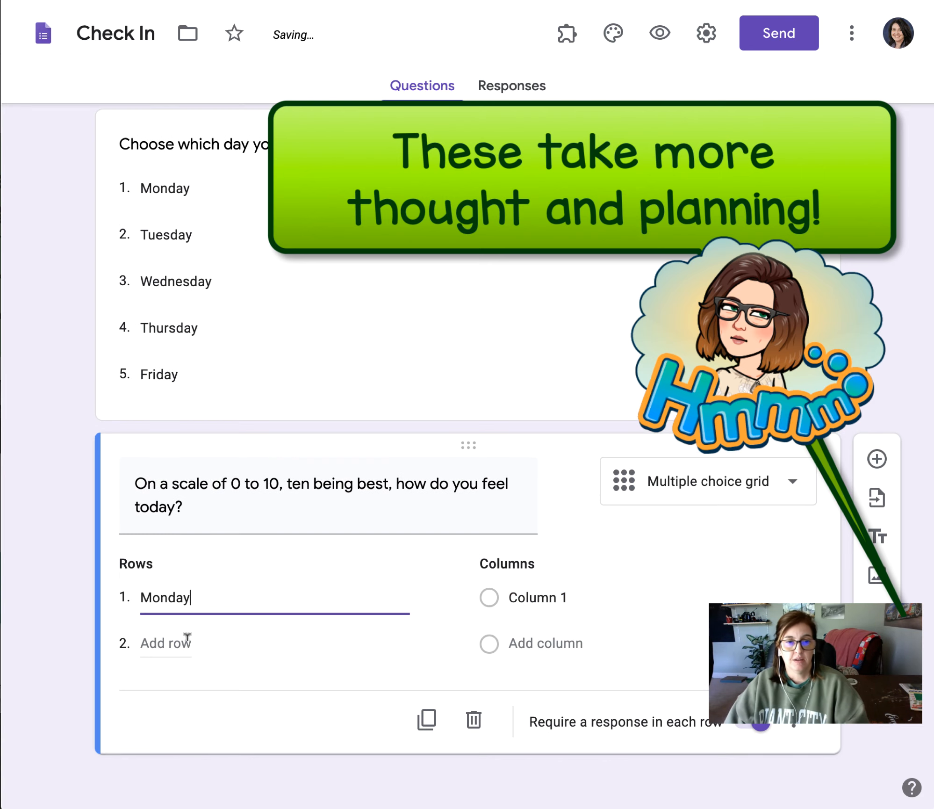
{"action": "left_click", "coordinate": [186, 638]}
{"action": "type", "text": "Tuesday"}
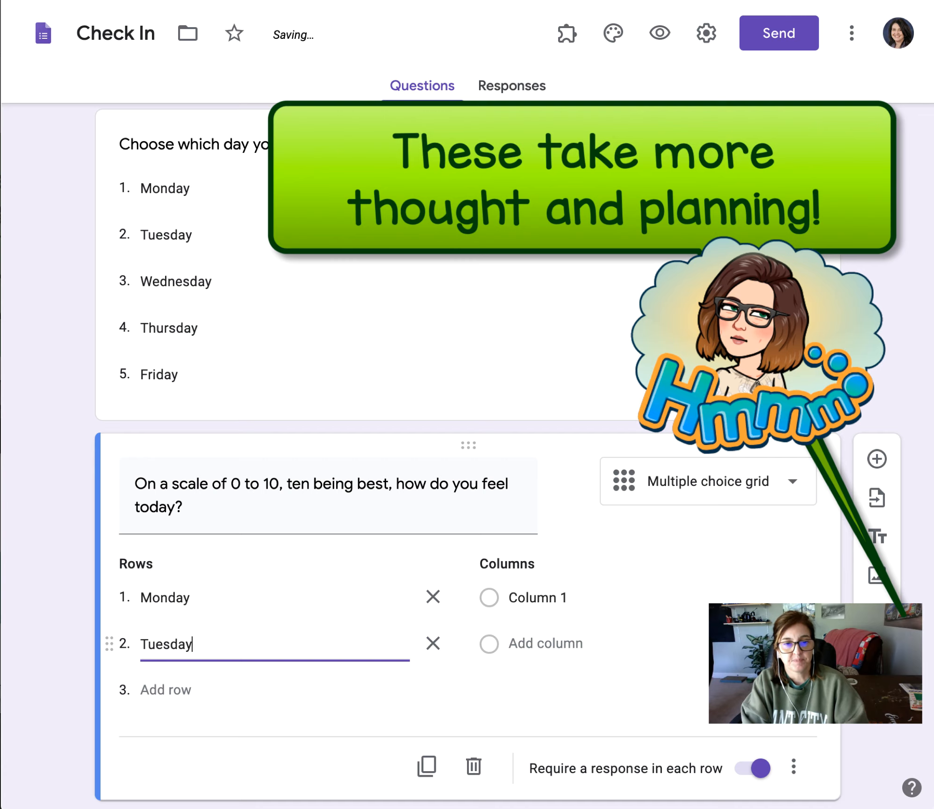
{"action": "key", "text": "Return"}
{"action": "type", "text": "Wednesday"}
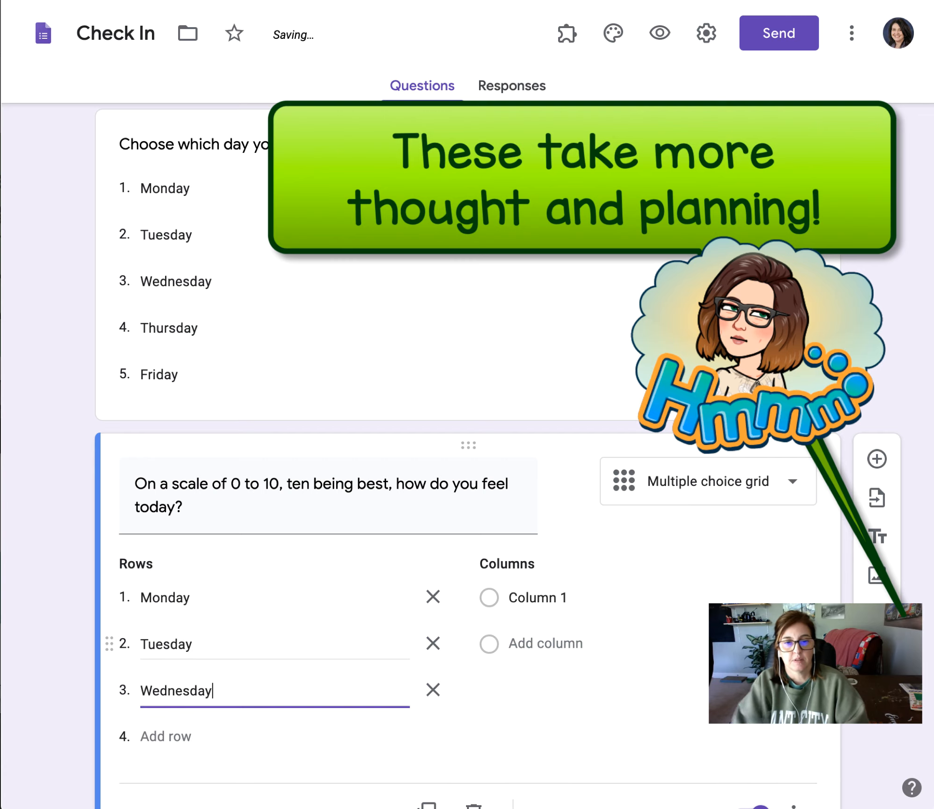
Step: Label the grid question's columns "Happy", "Sad" and "Okay"
{"action": "left_click", "coordinate": [531, 596]}
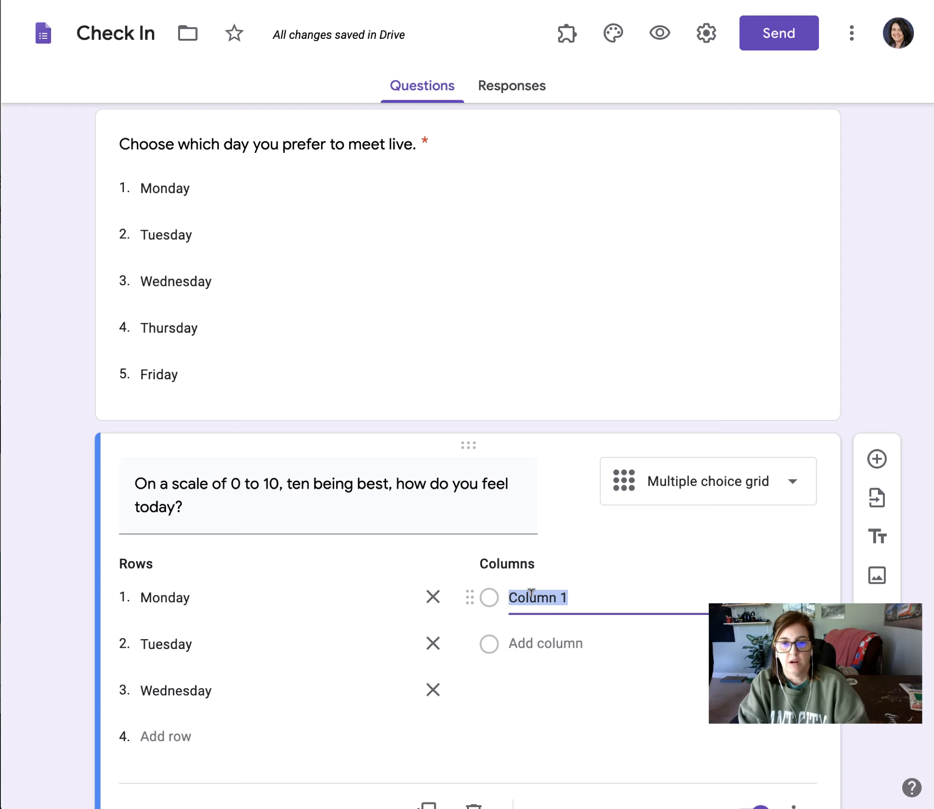
{"action": "type", "text": "Sad"}
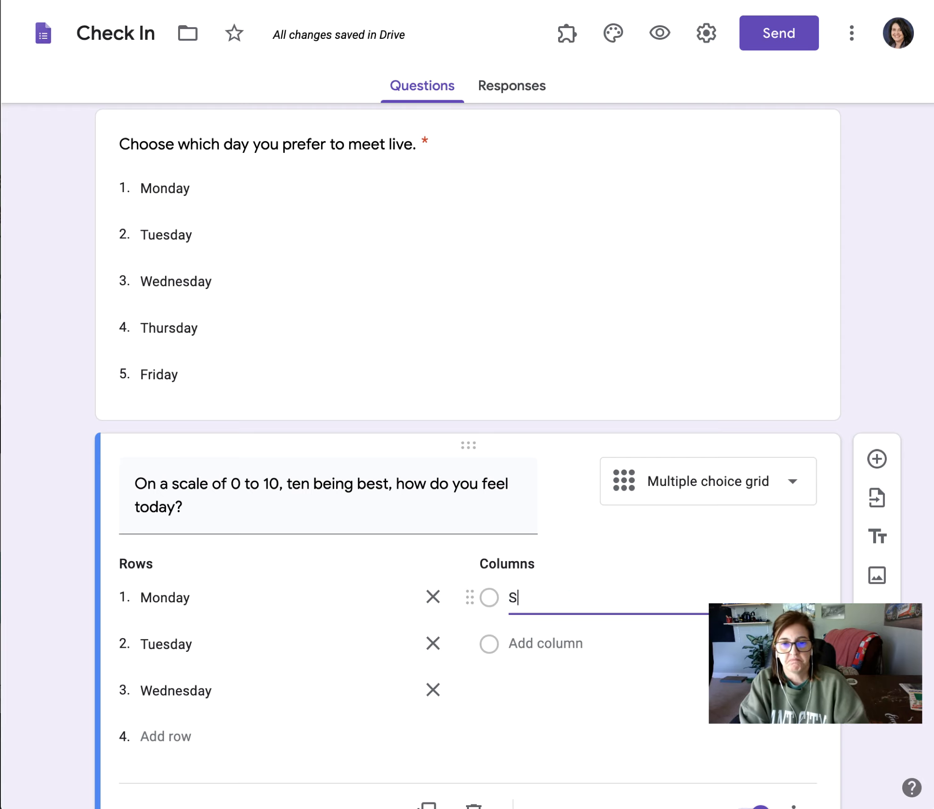
{"action": "key", "text": "BackSpace"}
{"action": "type", "text": "Happy"}
{"action": "key", "text": "Return"}
{"action": "type", "text": "Sad"}
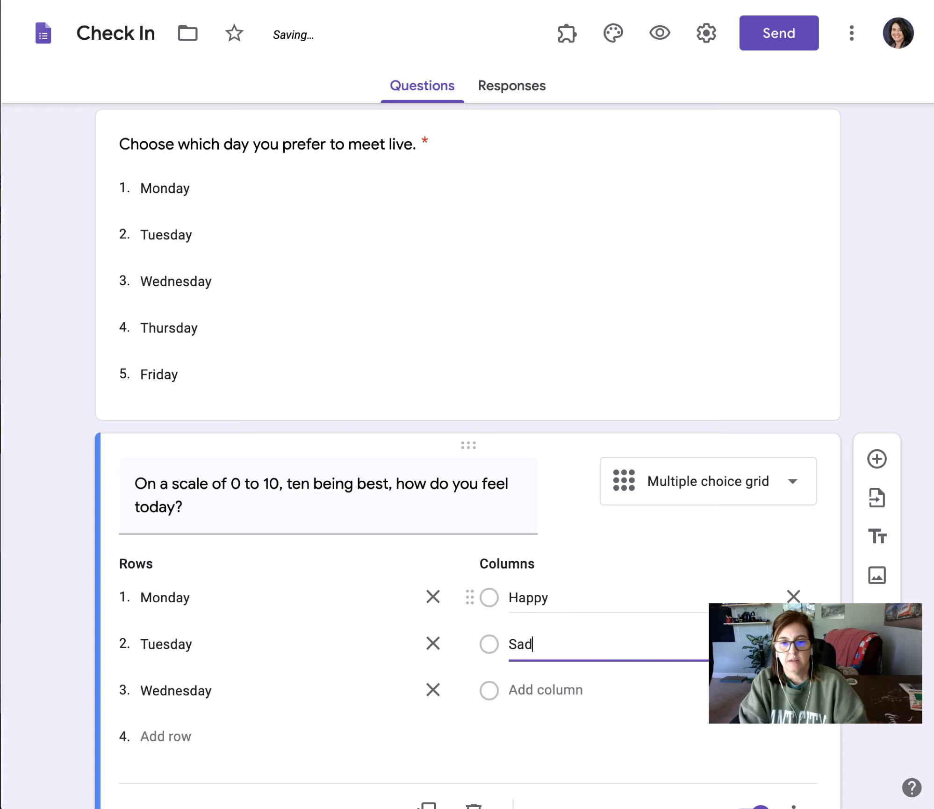
{"action": "key", "text": "Return"}
{"action": "type", "text": "Okda"}
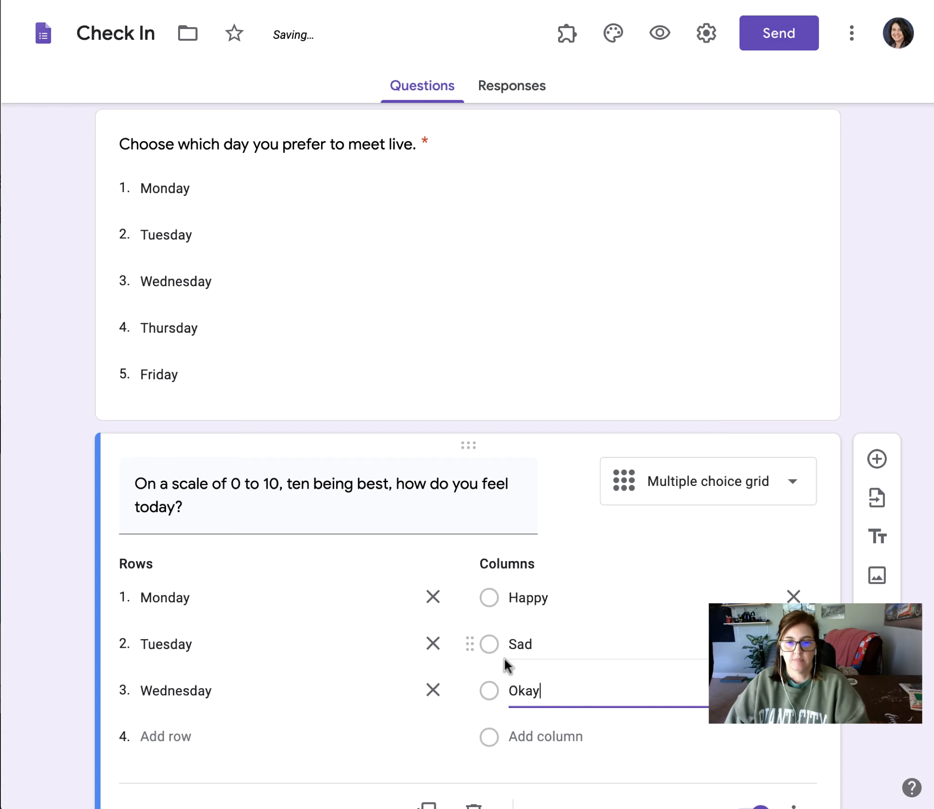
Step: Remove the Wednesday row from the grid and preview the grid question at the end of the form
{"action": "left_click", "coordinate": [431, 690]}
{"action": "left_click", "coordinate": [662, 35]}
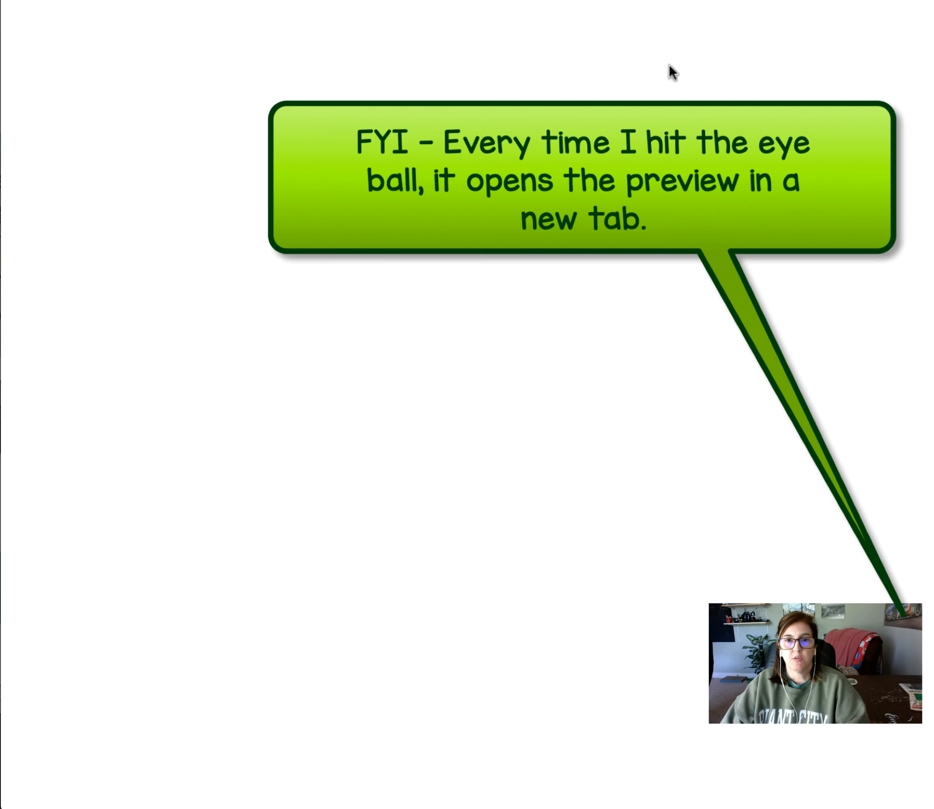
{"action": "scroll", "coordinate": [667, 325], "scroll_direction": "down", "scroll_amount": 10}
{"action": "scroll", "coordinate": [669, 334], "scroll_direction": "down", "scroll_amount": 5}
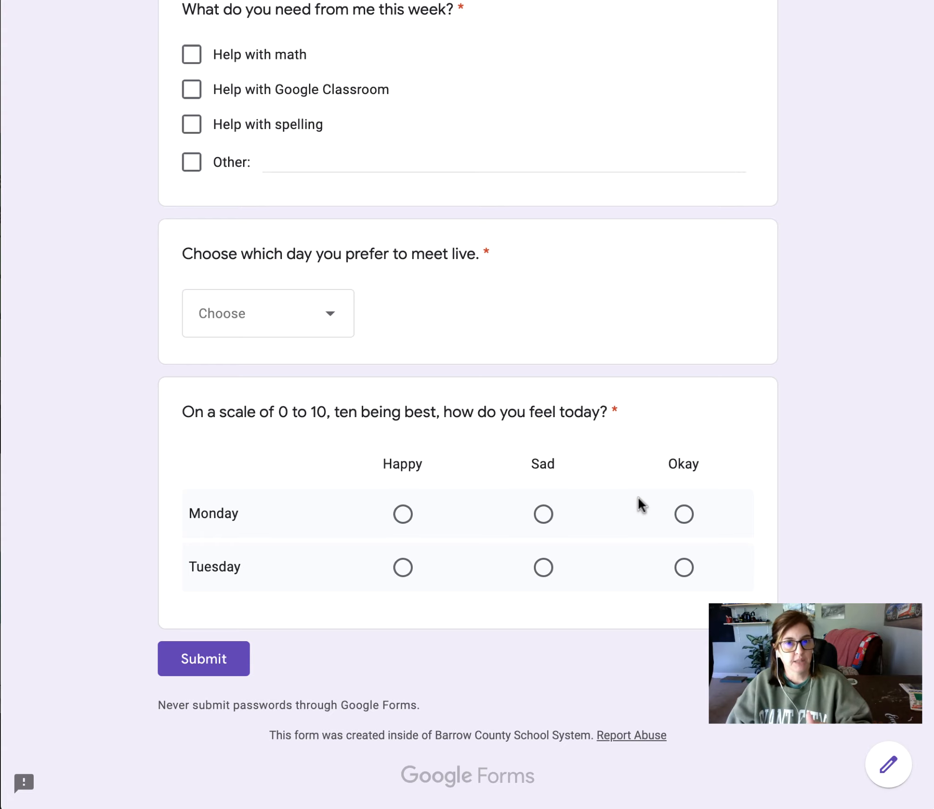
{"action": "scroll", "coordinate": [631, 519], "scroll_direction": "up", "scroll_amount": 2}
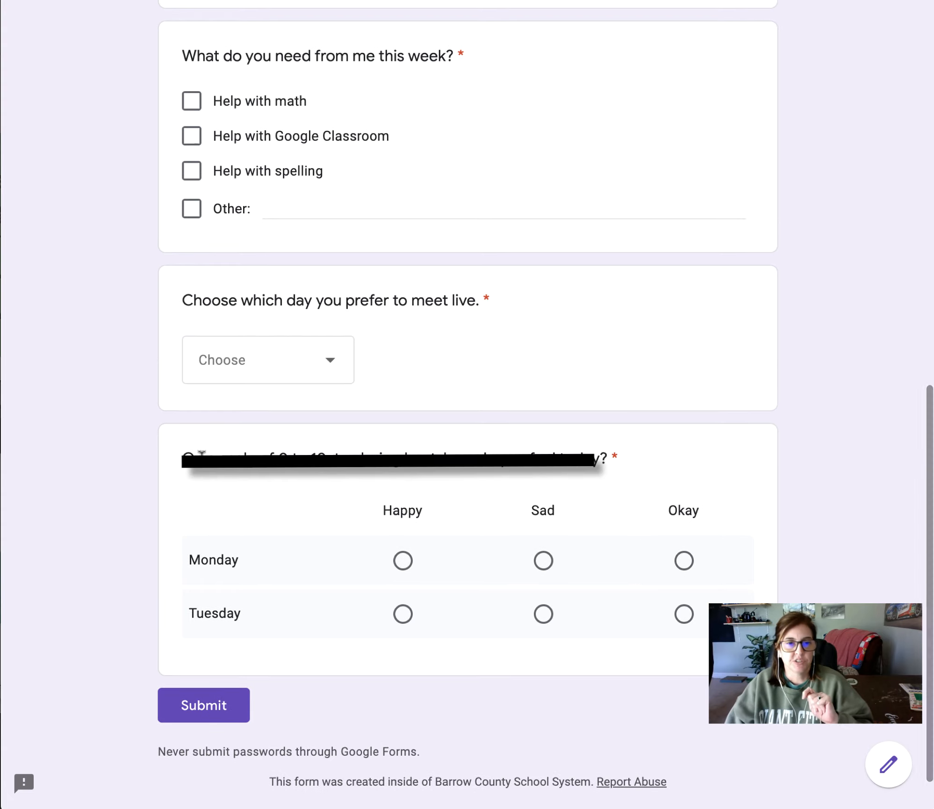
{"action": "left_click_drag", "start_coordinate": [202, 454], "coordinate": [651, 454]}
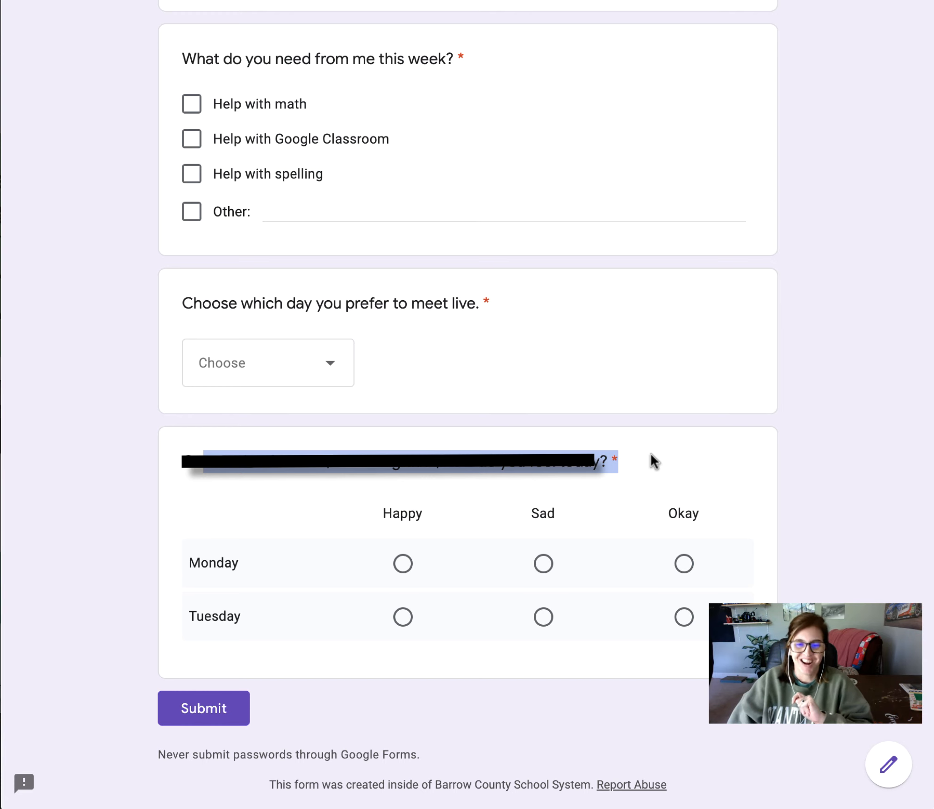
{"action": "scroll", "coordinate": [651, 454], "scroll_direction": "down", "scroll_amount": 2}
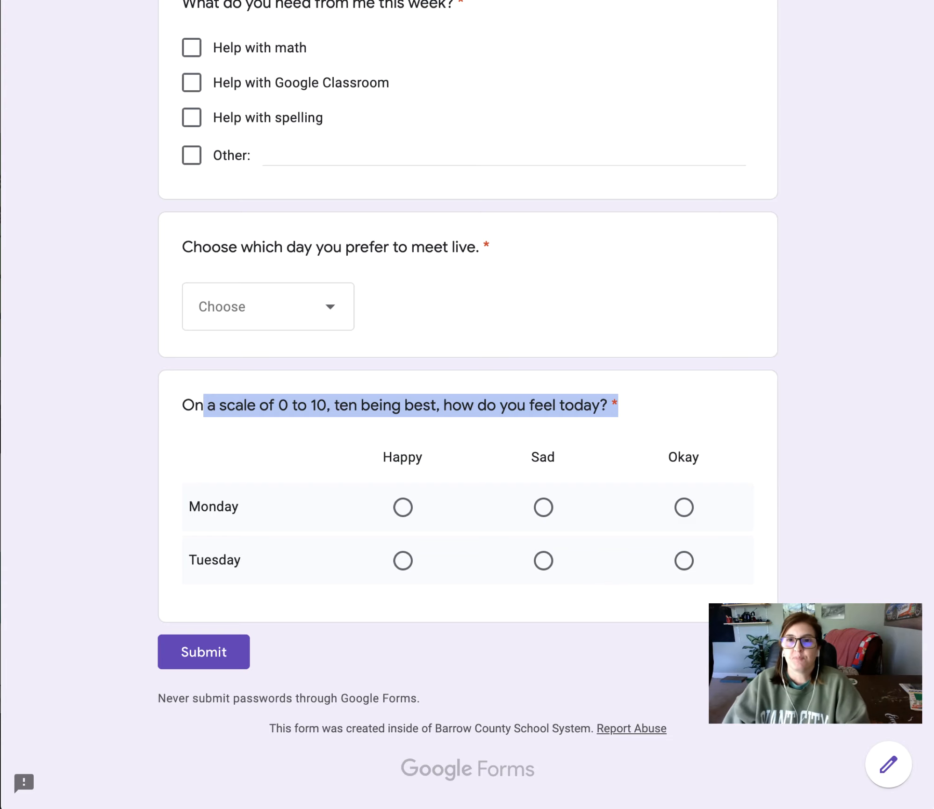
{"action": "key", "text": "ctrl+shift+Tab"}
Step: Change the grid question's type to a checkbox grid
{"action": "scroll", "coordinate": [633, 529], "scroll_direction": "down", "scroll_amount": 3}
{"action": "left_click", "coordinate": [759, 385]}
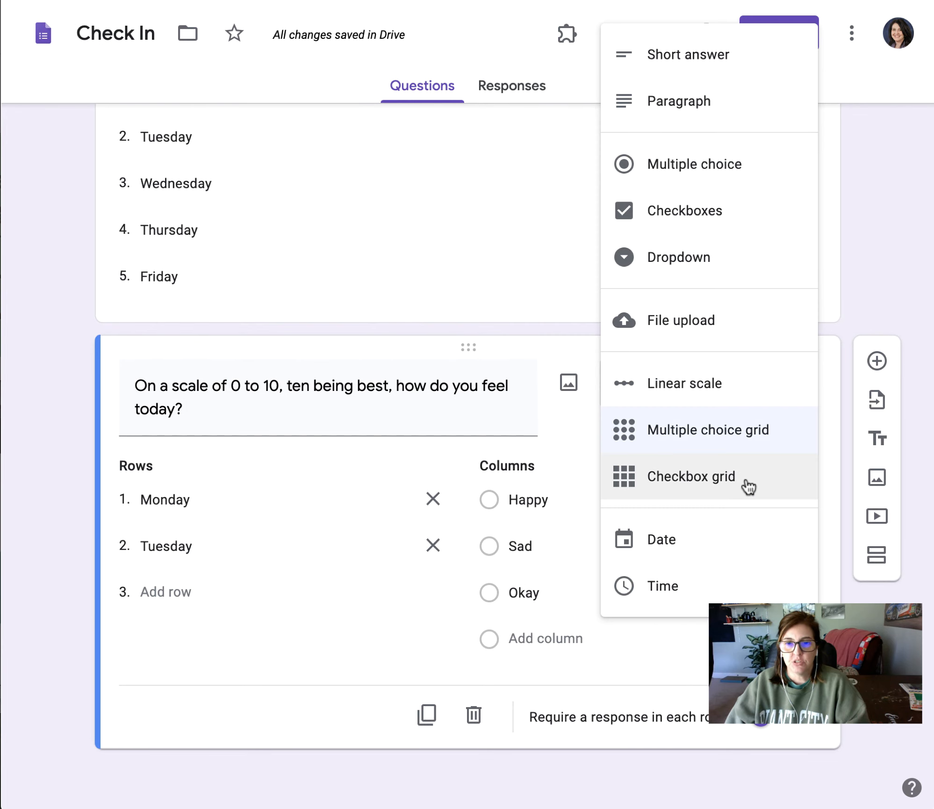
{"action": "left_click", "coordinate": [747, 482]}
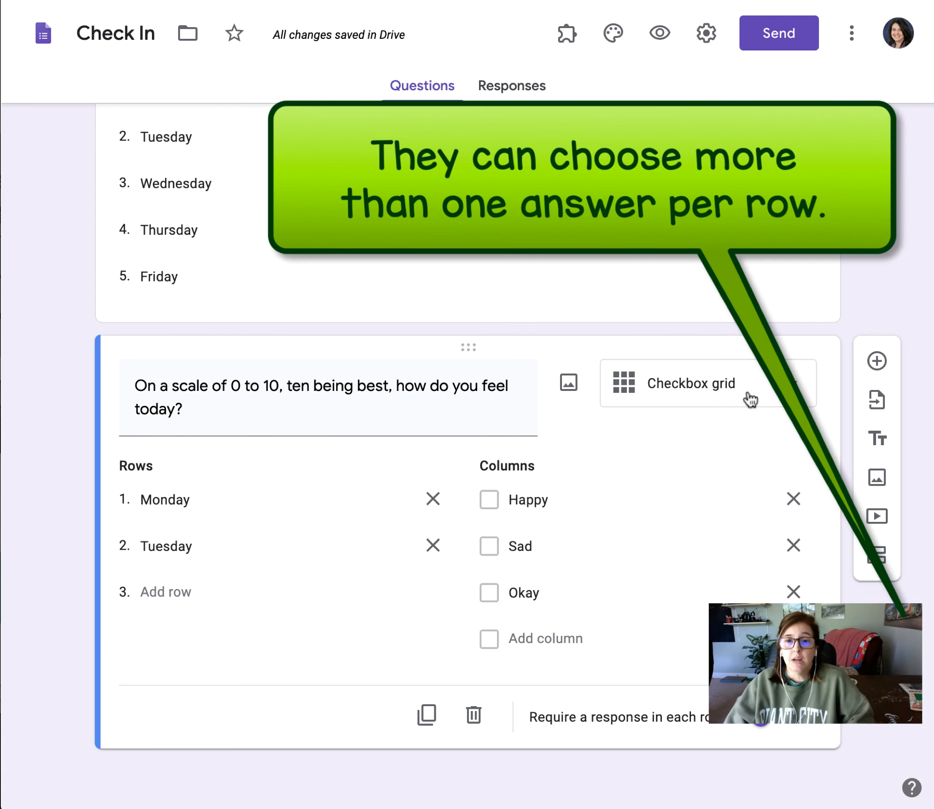
Step: Preview the form and tick Happy and Sad for Monday and Sad for Tuesday in the checkbox grid
{"action": "left_click", "coordinate": [661, 34]}
{"action": "scroll", "coordinate": [590, 602], "scroll_direction": "down", "scroll_amount": 15}
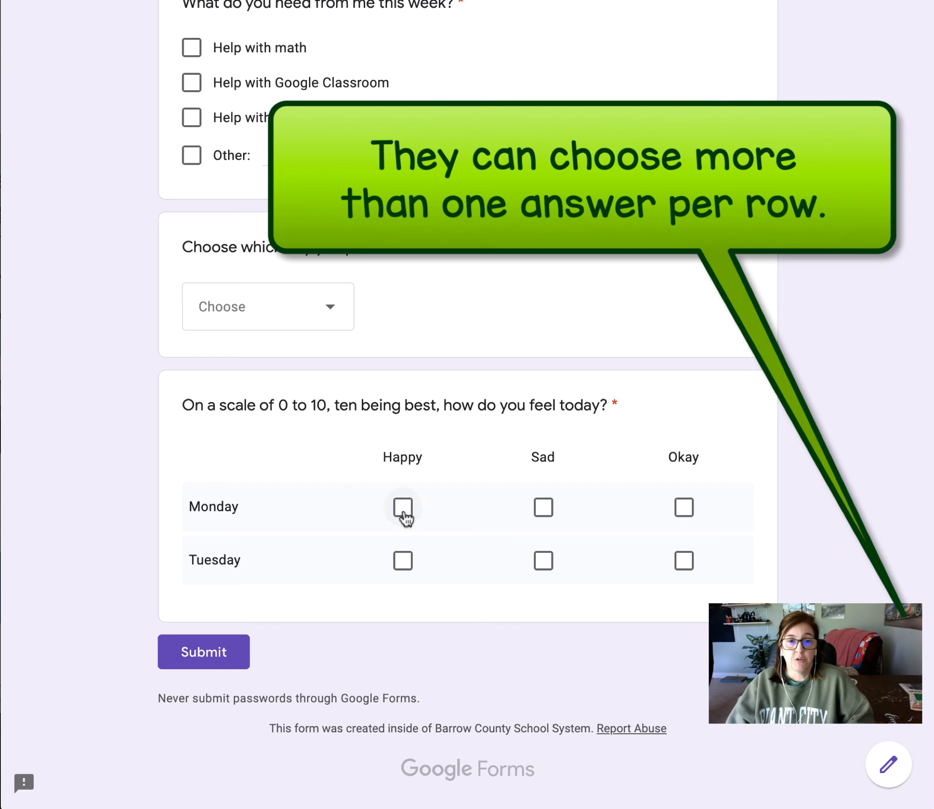
{"action": "left_click", "coordinate": [404, 512]}
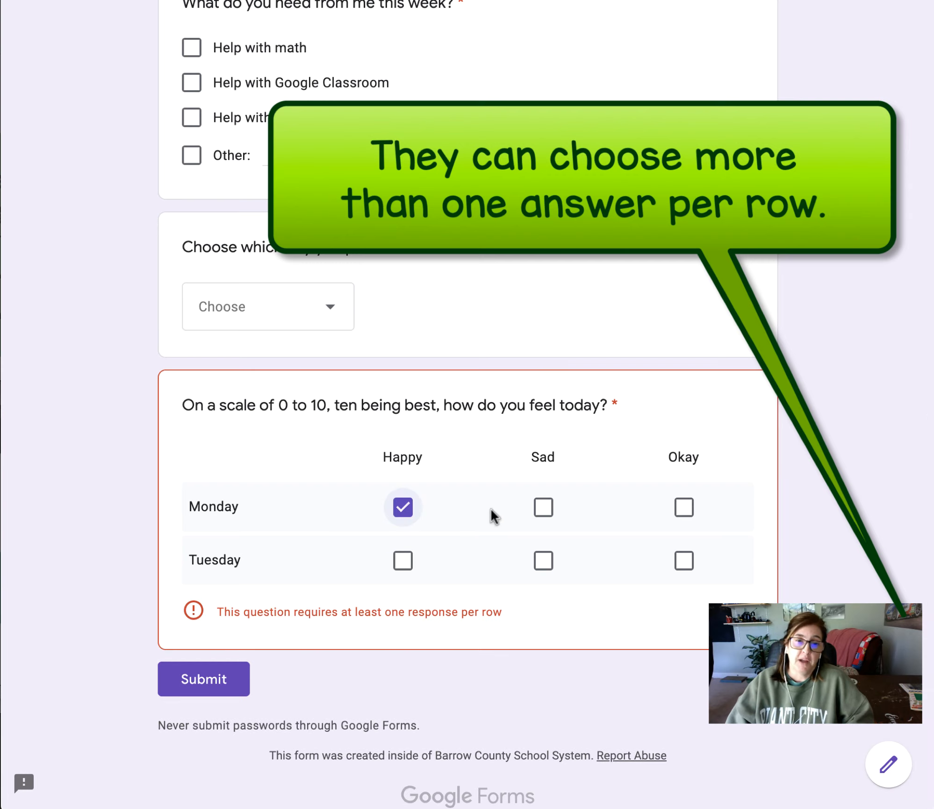
{"action": "left_click", "coordinate": [549, 511]}
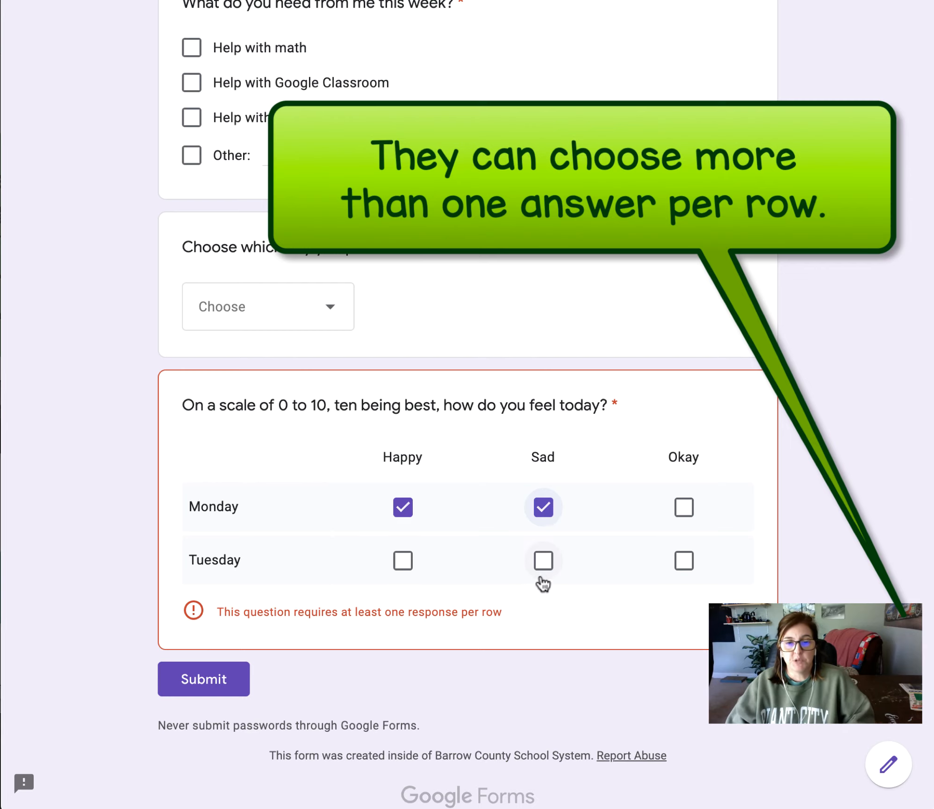
{"action": "left_click", "coordinate": [542, 563]}
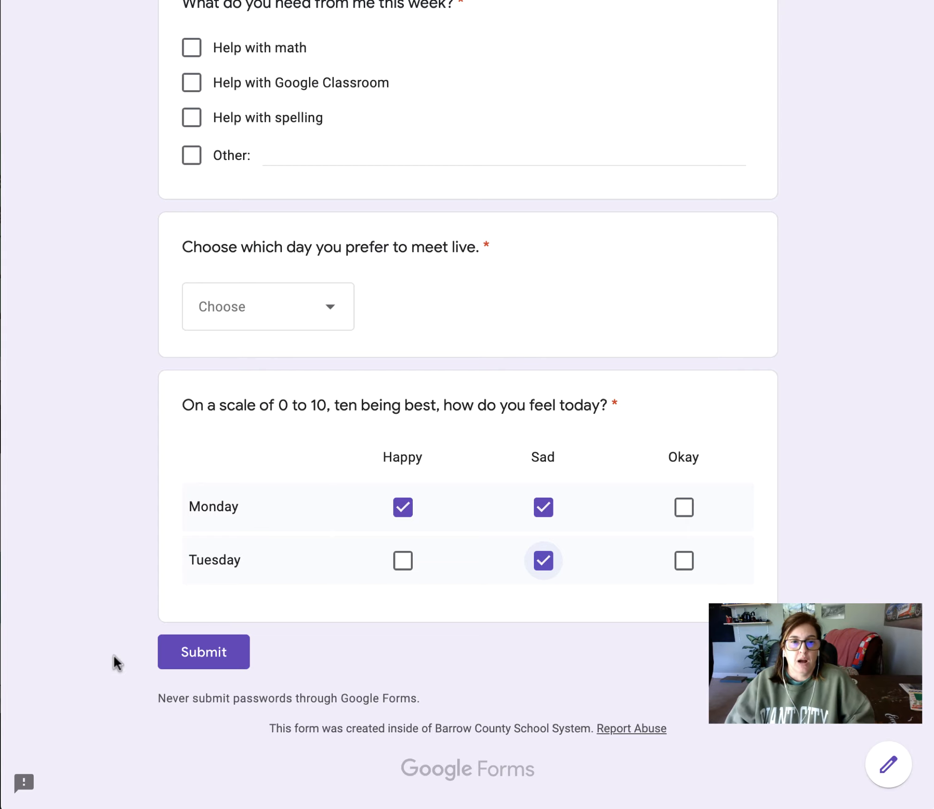
Step: Try to submit the partly answered form, review how the required questions are flagged, and close the preview
{"action": "left_click", "coordinate": [204, 660]}
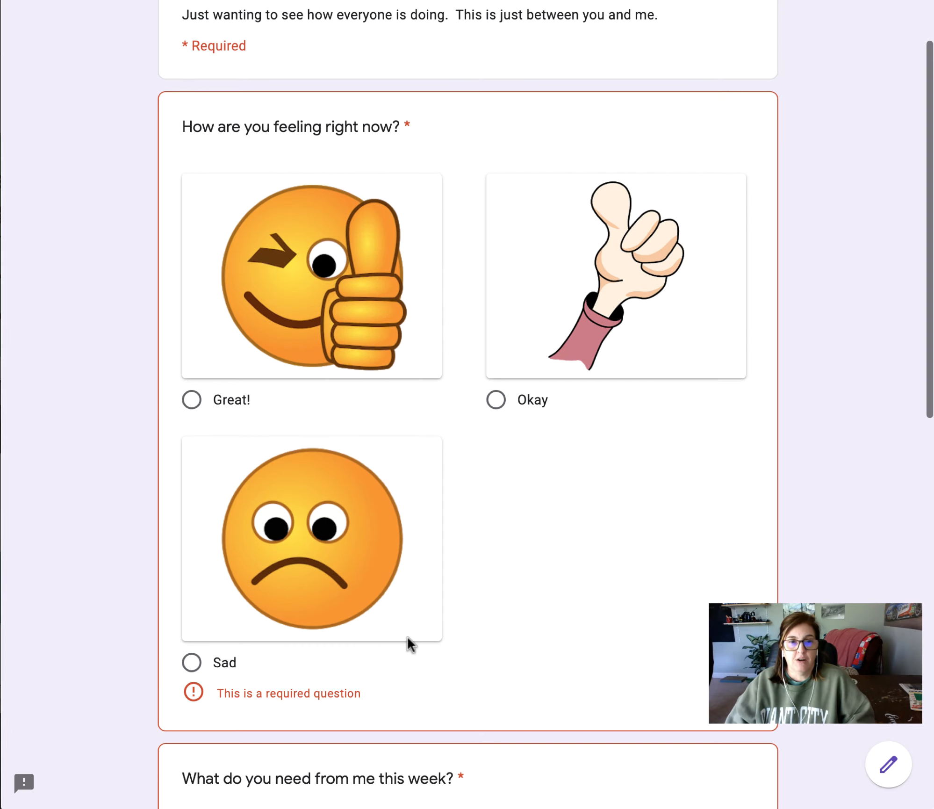
{"action": "scroll", "coordinate": [407, 636], "scroll_direction": "down", "scroll_amount": 2}
{"action": "scroll", "coordinate": [406, 636], "scroll_direction": "up", "scroll_amount": 5}
{"action": "scroll", "coordinate": [217, 542], "scroll_direction": "down", "scroll_amount": 10}
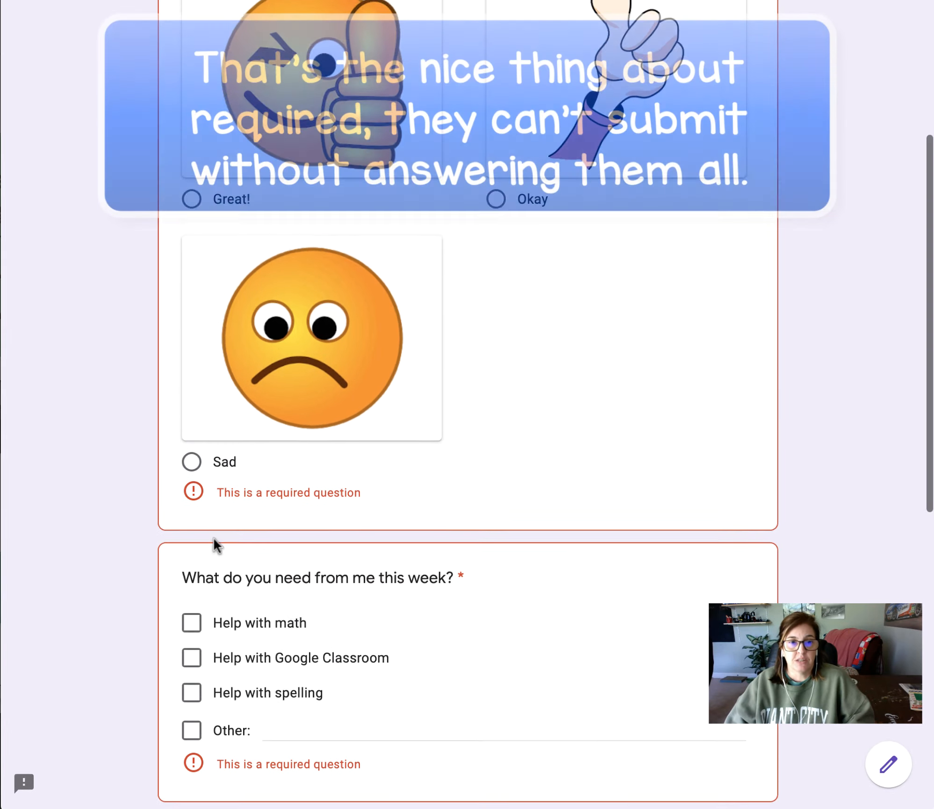
{"action": "scroll", "coordinate": [264, 569], "scroll_direction": "down", "scroll_amount": 5}
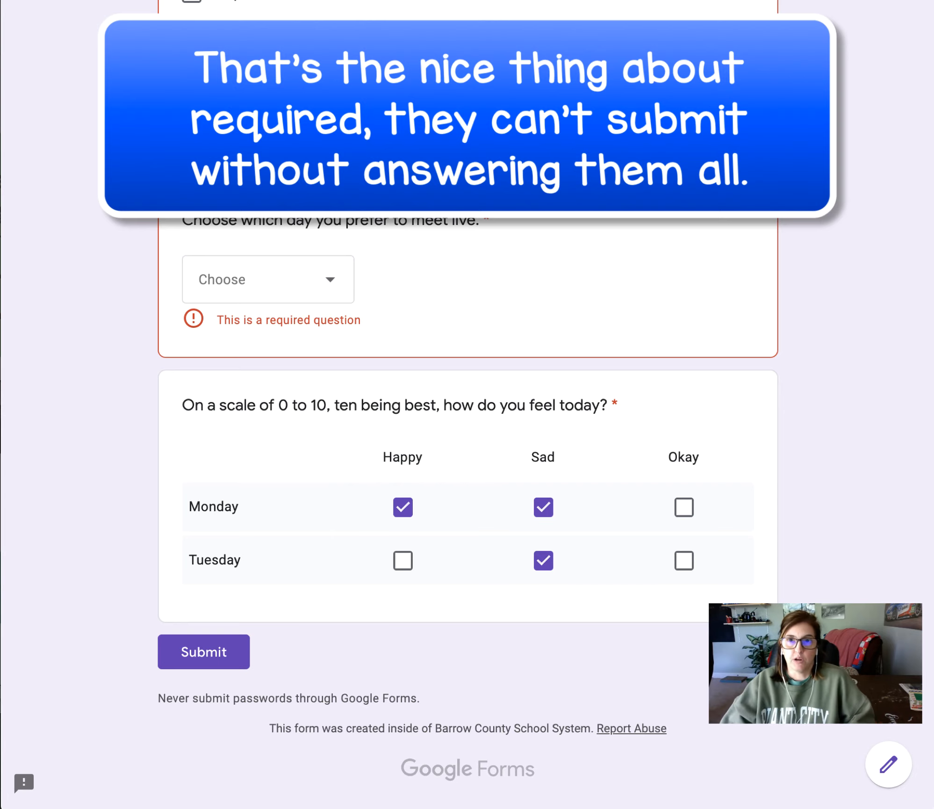
{"action": "key", "text": "super+w"}
{"action": "left_click", "coordinate": [686, 233]}
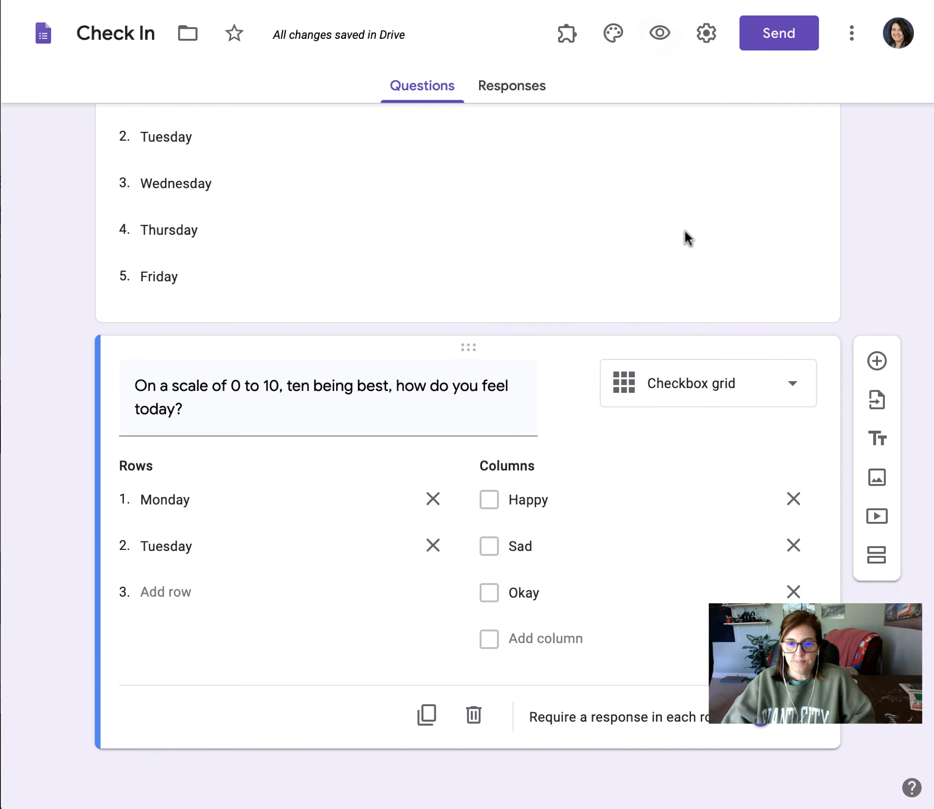
Step: Add a labelled United States map to the "How are you feeling right now?" question, found through a Google image search for "United States"
{"action": "scroll", "coordinate": [652, 510], "scroll_direction": "up", "scroll_amount": 12}
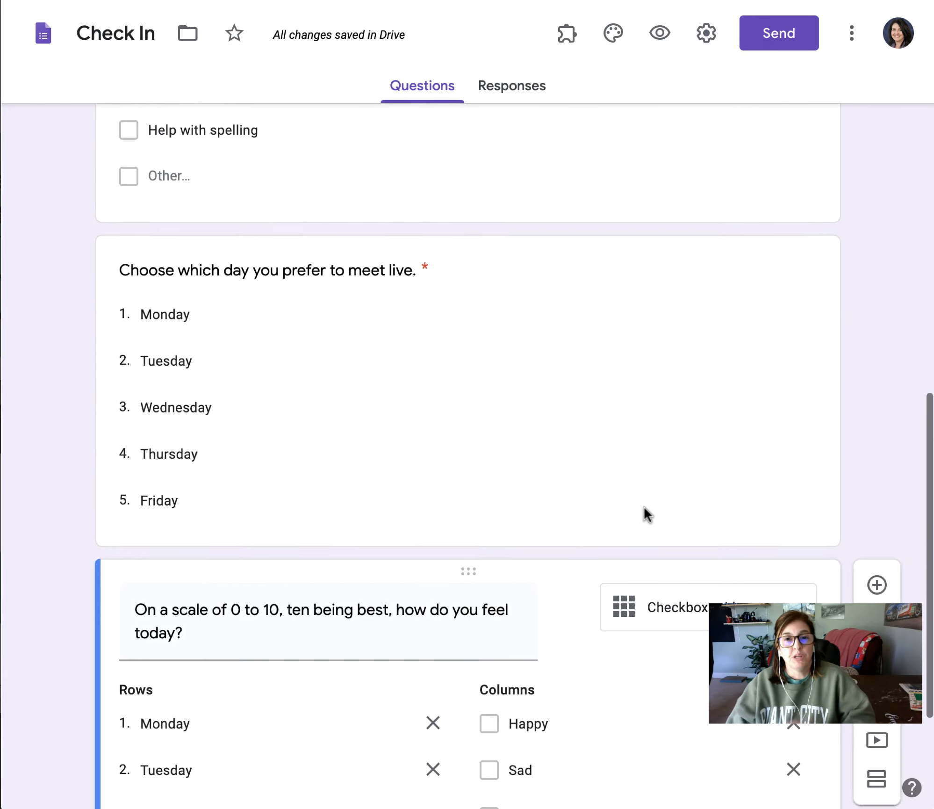
{"action": "scroll", "coordinate": [644, 508], "scroll_direction": "up", "scroll_amount": 10}
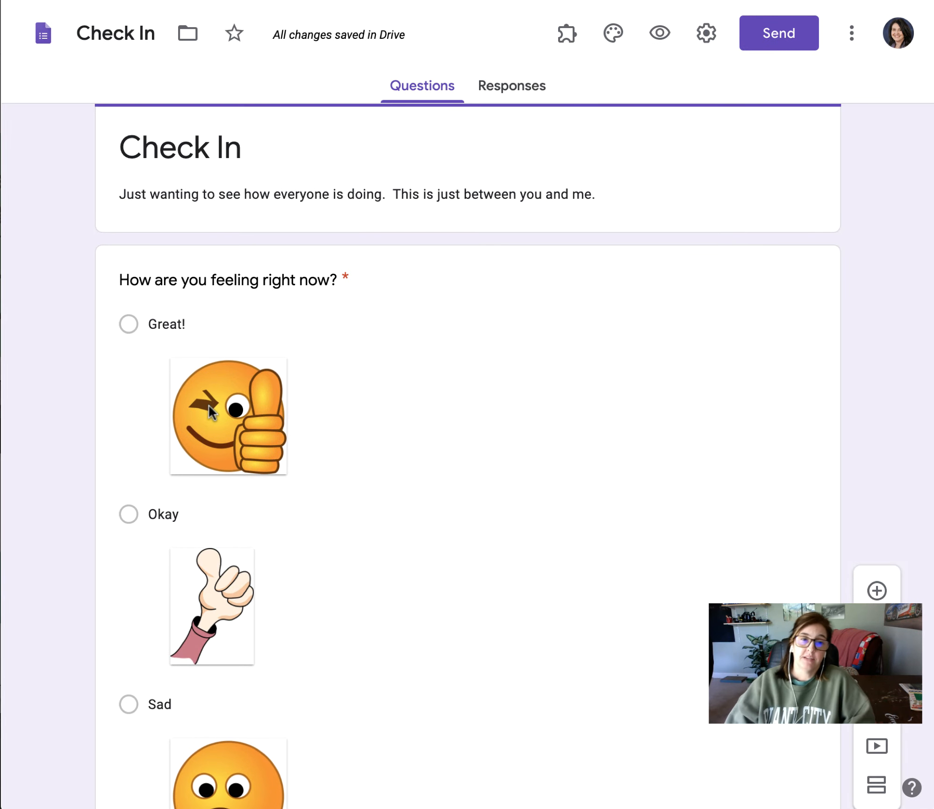
{"action": "scroll", "coordinate": [216, 410], "scroll_direction": "down", "scroll_amount": 5}
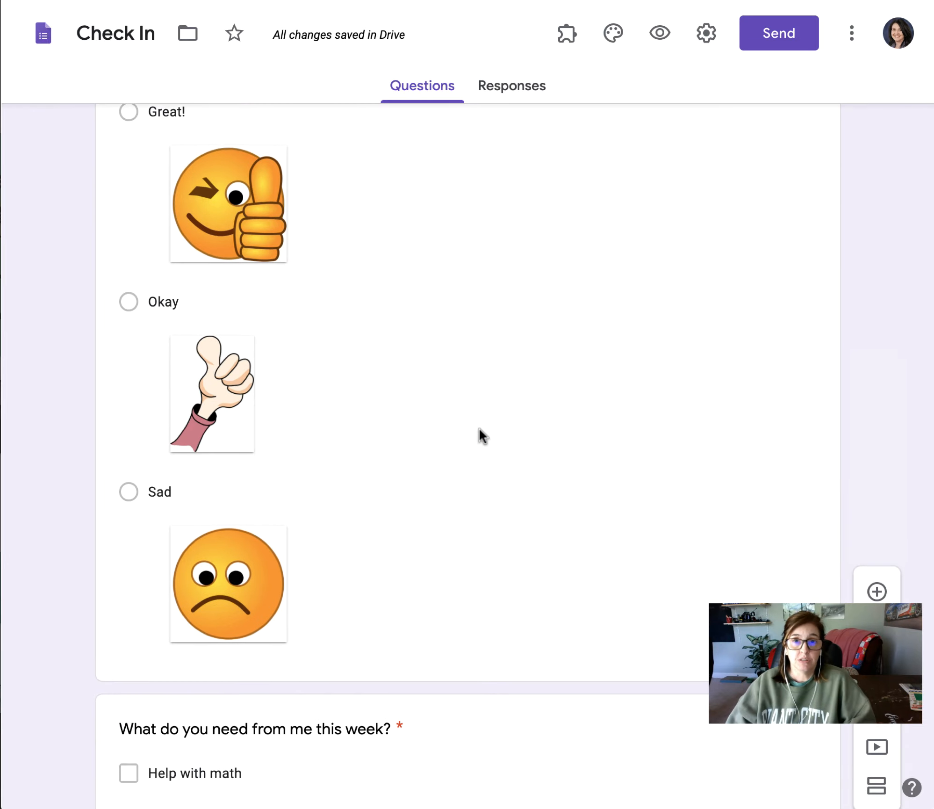
{"action": "scroll", "coordinate": [479, 428], "scroll_direction": "up", "scroll_amount": 5}
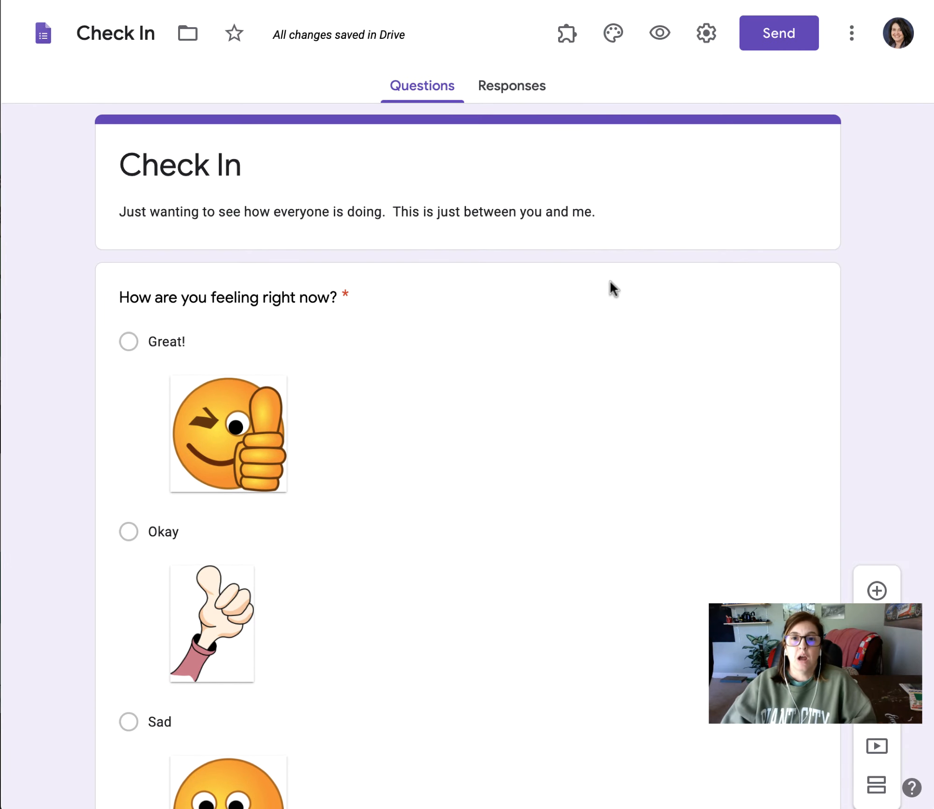
{"action": "left_click", "coordinate": [499, 298]}
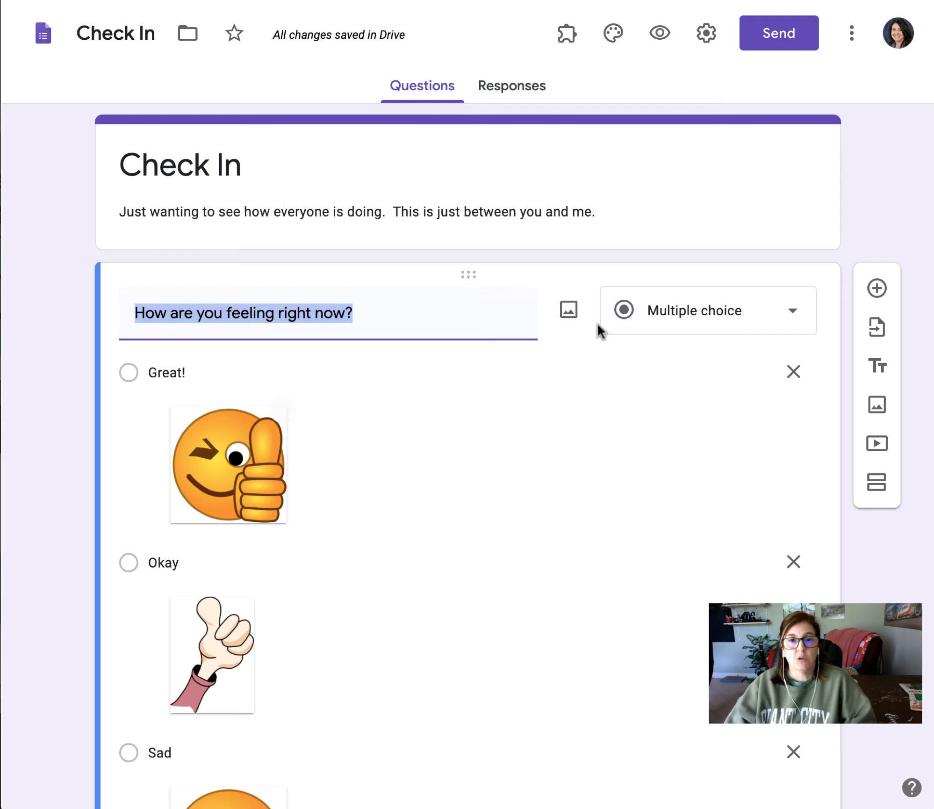
{"action": "left_click", "coordinate": [571, 319]}
{"action": "left_click", "coordinate": [669, 250]}
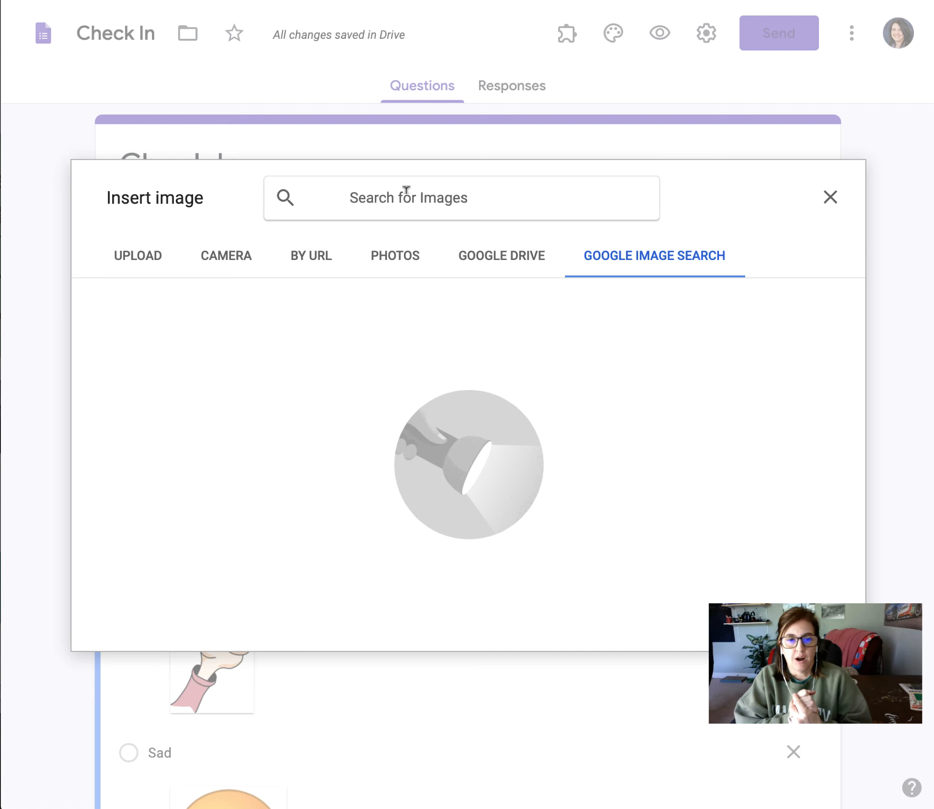
{"action": "type", "text": "United States"}
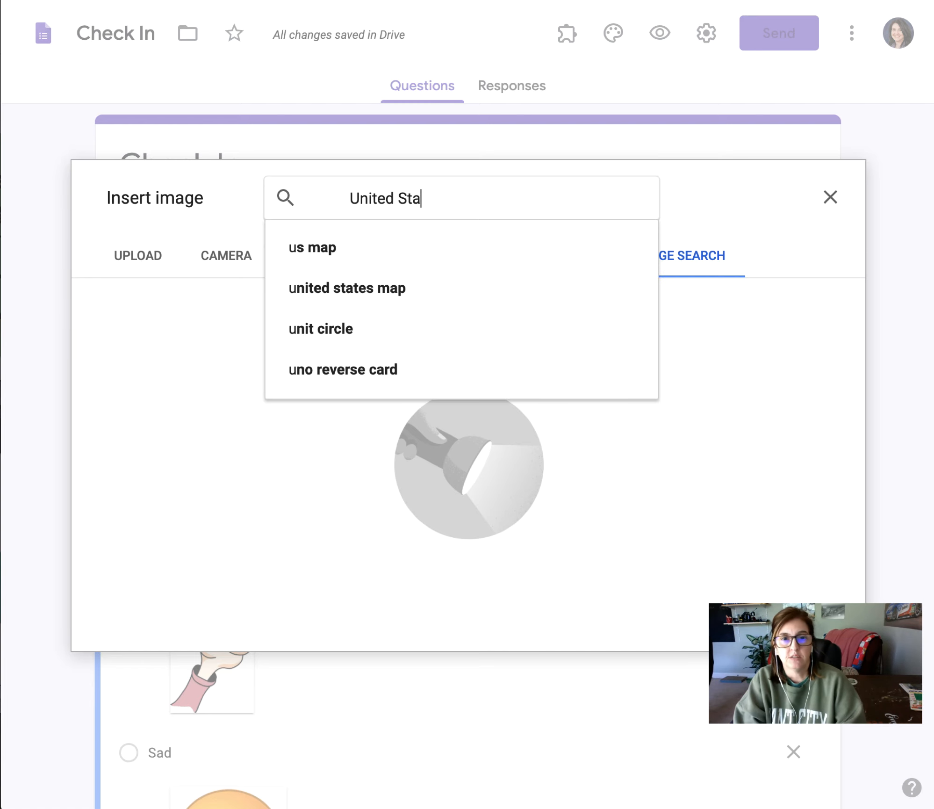
{"action": "key", "text": "Return"}
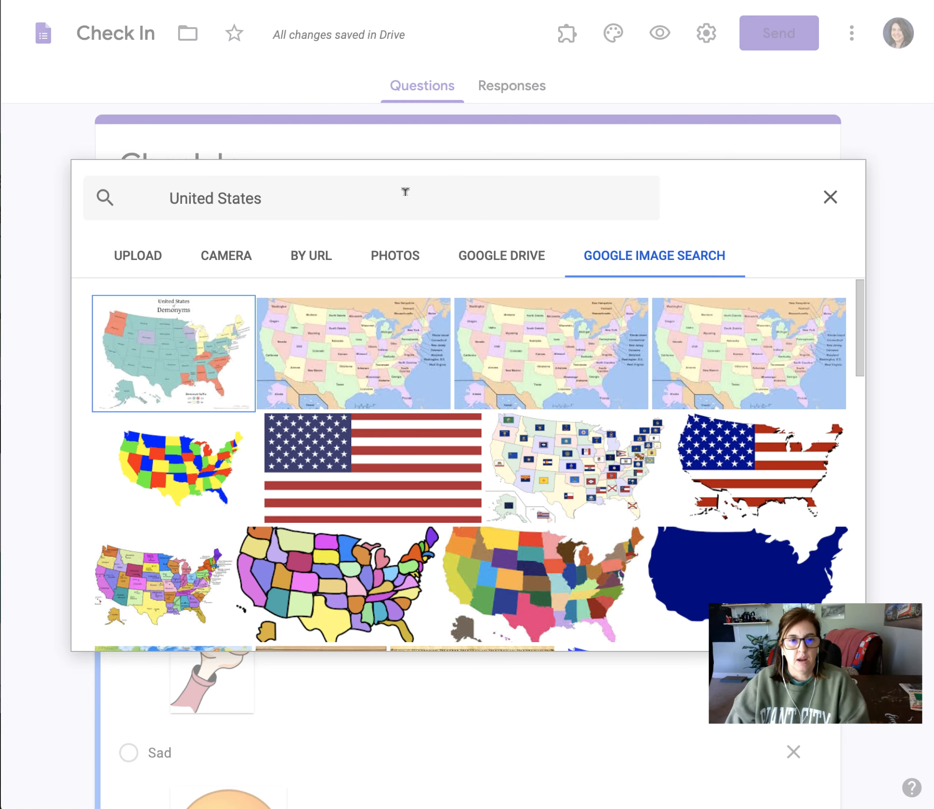
{"action": "left_click", "coordinate": [360, 365]}
{"action": "left_click", "coordinate": [825, 625]}
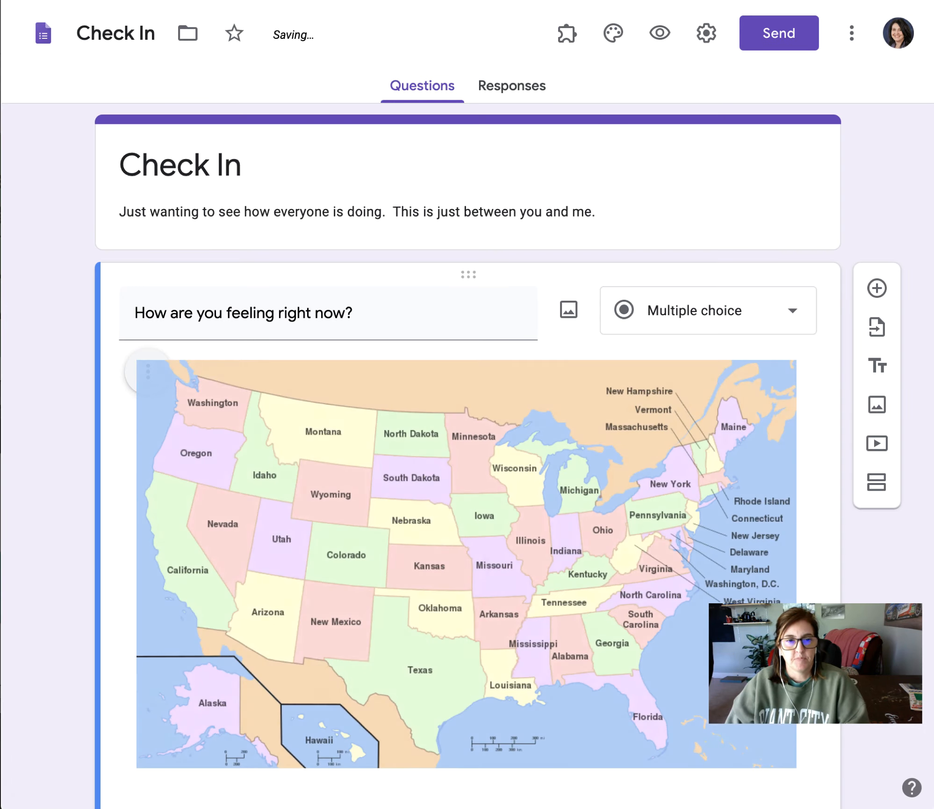
{"action": "scroll", "coordinate": [719, 553], "scroll_direction": "down", "scroll_amount": 4}
{"action": "scroll", "coordinate": [719, 552], "scroll_direction": "down", "scroll_amount": 2}
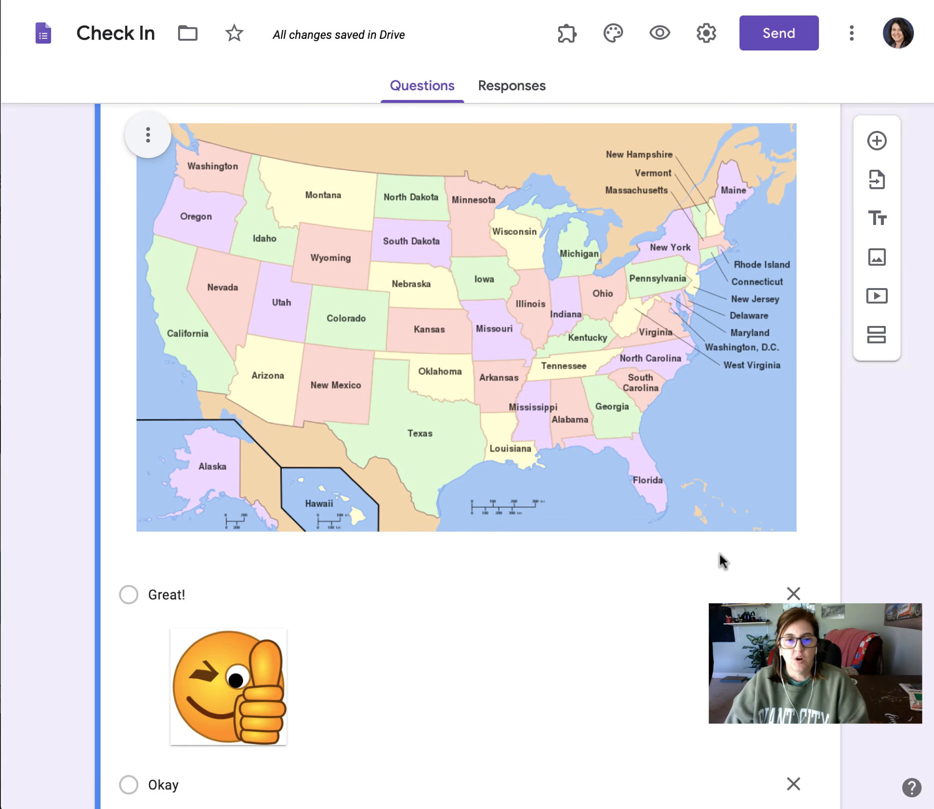
Step: Replace the first question's text with "Which state is north of Kansas?"
{"action": "scroll", "coordinate": [719, 553], "scroll_direction": "up", "scroll_amount": 5}
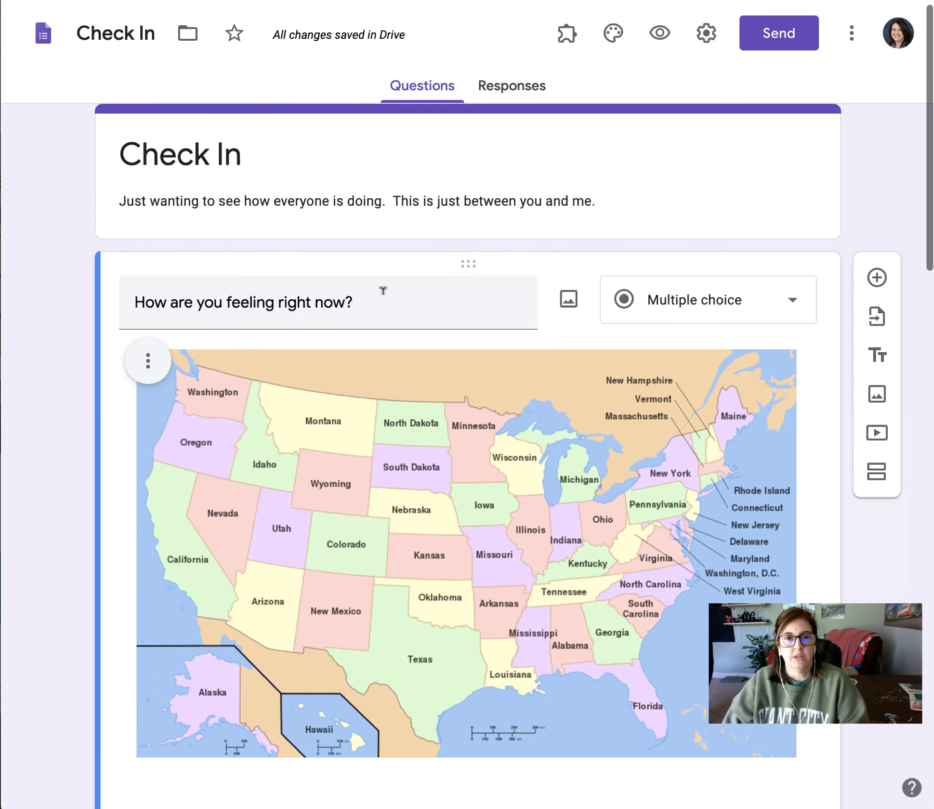
{"action": "left_click_drag", "start_coordinate": [355, 304], "coordinate": [142, 305]}
{"action": "type", "text": "Wgh"}
{"action": "key", "text": "BackSpace"}
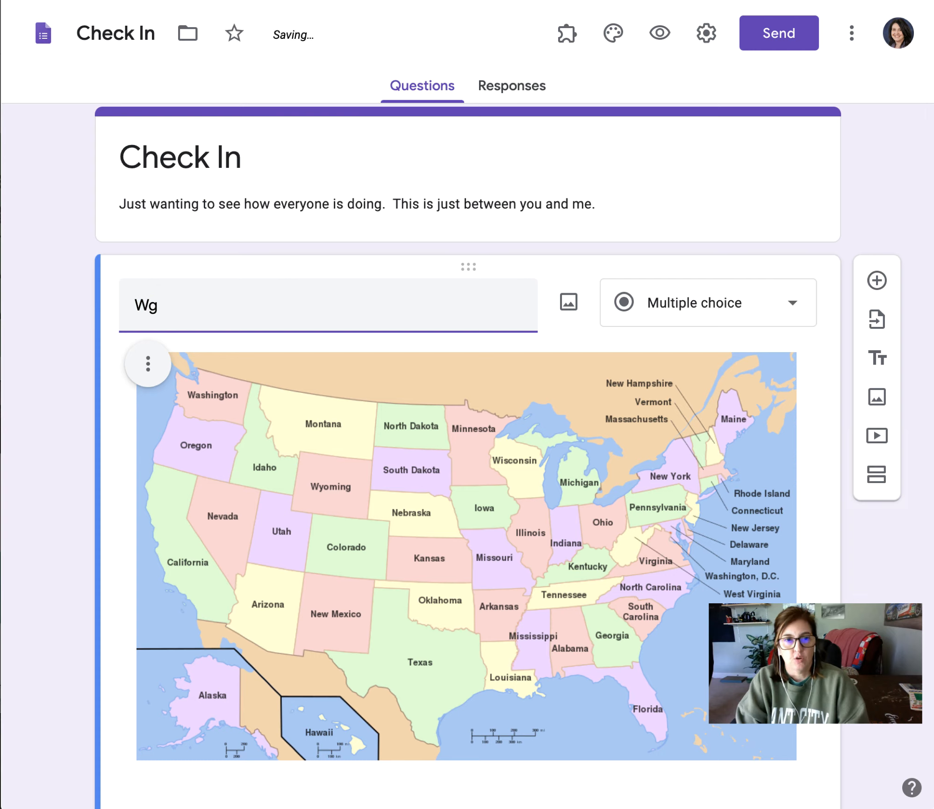
{"action": "key", "text": "BackSpace"}
{"action": "type", "text": "hich state is no"}
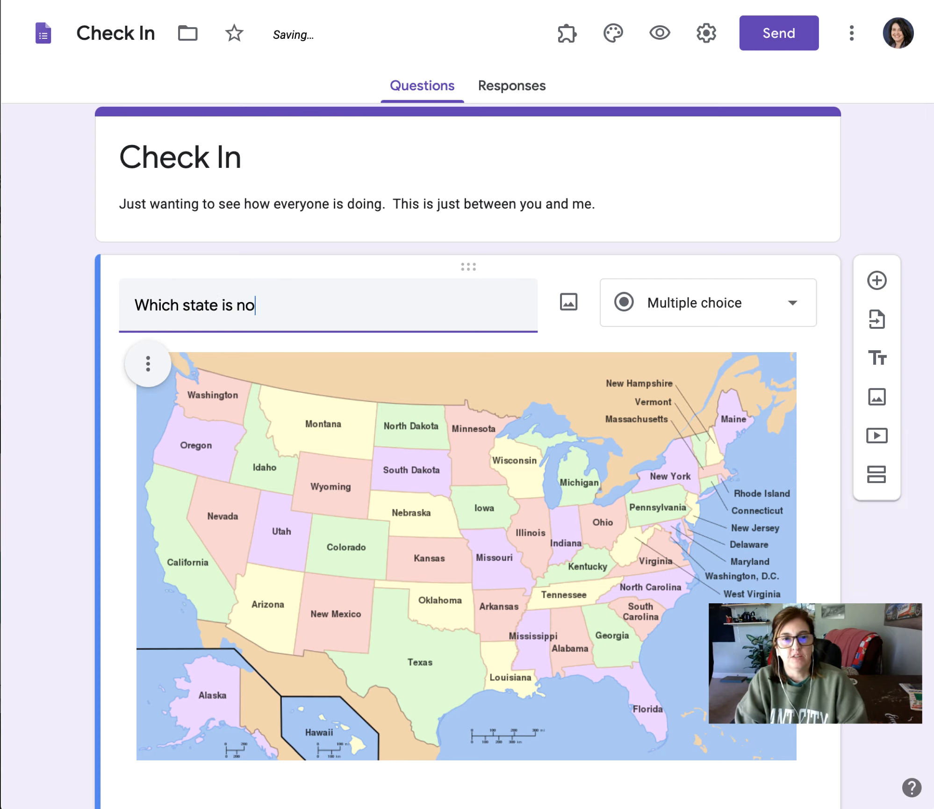
{"action": "type", "text": "rth of "}
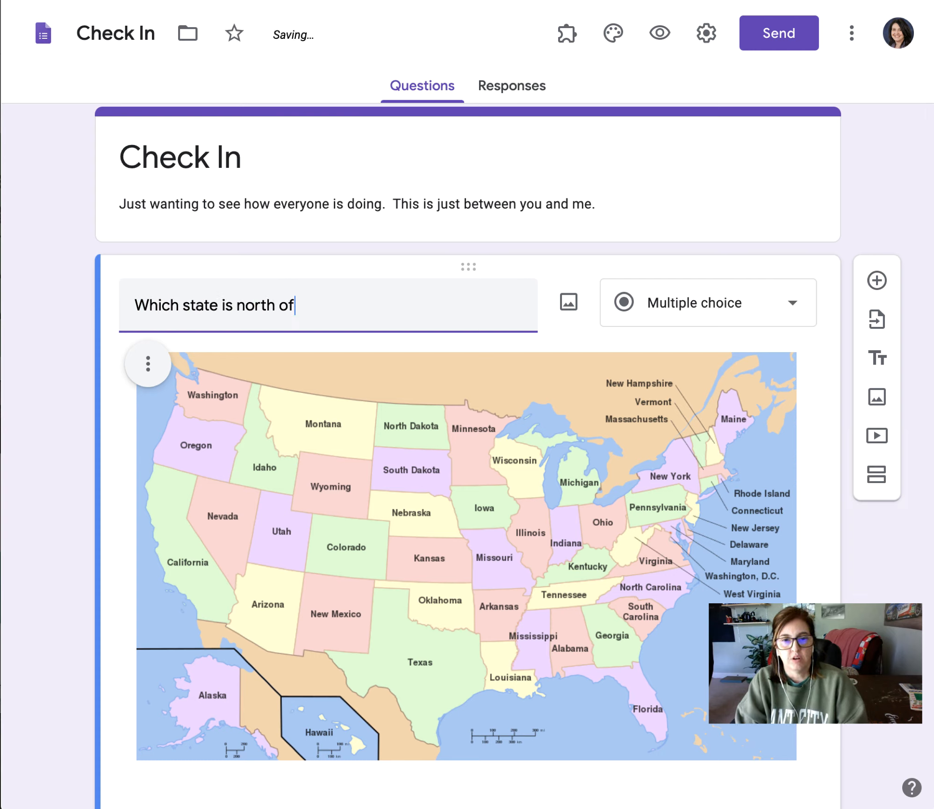
{"action": "type", "text": "Kansas?"}
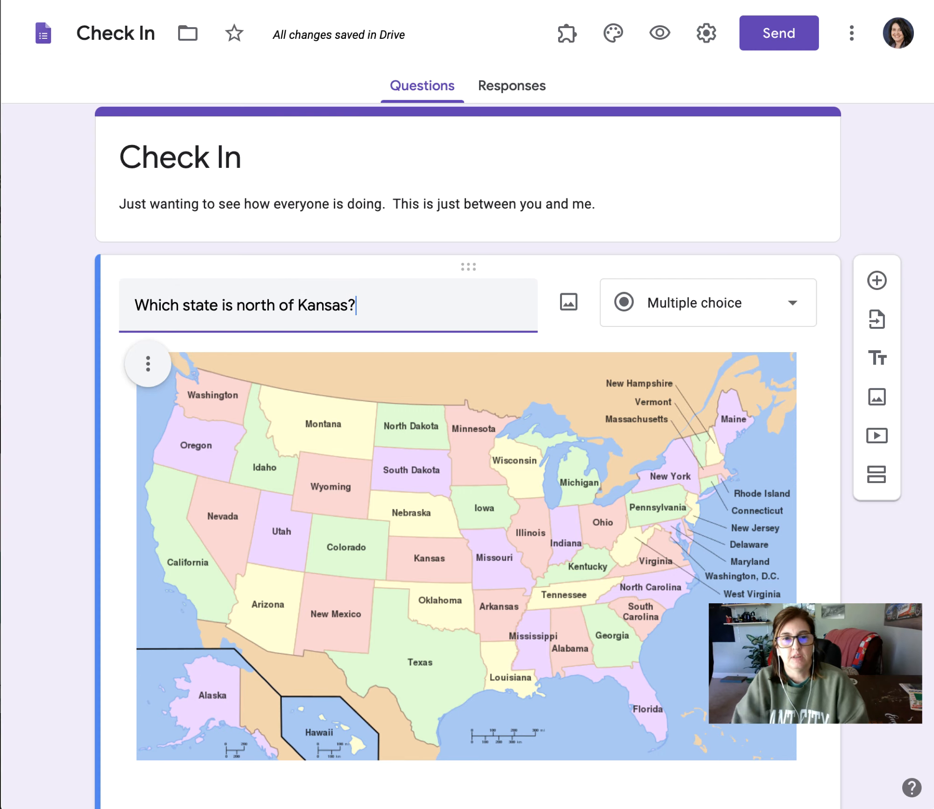
Step: Preview the form, examine how the map question shows above its picture answer options, and close the preview
{"action": "scroll", "coordinate": [142, 308], "scroll_direction": "down", "scroll_amount": 10}
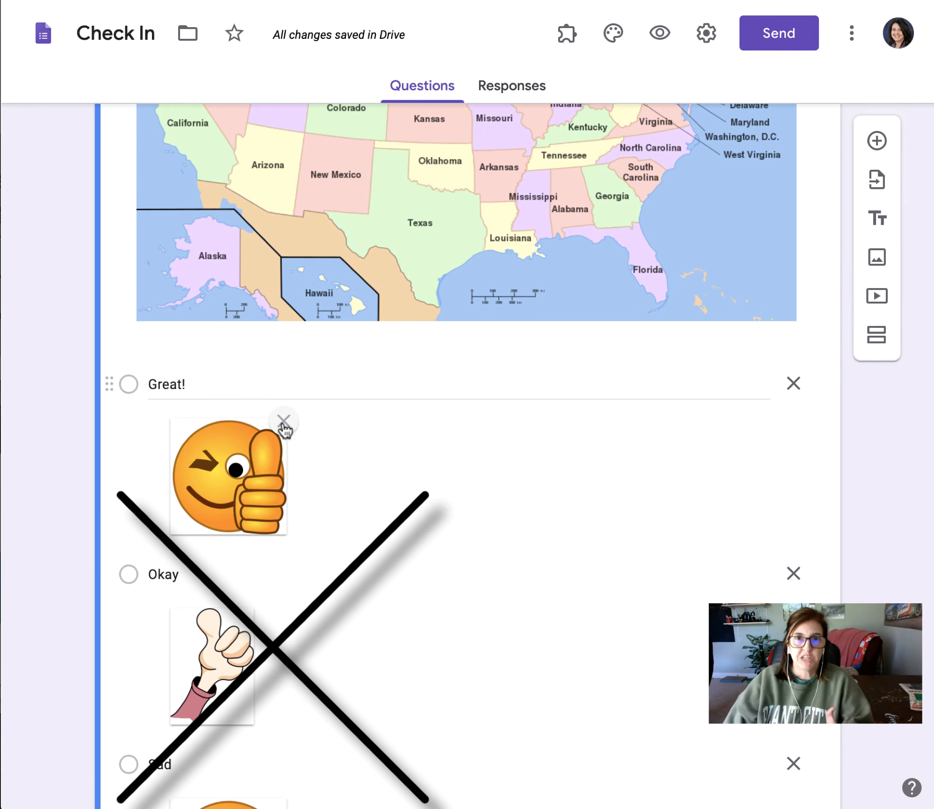
{"action": "scroll", "coordinate": [283, 426], "scroll_direction": "up", "scroll_amount": 7}
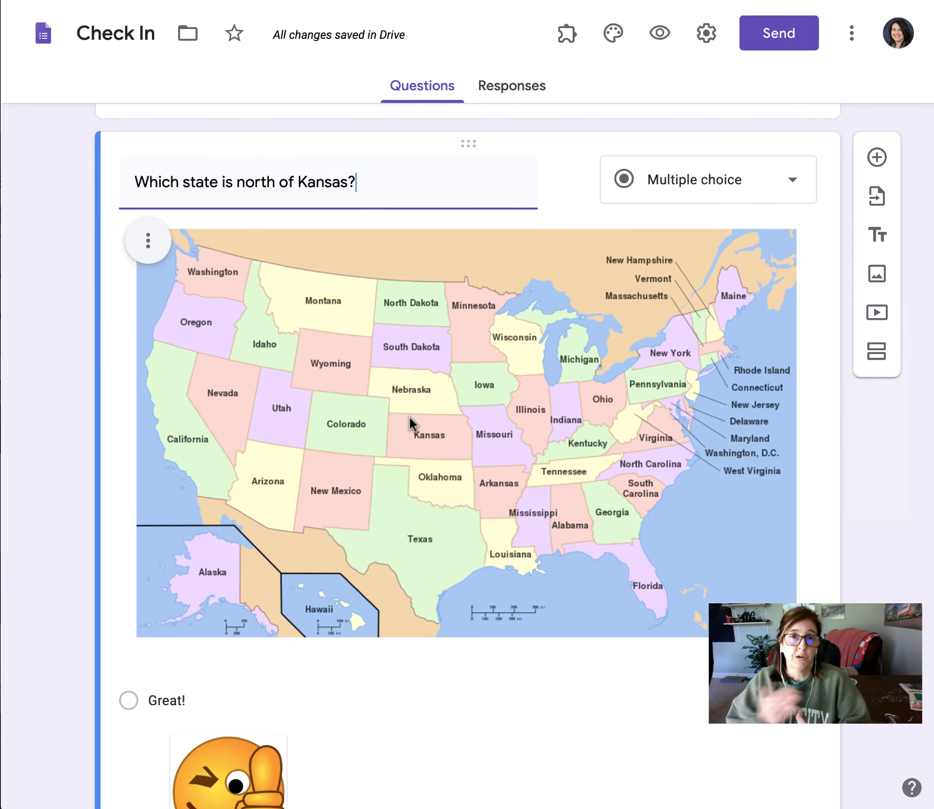
{"action": "scroll", "coordinate": [409, 418], "scroll_direction": "down", "scroll_amount": 7}
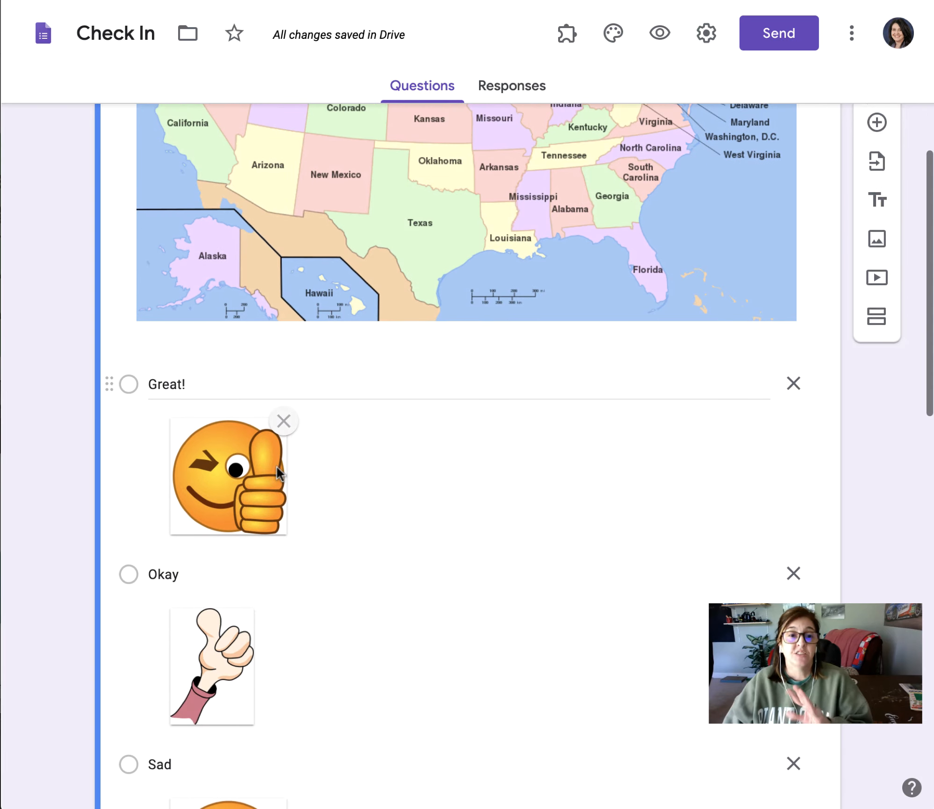
{"action": "left_click", "coordinate": [657, 35]}
{"action": "scroll", "coordinate": [609, 615], "scroll_direction": "down", "scroll_amount": 5}
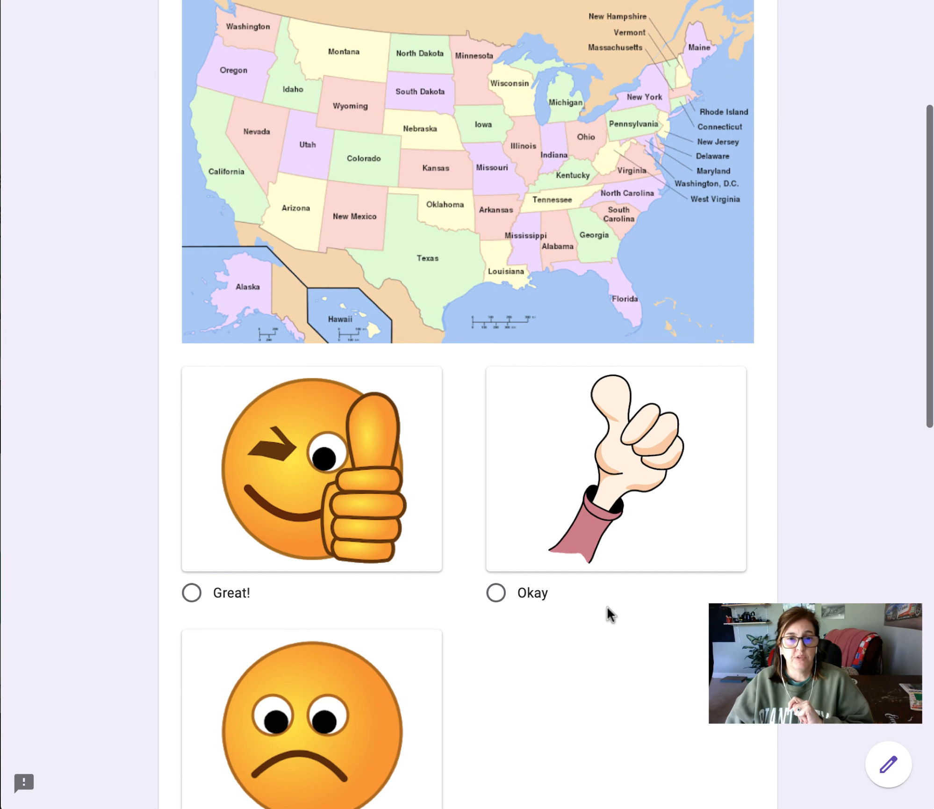
{"action": "scroll", "coordinate": [538, 264], "scroll_direction": "up", "scroll_amount": 3}
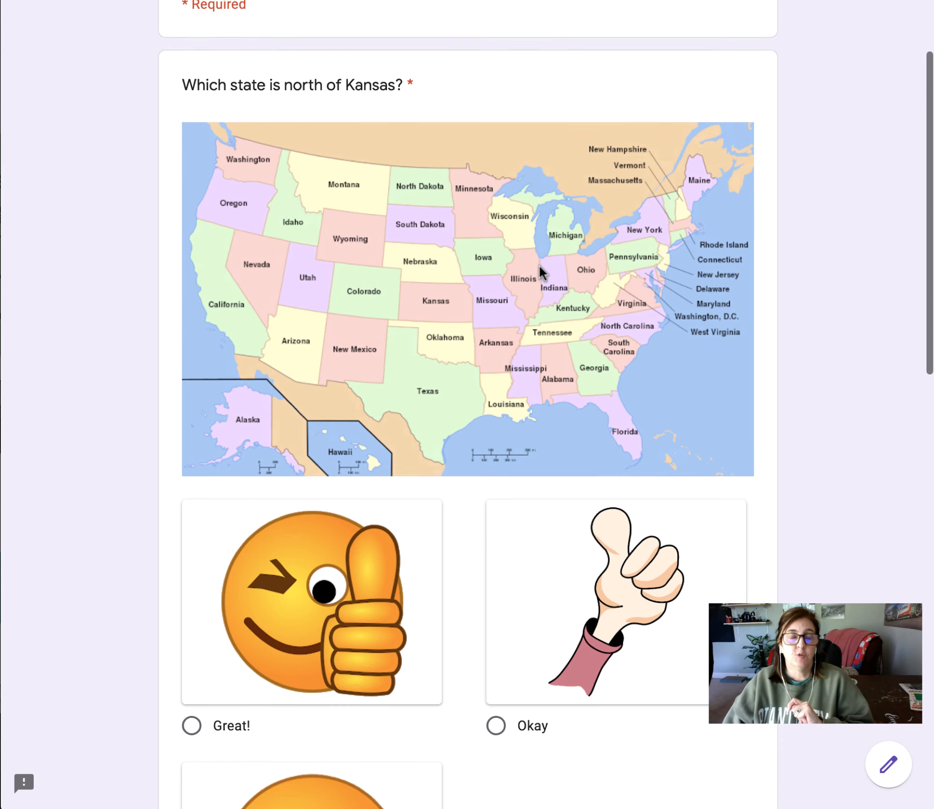
{"action": "scroll", "coordinate": [539, 264], "scroll_direction": "down", "scroll_amount": 4}
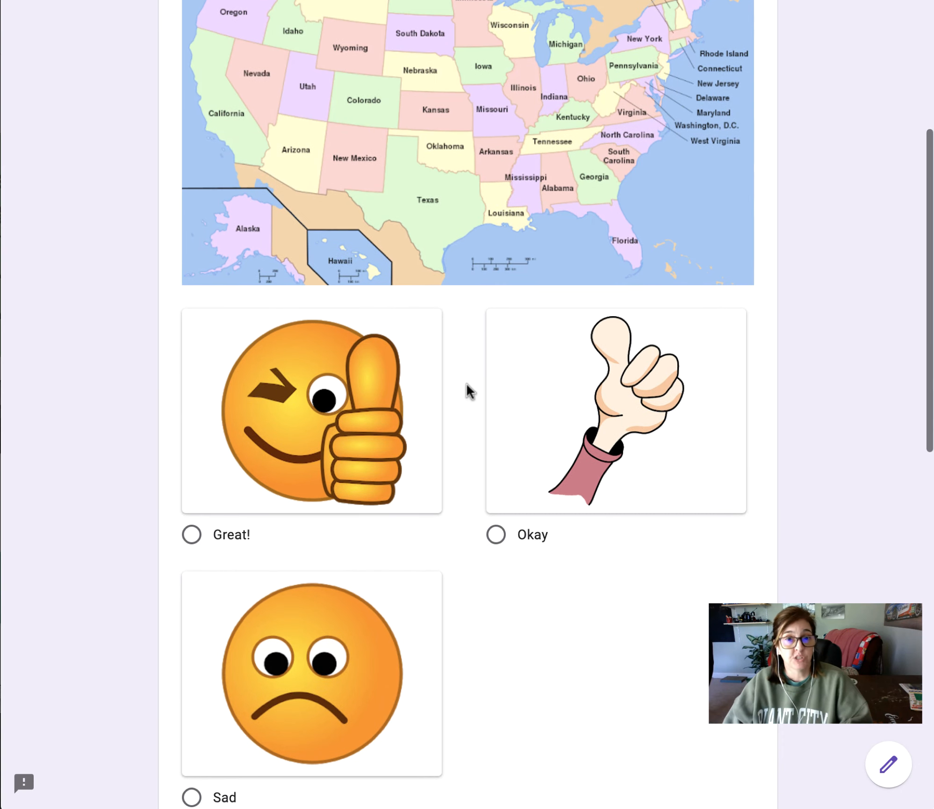
{"action": "scroll", "coordinate": [444, 657], "scroll_direction": "down", "scroll_amount": 4}
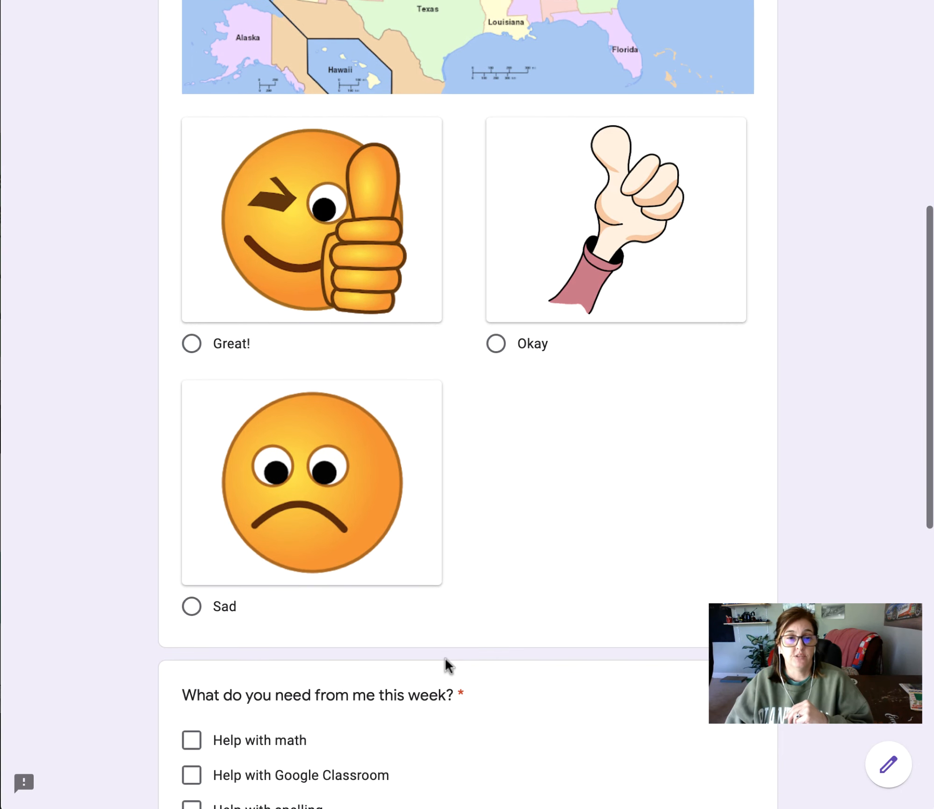
{"action": "scroll", "coordinate": [445, 657], "scroll_direction": "up", "scroll_amount": 6}
{"action": "scroll", "coordinate": [448, 660], "scroll_direction": "up", "scroll_amount": 4}
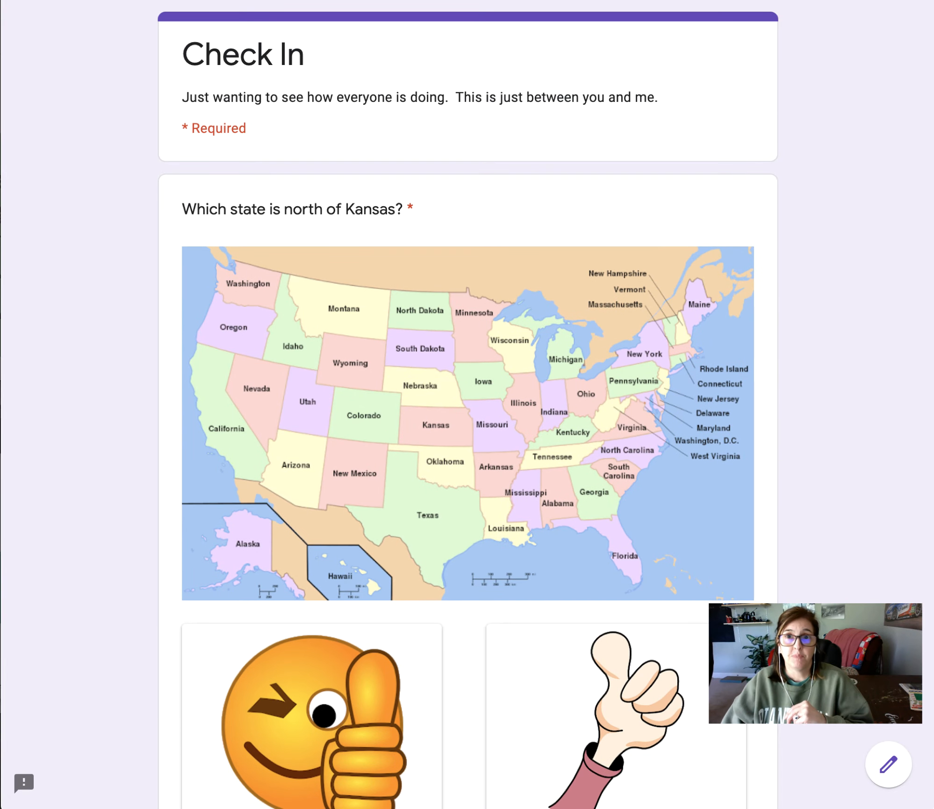
{"action": "key", "text": "super+w"}
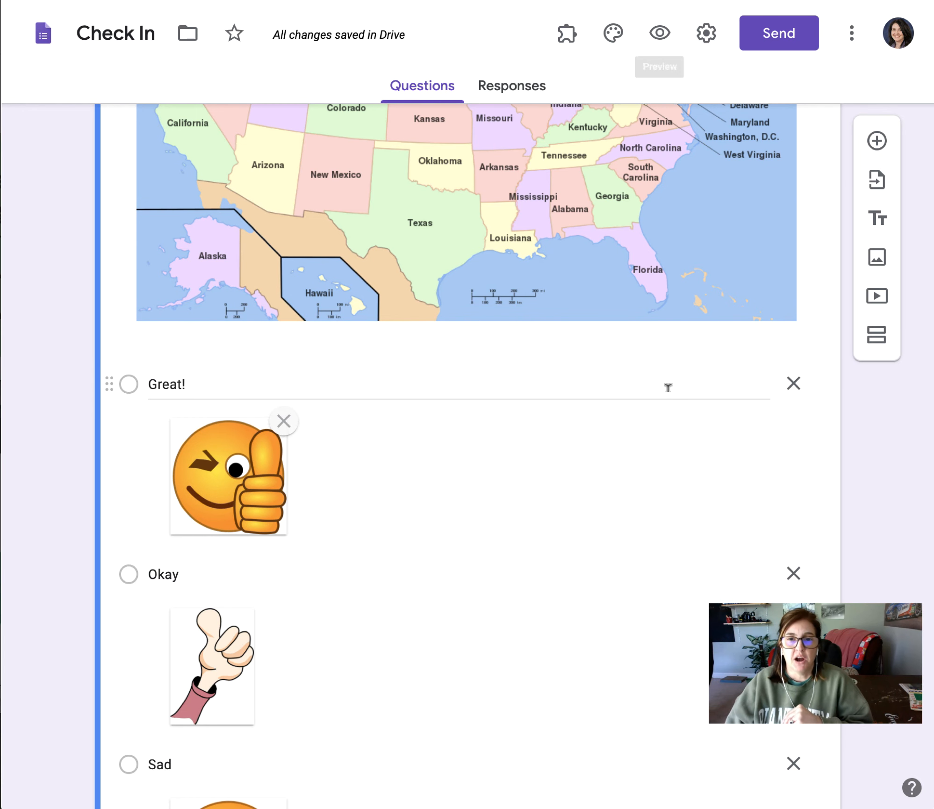
{"action": "scroll", "coordinate": [667, 390], "scroll_direction": "up", "scroll_amount": 10}
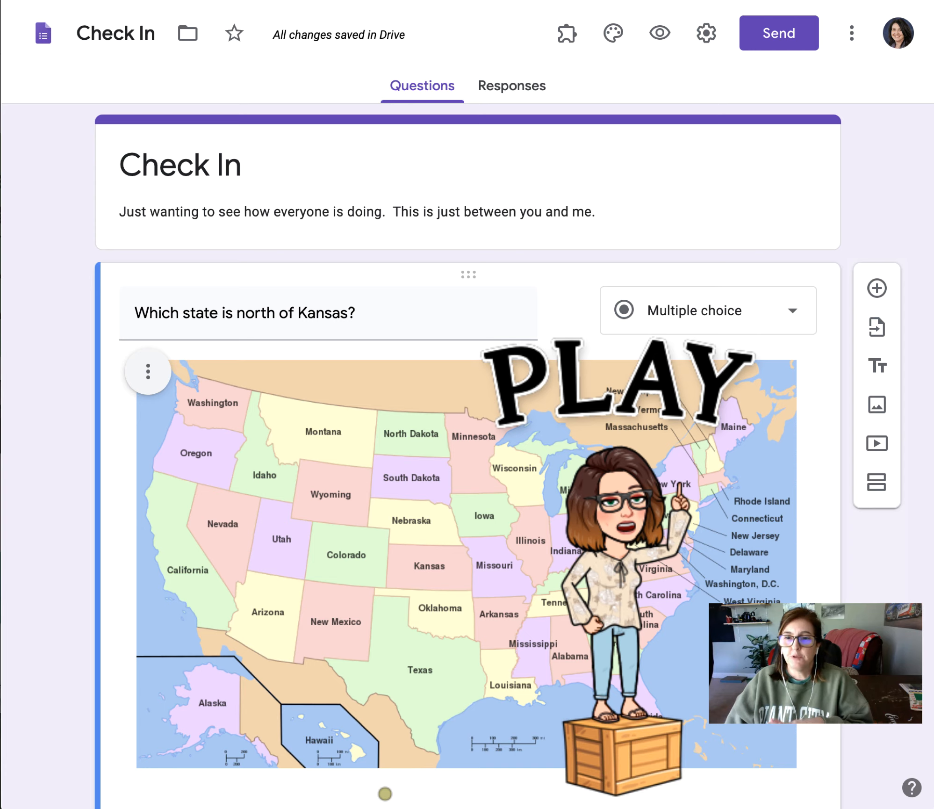